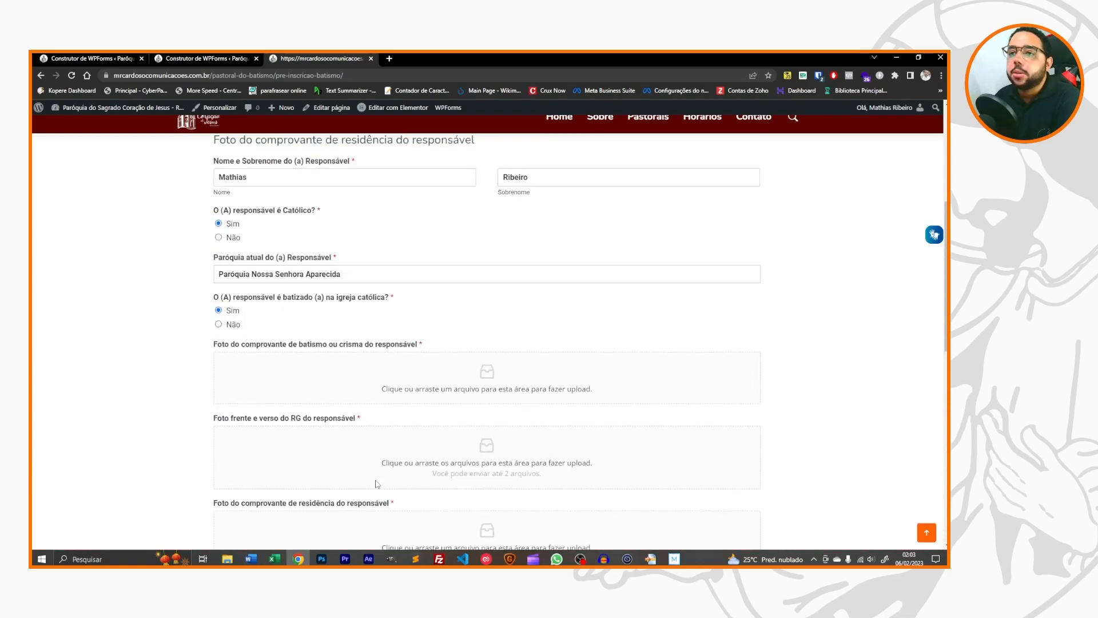
# Look over the published pre-registration form, and bring up the Inscrição Batismo 2 form builder.
pyautogui.scroll(-18, 376, 481)
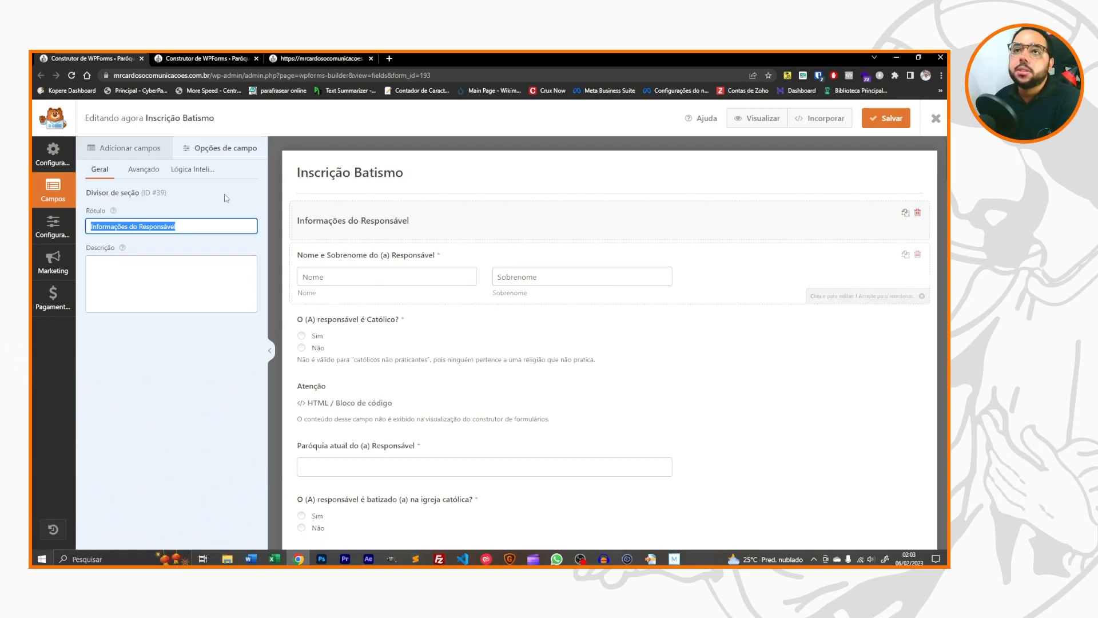
pyautogui.click(217, 59)
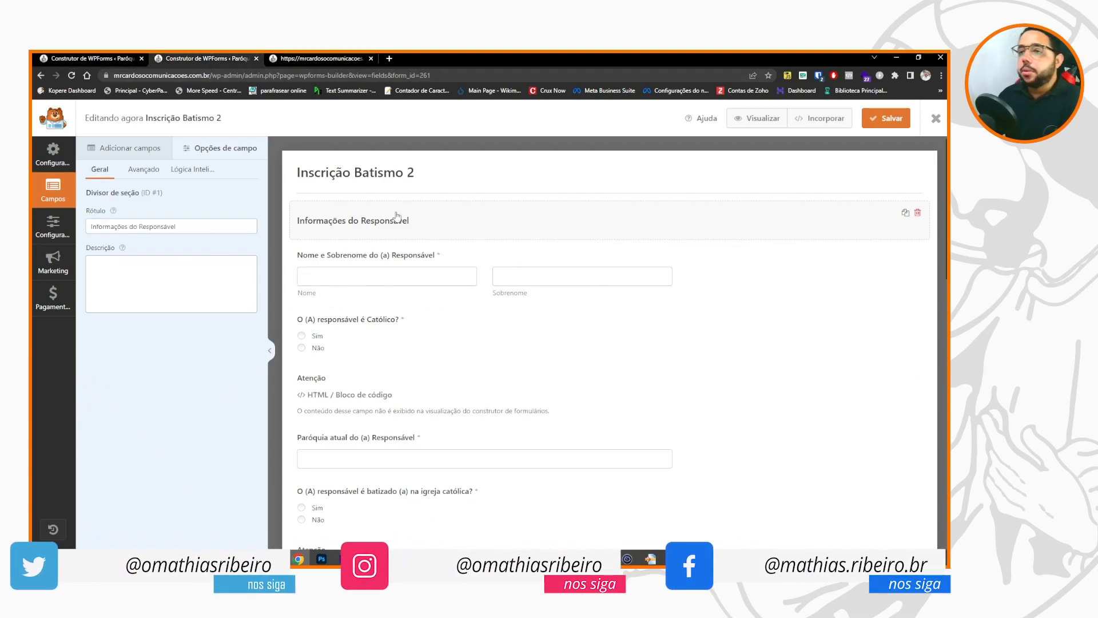
pyautogui.click(422, 75)
pyautogui.moveTo(422, 76); pyautogui.dragTo(176, 80)
pyautogui.hotkey('ctrl', 'c')
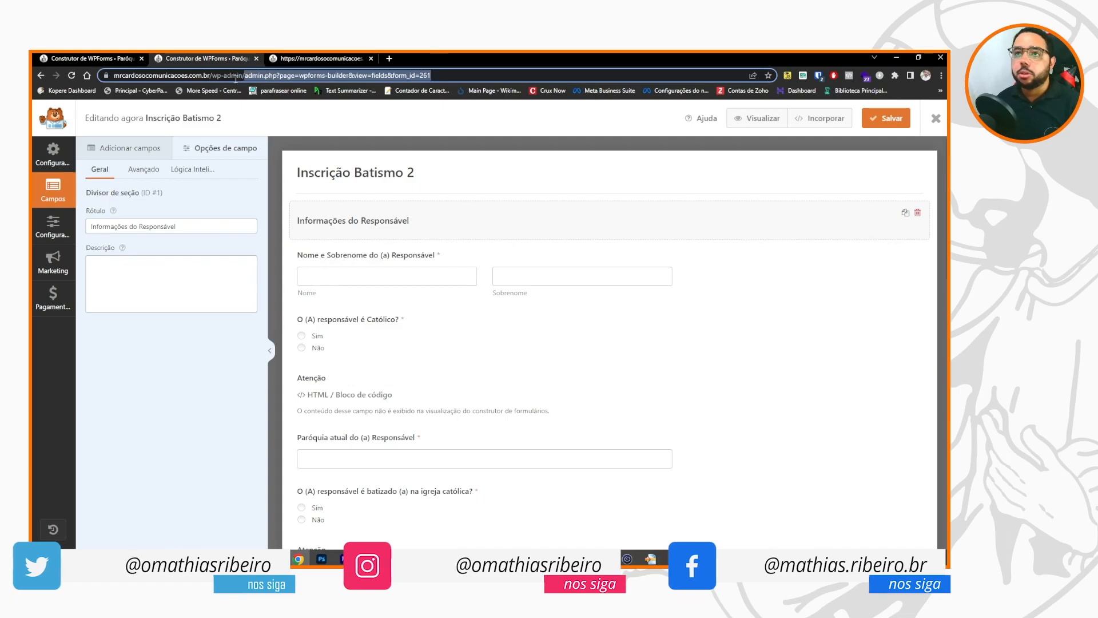
pyautogui.click(388, 59)
pyautogui.hotkey('ctrl', 'v')
pyautogui.moveTo(393, 63); pyautogui.dragTo(355, 52)
pyautogui.click(219, 57)
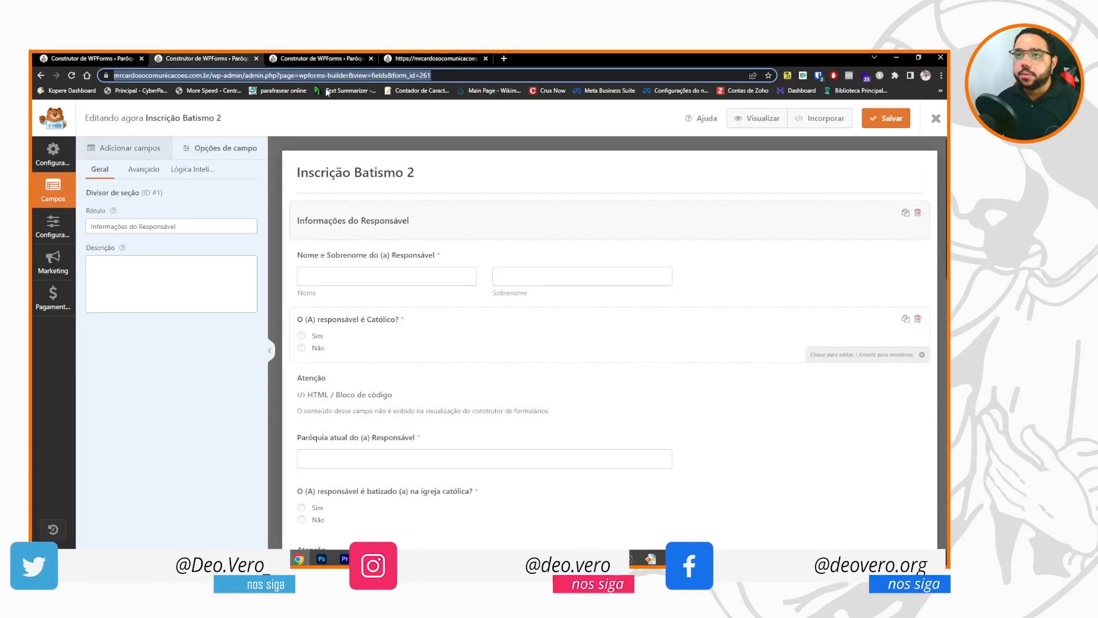
pyautogui.click(331, 59)
pyautogui.scroll(-10, 402, 303)
pyautogui.scroll(6, 410, 337)
pyautogui.scroll(5, 411, 340)
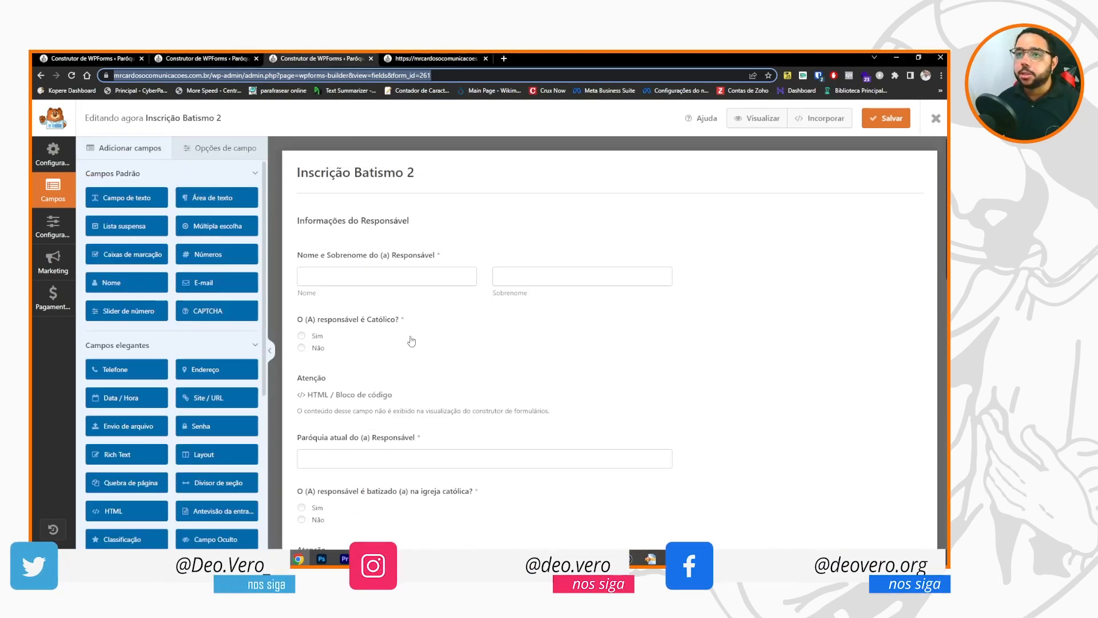
pyautogui.click(349, 222)
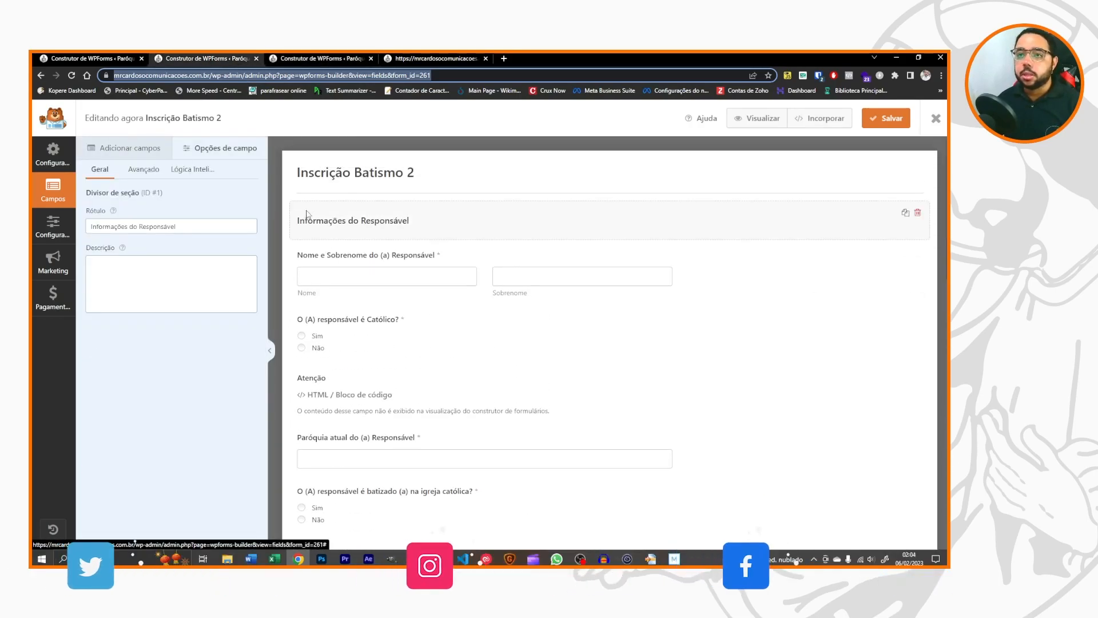
pyautogui.scroll(-12, 351, 299)
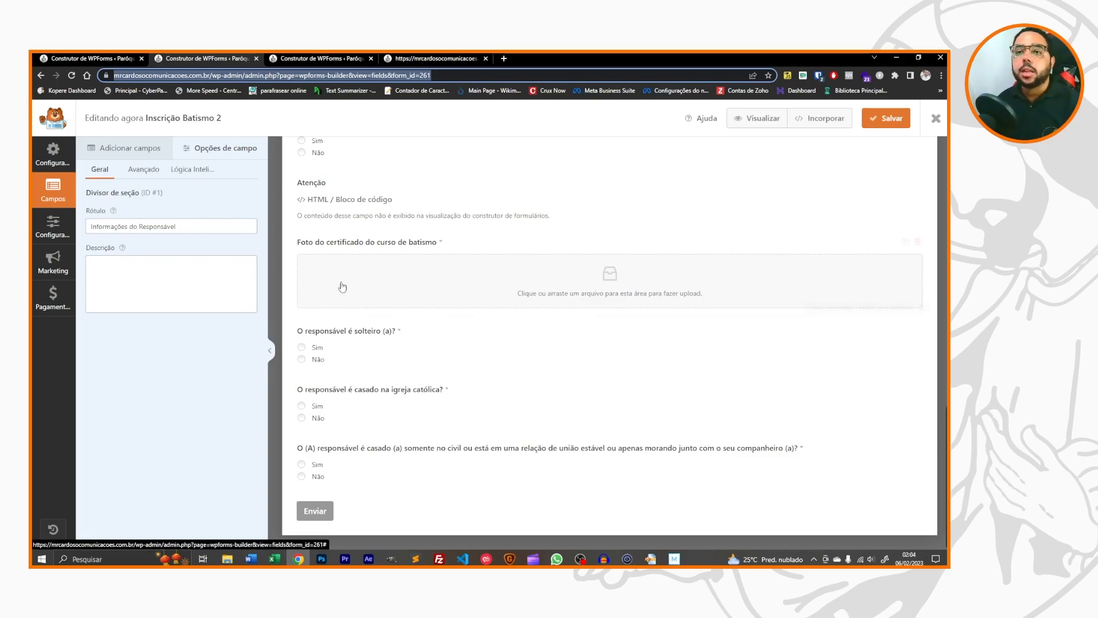
pyautogui.click(213, 170)
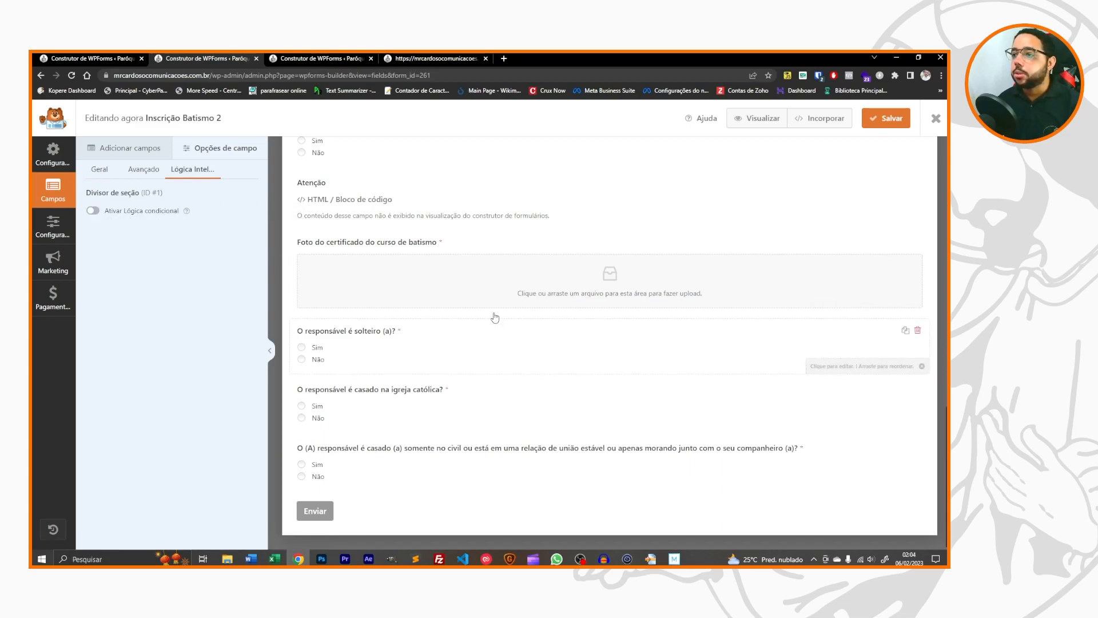
pyautogui.scroll(10, 506, 377)
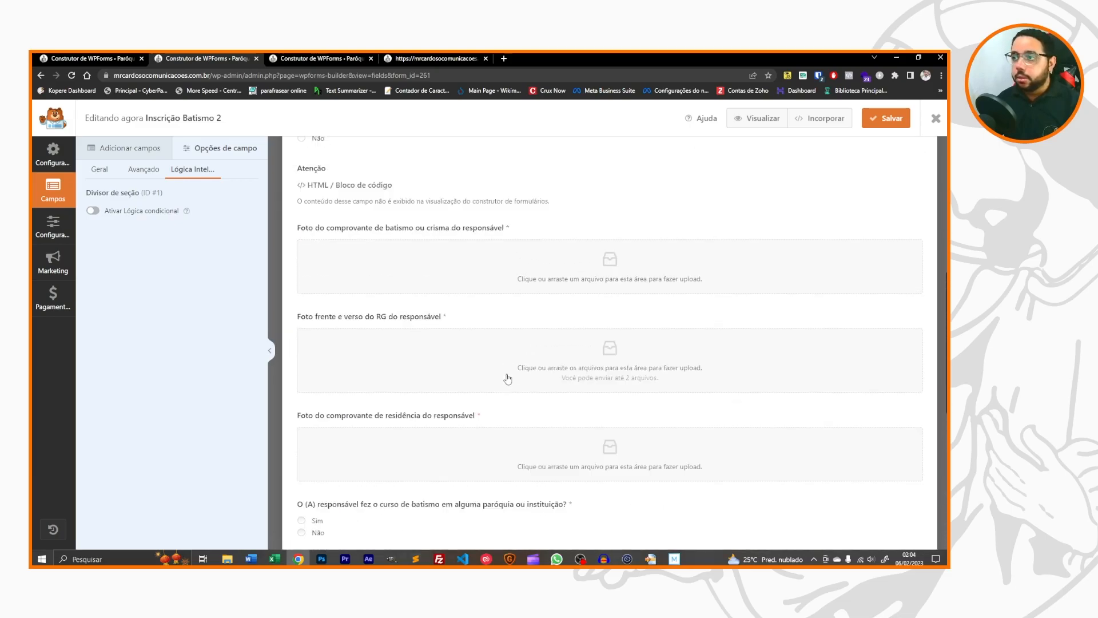
pyautogui.click(433, 57)
pyautogui.click(352, 59)
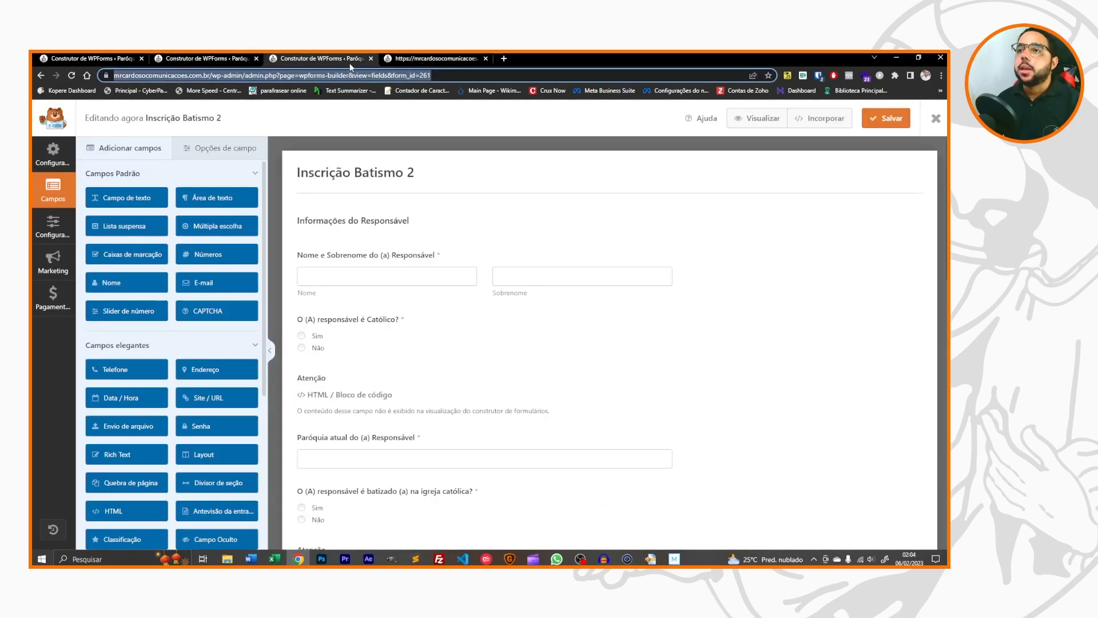
pyautogui.click(370, 59)
# Locate the Informações do Padrinho divider in the original Inscrição Batismo form, open its options, and return to Inscrição Batismo 2.
pyautogui.click(131, 57)
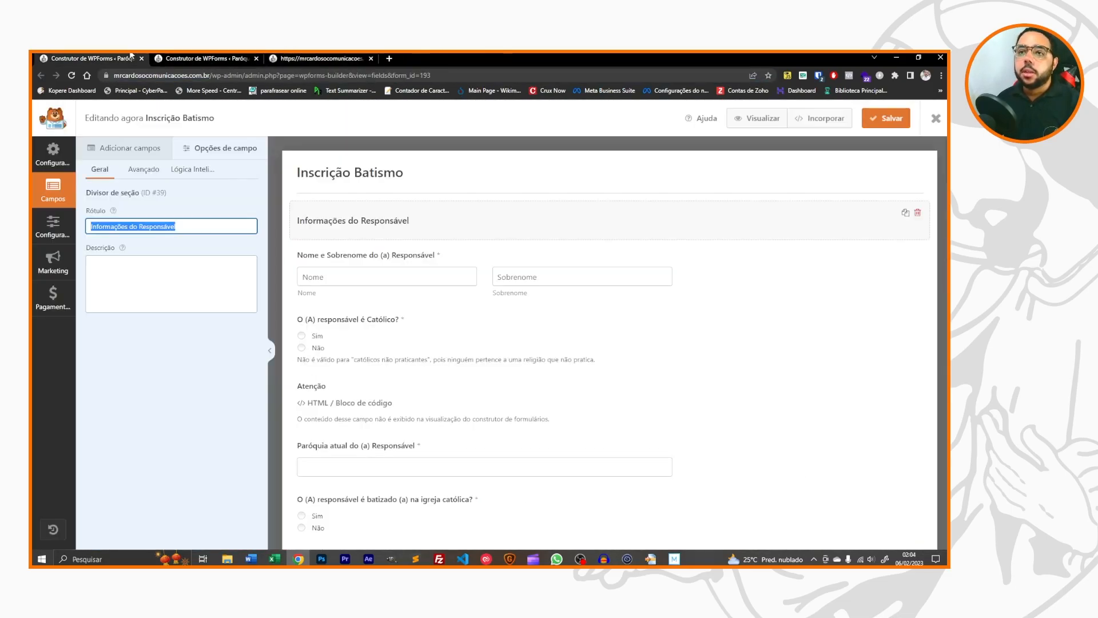
pyautogui.scroll(-15, 441, 313)
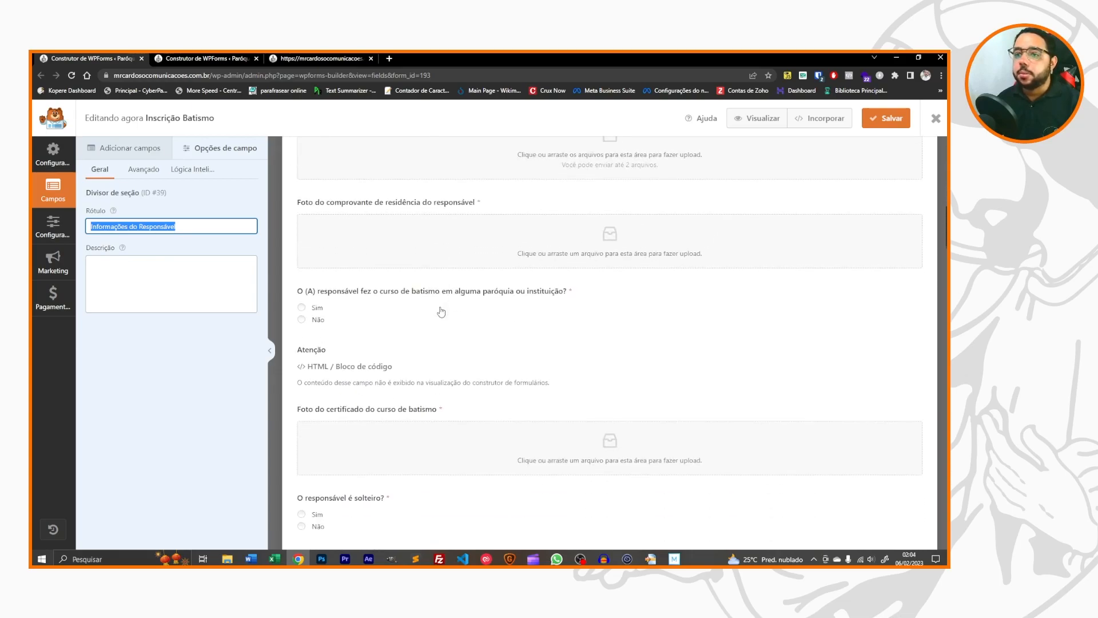
pyautogui.scroll(-2, 441, 313)
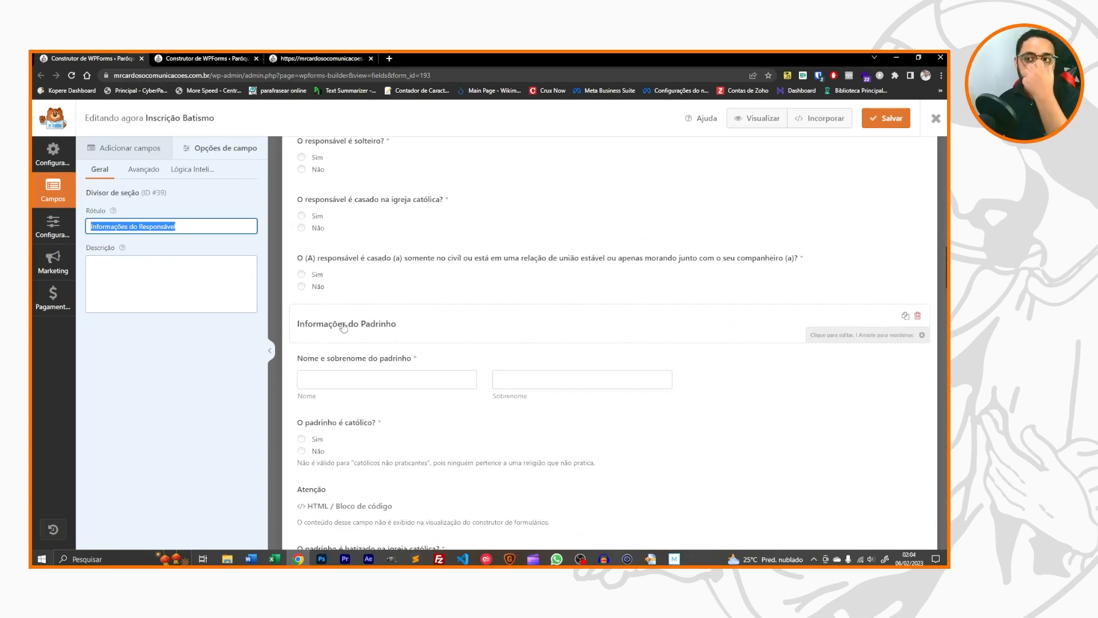
pyautogui.click(435, 316)
pyautogui.scroll(-3, 435, 316)
pyautogui.hotkey('ctrl', 'Tab')
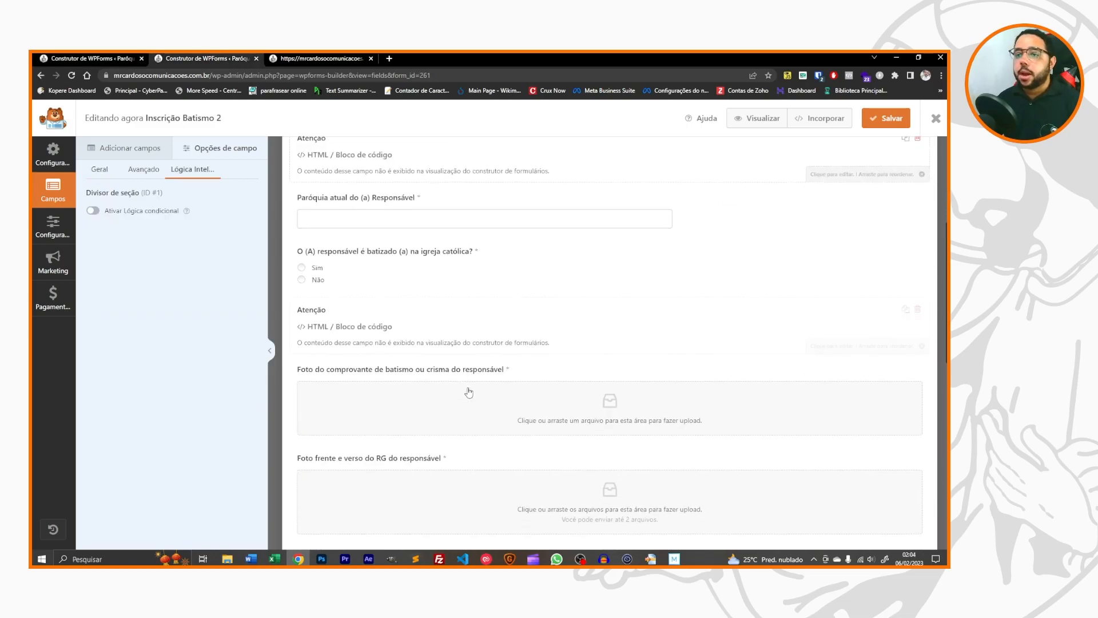
# Add a section divider at the end of the Inscrição Batismo 2 form.
pyautogui.scroll(-10, 469, 392)
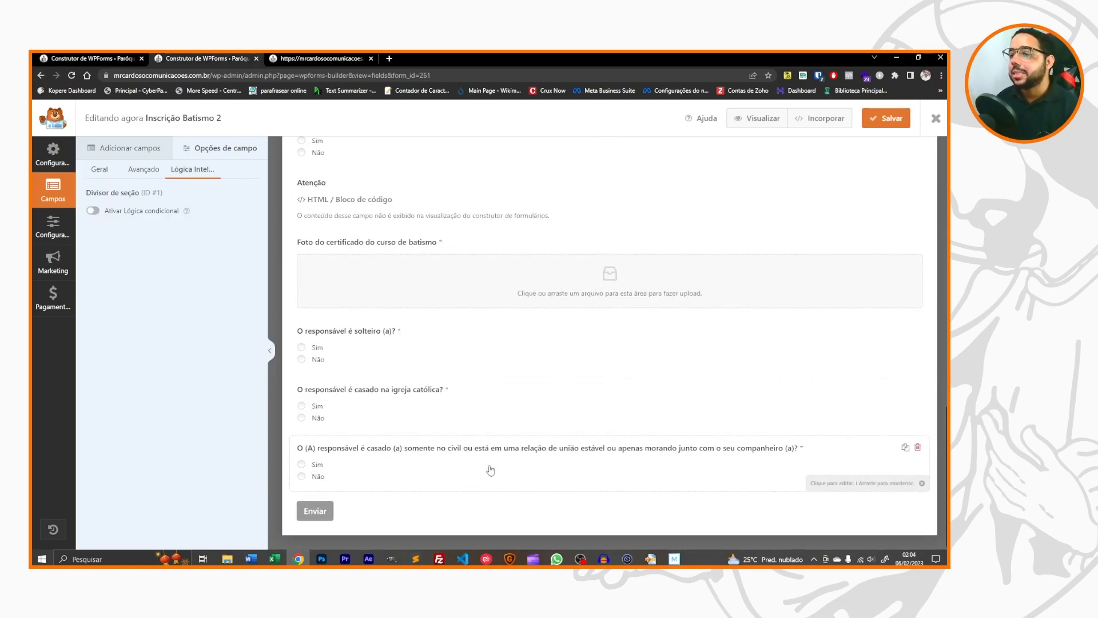
pyautogui.click(123, 148)
pyautogui.click(201, 291)
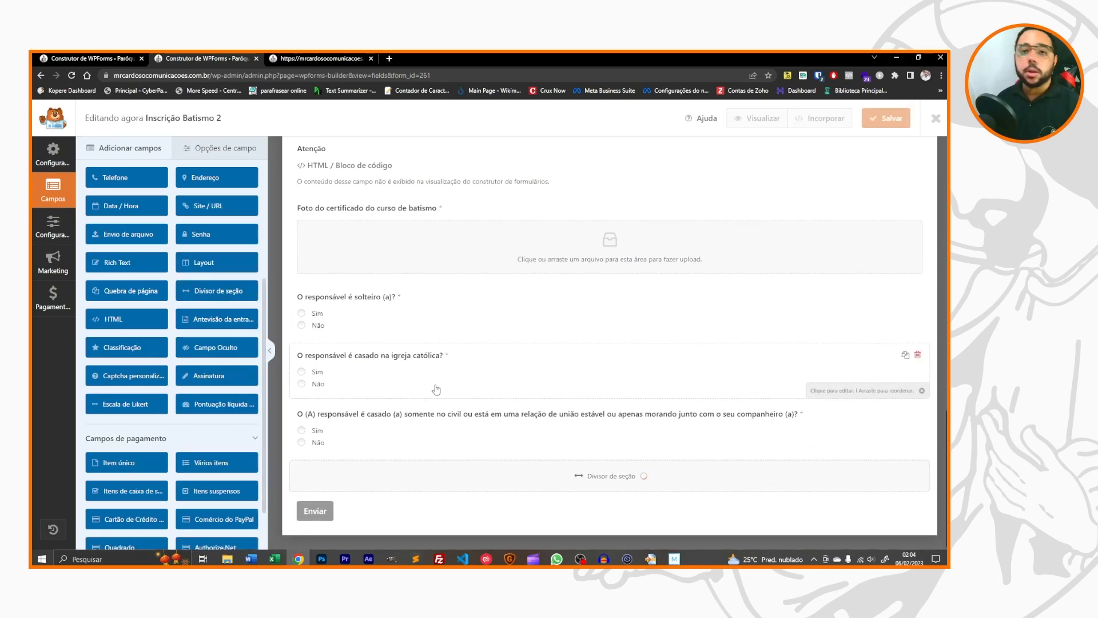
# Set the new divider's label to "Informações do Padrinho", copied from the matching divider in the original Inscrição Batismo form.
pyautogui.click(437, 482)
pyautogui.click(92, 59)
pyautogui.scroll(-1, 425, 445)
pyautogui.scroll(-3, 425, 445)
pyautogui.scroll(3, 400, 472)
pyautogui.click(183, 225)
pyautogui.hotkey('ctrl', 'a')
pyautogui.hotkey('ctrl', 'c')
pyautogui.hotkey('ctrl', 'Tab')
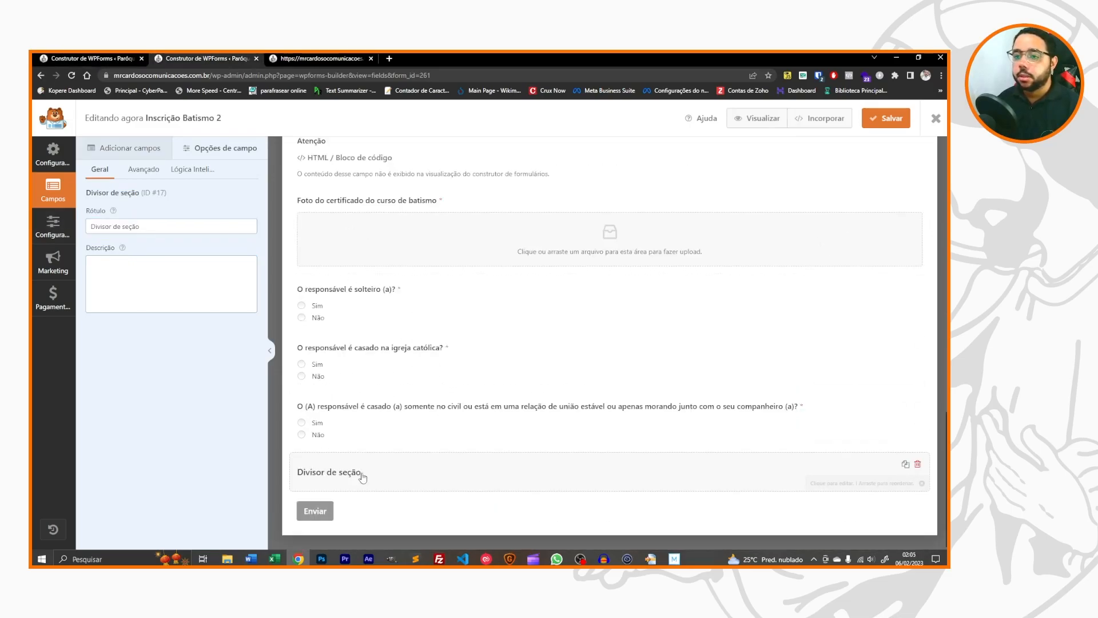
pyautogui.click(164, 225)
pyautogui.hotkey('ctrl', 'a')
pyautogui.hotkey('ctrl', 'v')
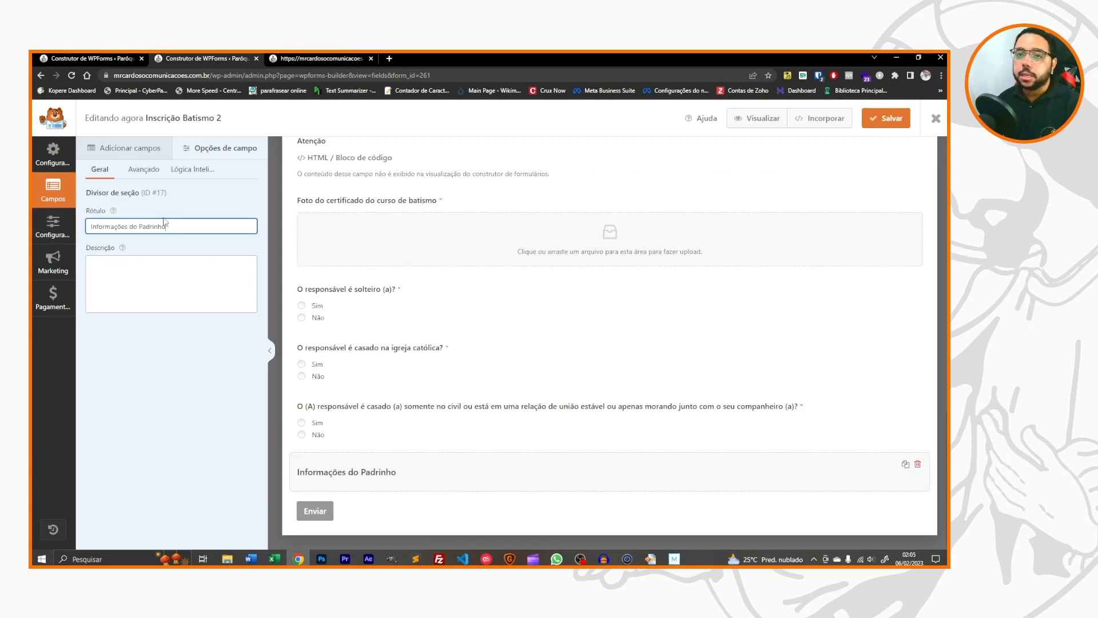
# Enable conditional logic on the divider, showing it if "O (A) responsável fez o curso de batismo em alguma paróquia ou instituição?" is Sim.
pyautogui.click(181, 170)
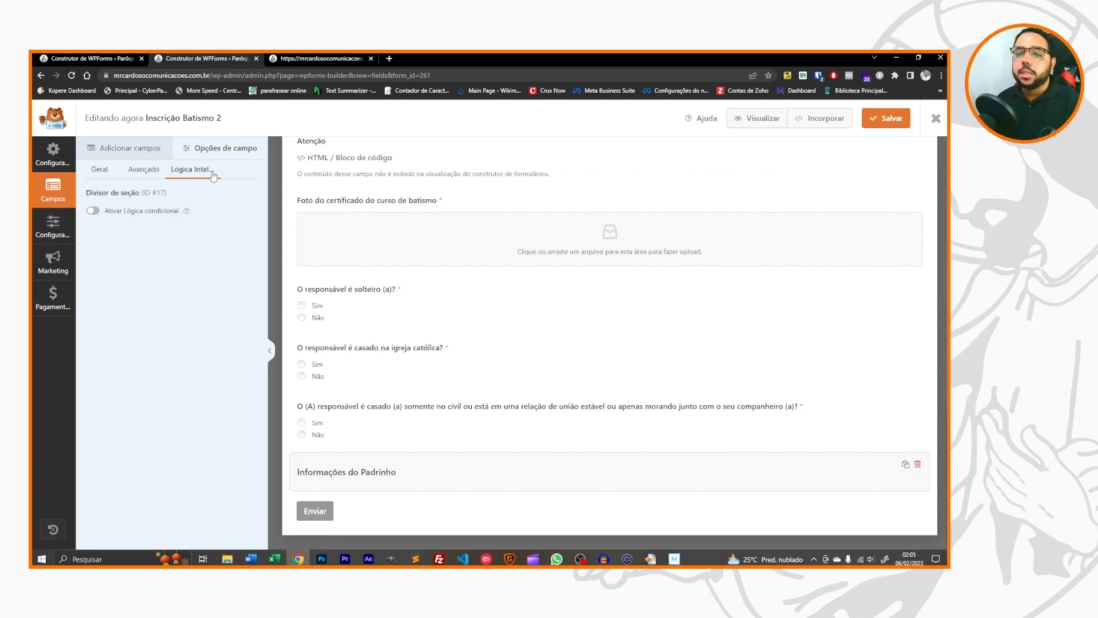
pyautogui.click(107, 216)
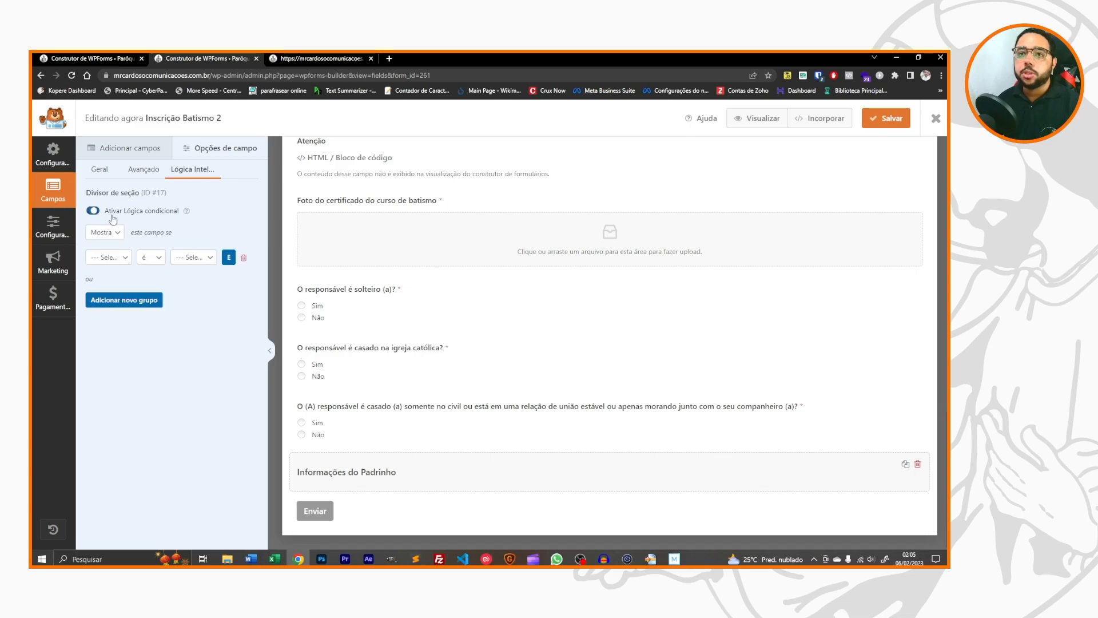
pyautogui.click(119, 261)
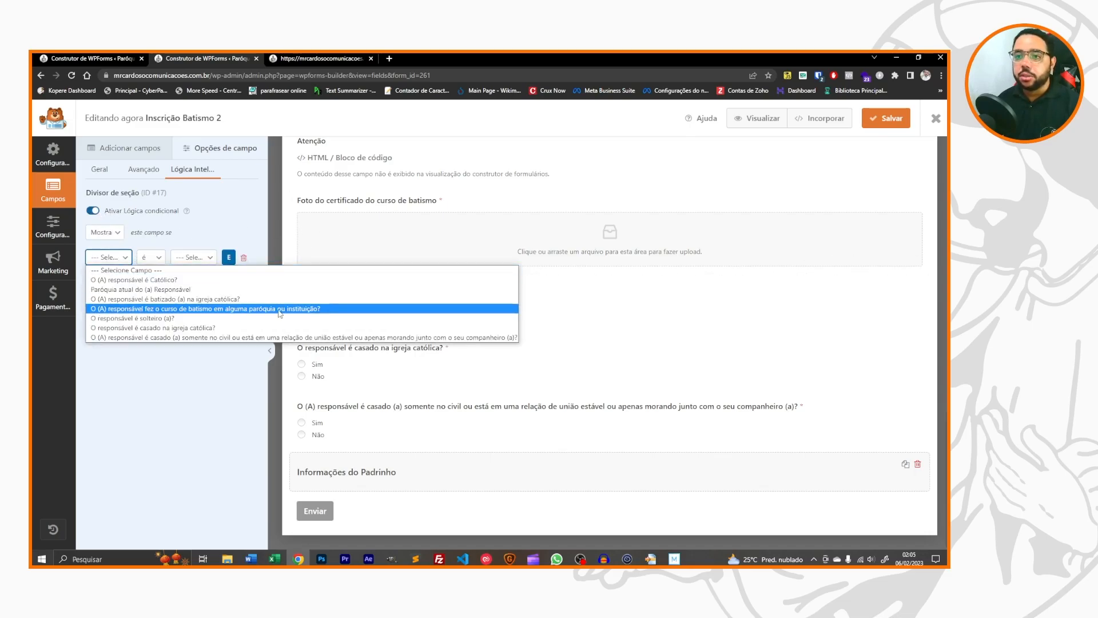
pyautogui.click(314, 309)
pyautogui.click(193, 257)
pyautogui.click(189, 276)
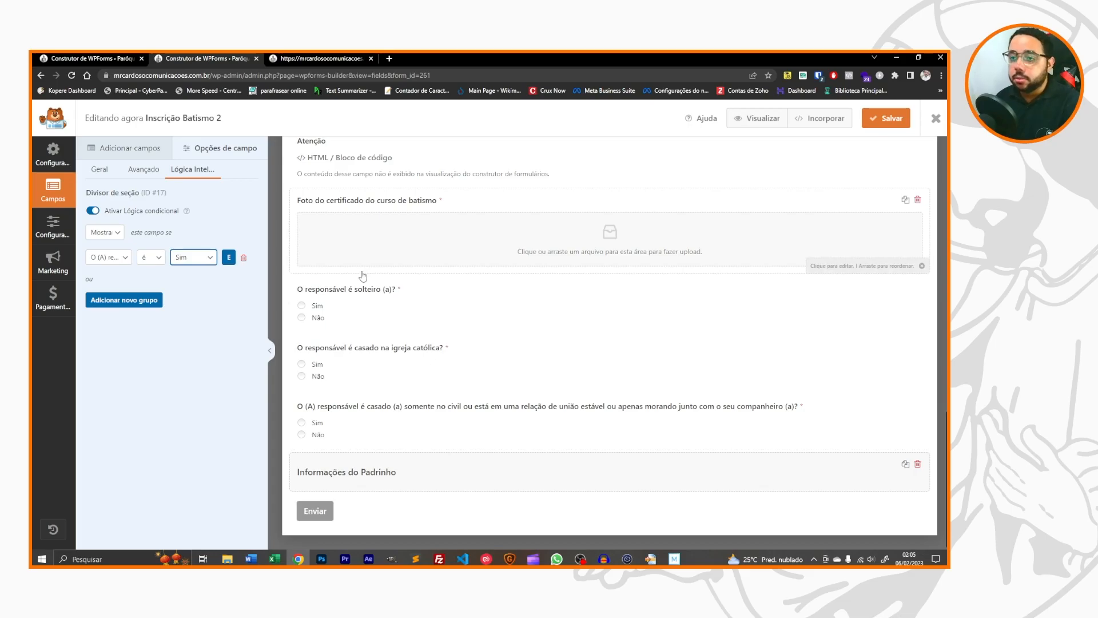
# Review the baptism course, certificate and marital status questions that precede the Informações do Padrinho divider.
pyautogui.scroll(2, 346, 240)
pyautogui.scroll(-2, 332, 257)
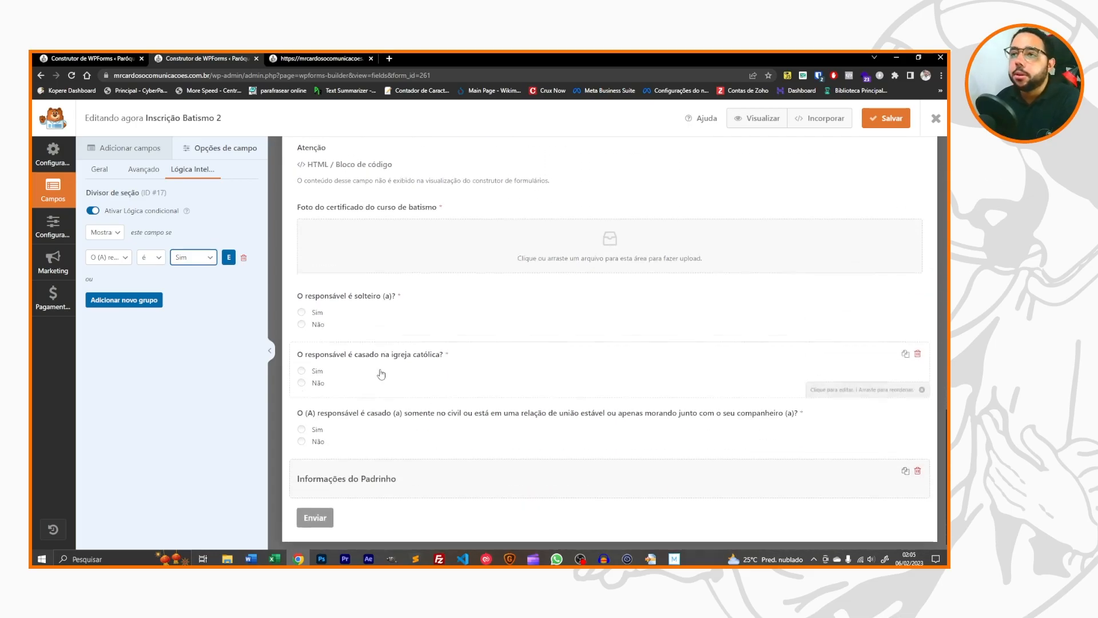
pyautogui.scroll(3, 317, 271)
pyautogui.scroll(-3, 343, 257)
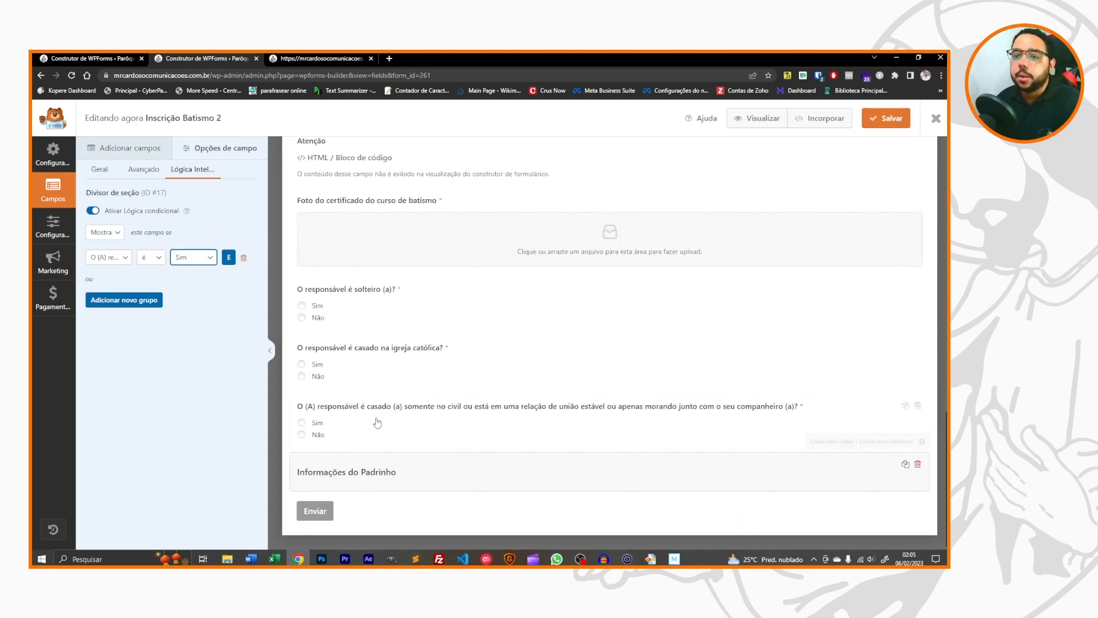
pyautogui.scroll(1, 320, 436)
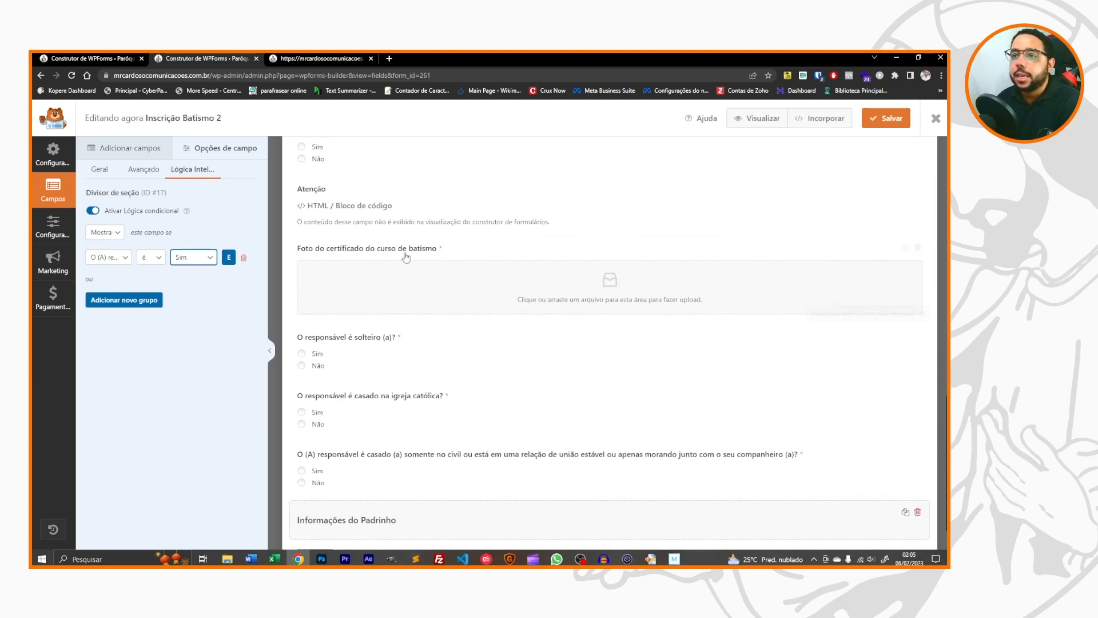
pyautogui.scroll(2, 452, 438)
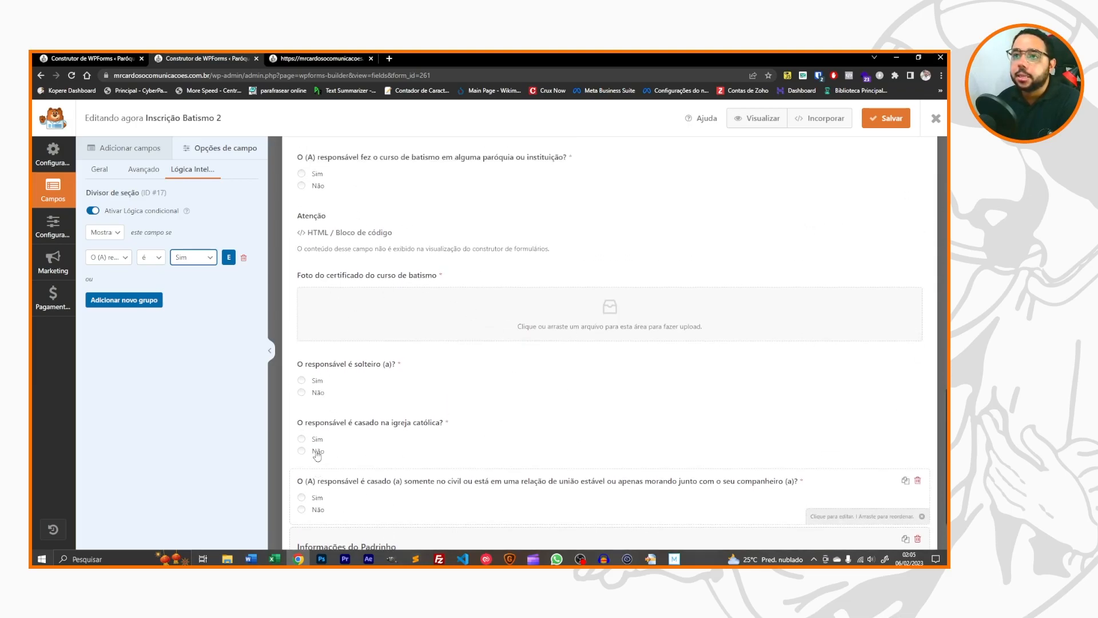
pyautogui.scroll(-3, 369, 269)
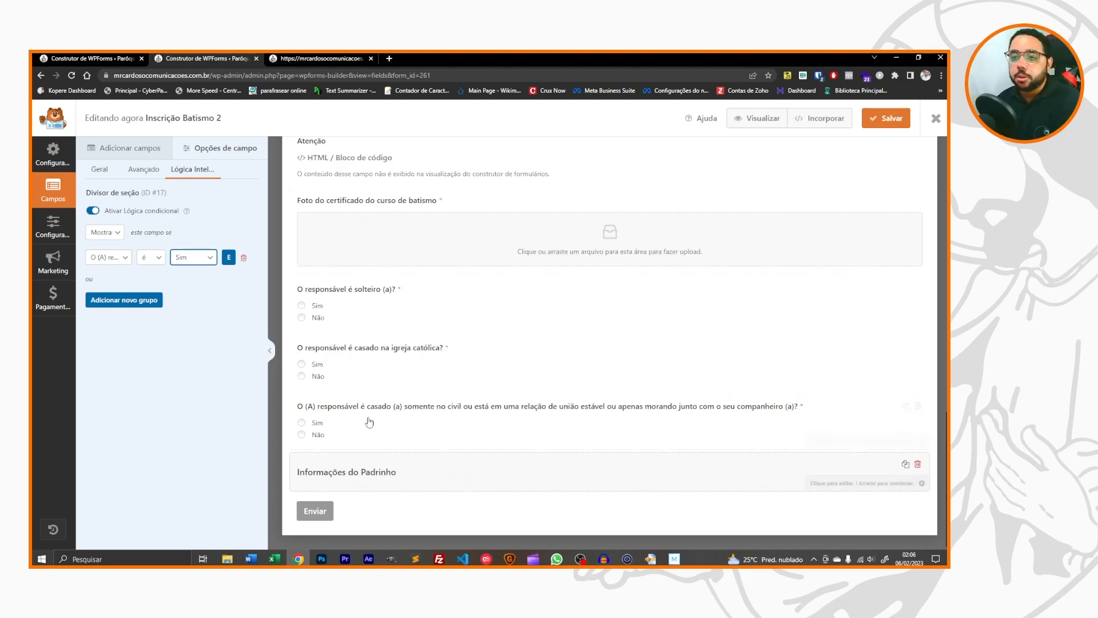
pyautogui.scroll(3, 581, 376)
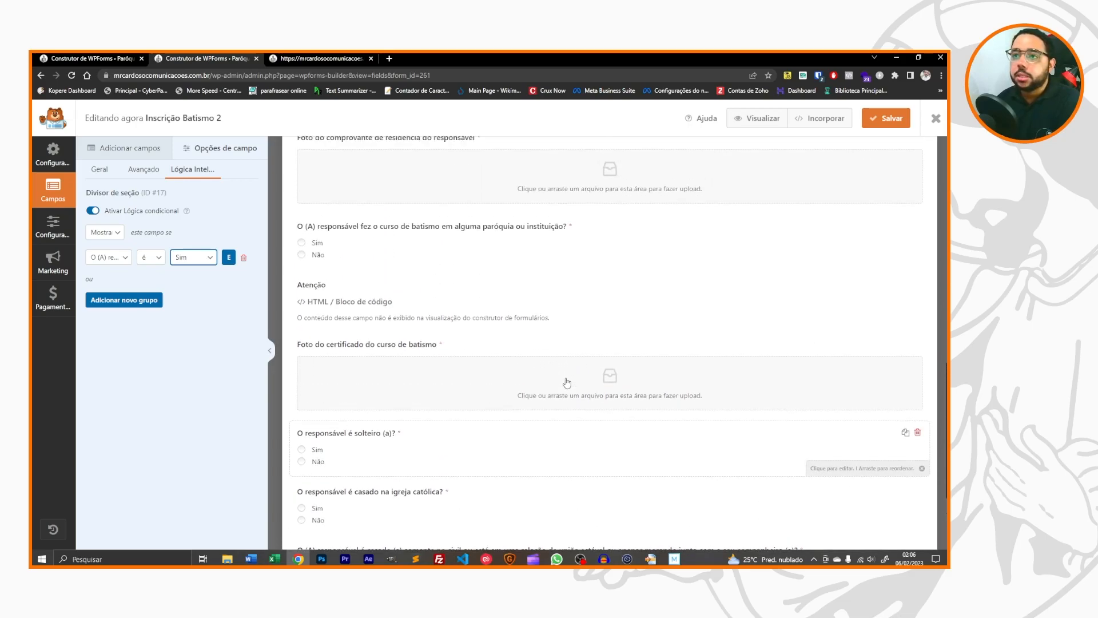
pyautogui.scroll(1, 567, 382)
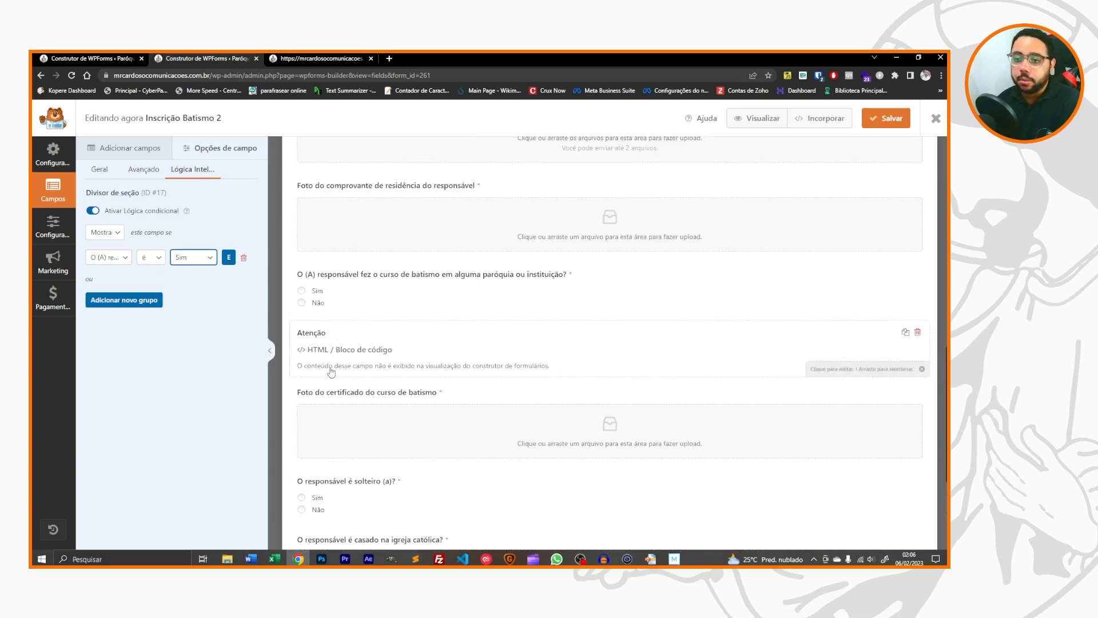
pyautogui.scroll(-1, 343, 340)
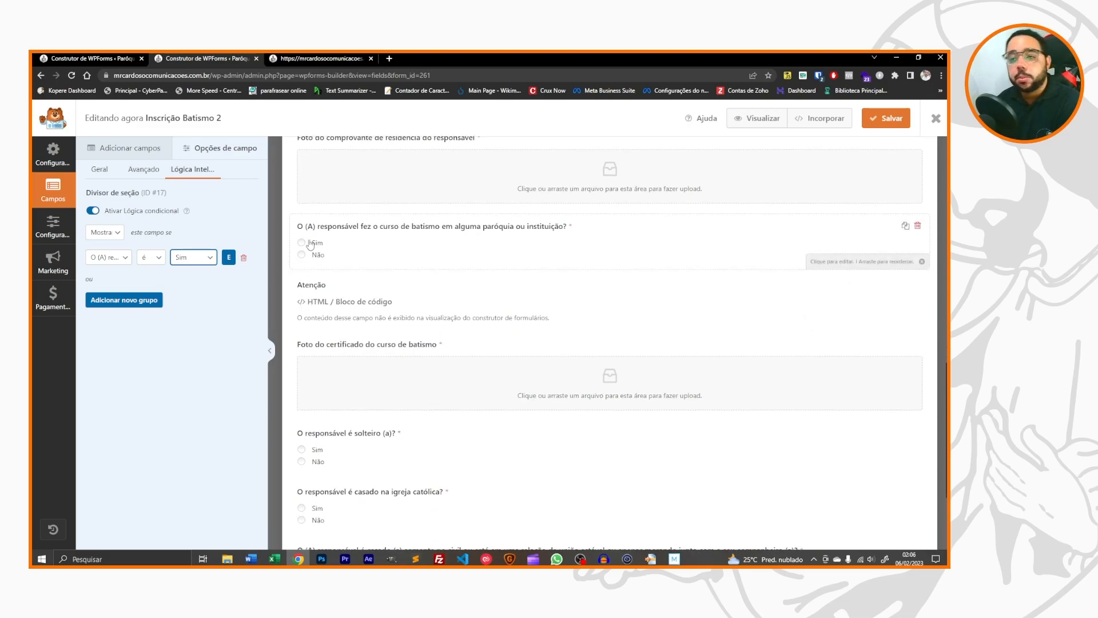
pyautogui.scroll(-3, 416, 474)
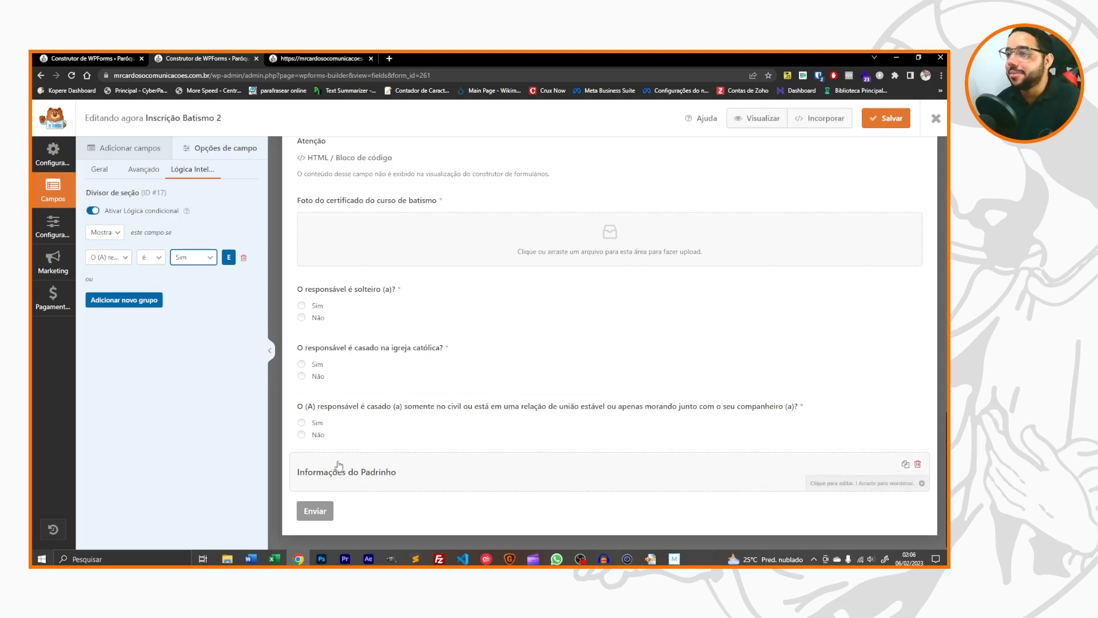
# Check the original form's godfather section and add a Nome field below the Informações do Padrinho divider in Inscrição Batismo 2.
pyautogui.click(94, 58)
pyautogui.scroll(-1, 446, 320)
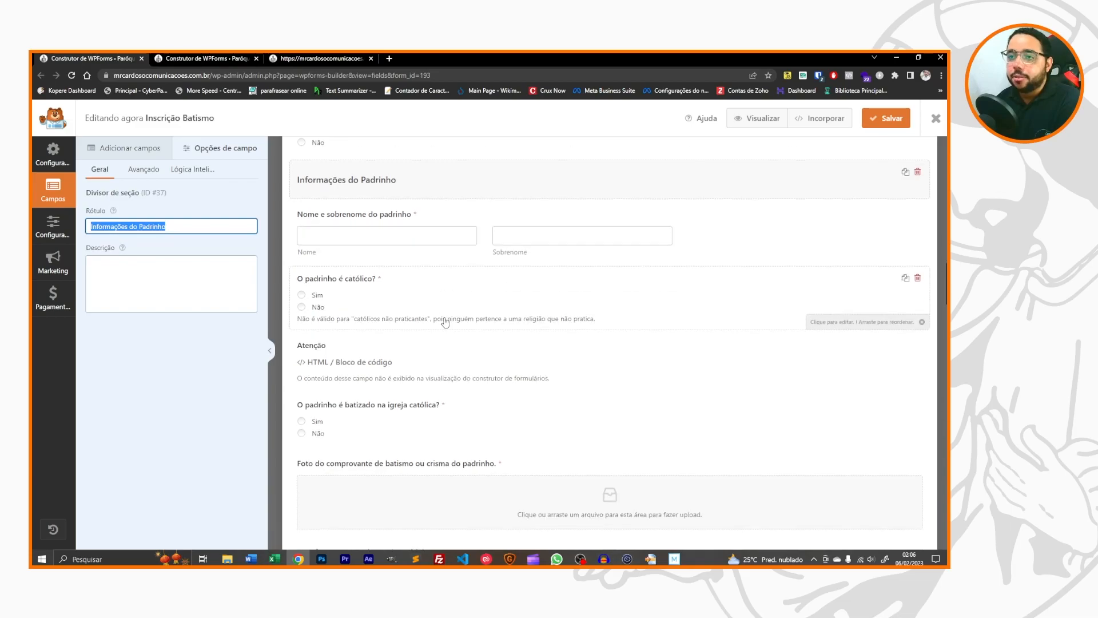
pyautogui.click(206, 57)
pyautogui.click(119, 152)
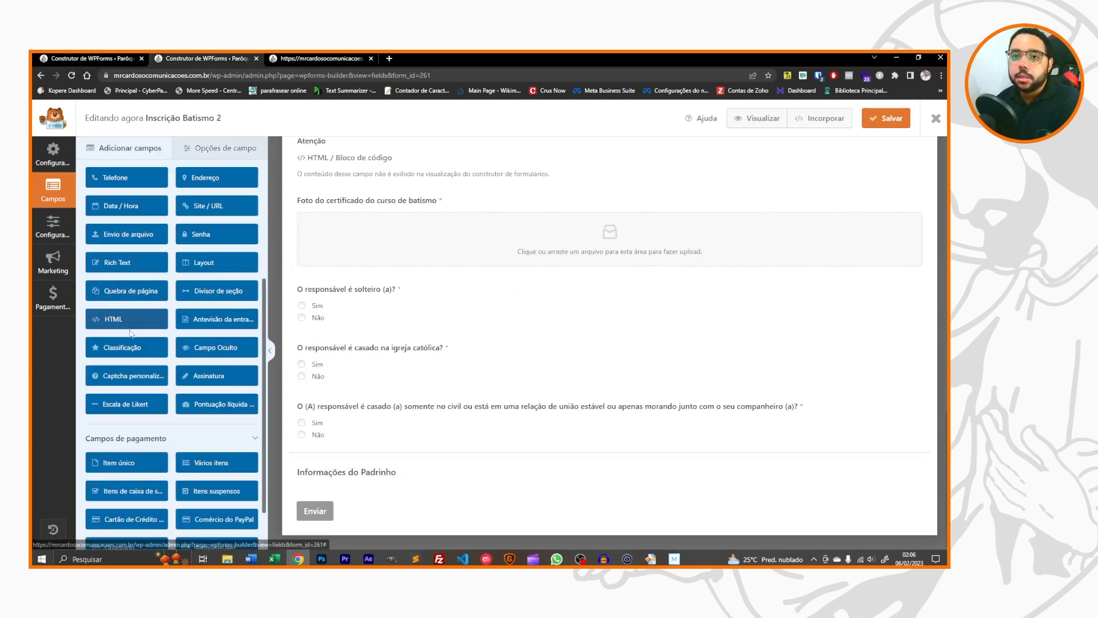
pyautogui.scroll(3, 127, 321)
pyautogui.click(127, 283)
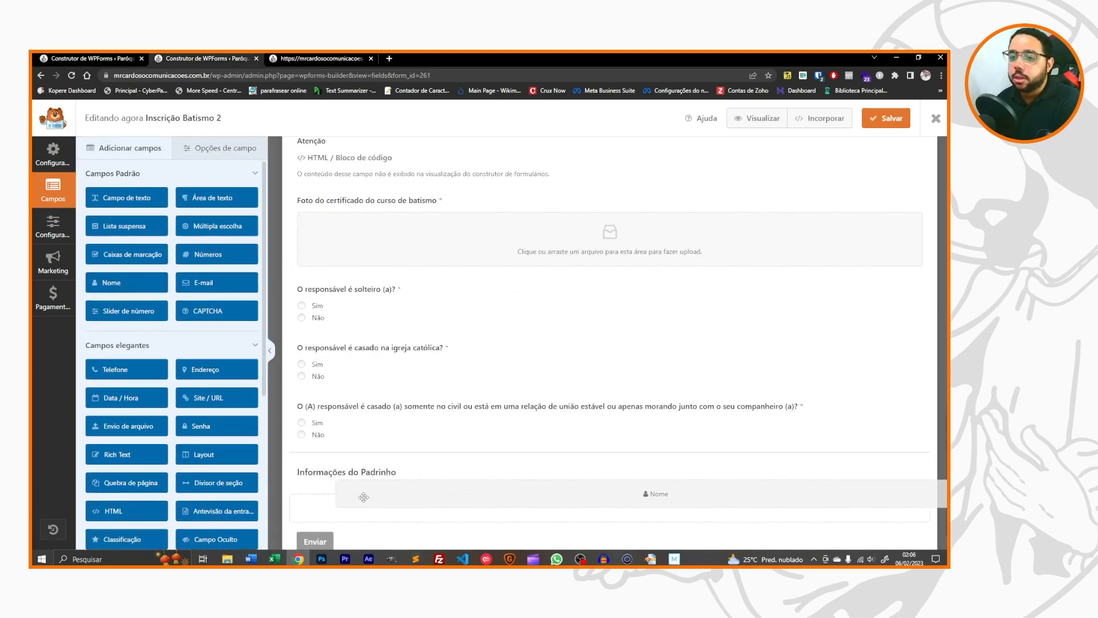
# Set the new Nome field's label to "Nome e sobrenome do padrinho", copied from the matching field in the original Inscrição Batismo form.
pyautogui.hotkey('ctrl', 'shift', 'Tab')
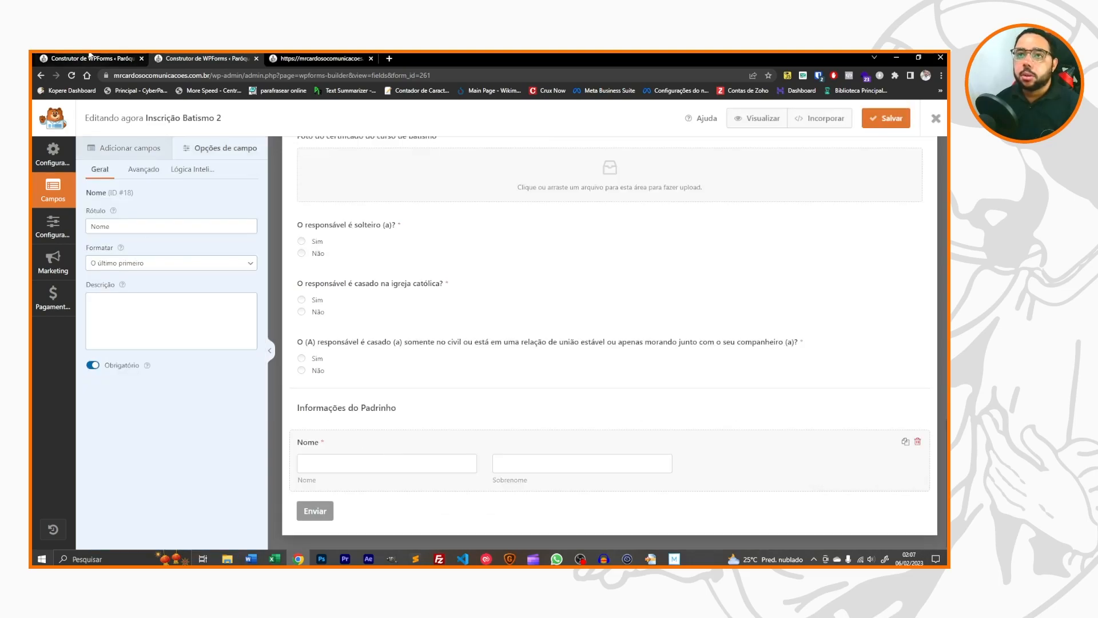
pyautogui.scroll(-4, 334, 442)
pyautogui.scroll(5, 334, 442)
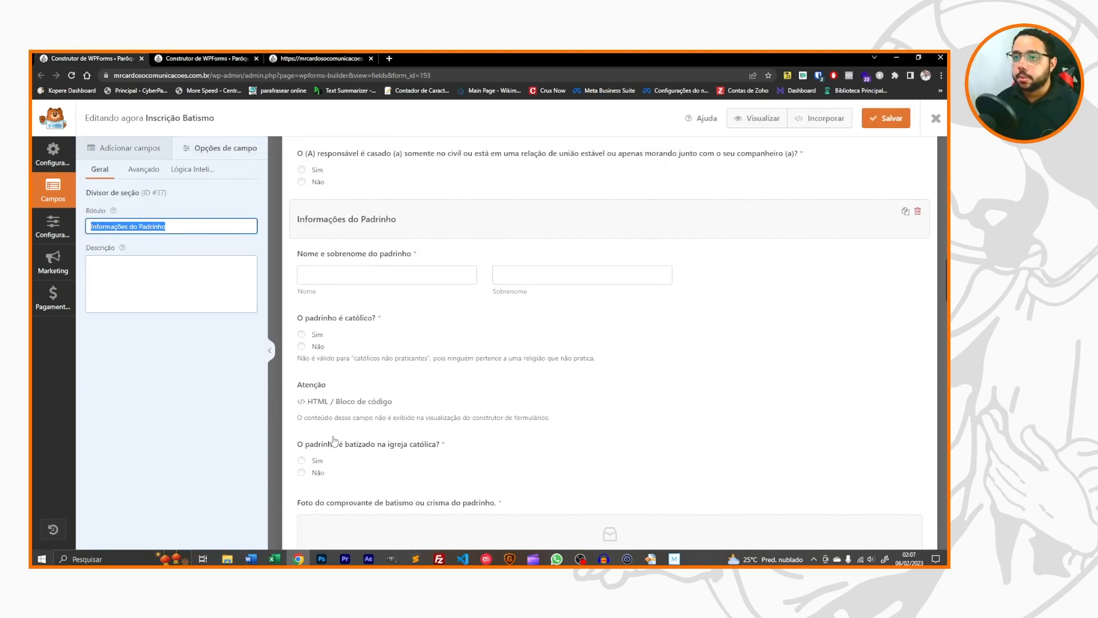
pyautogui.click(343, 271)
pyautogui.moveTo(191, 226); pyautogui.dragTo(60, 204)
pyautogui.hotkey('ctrl', 'c')
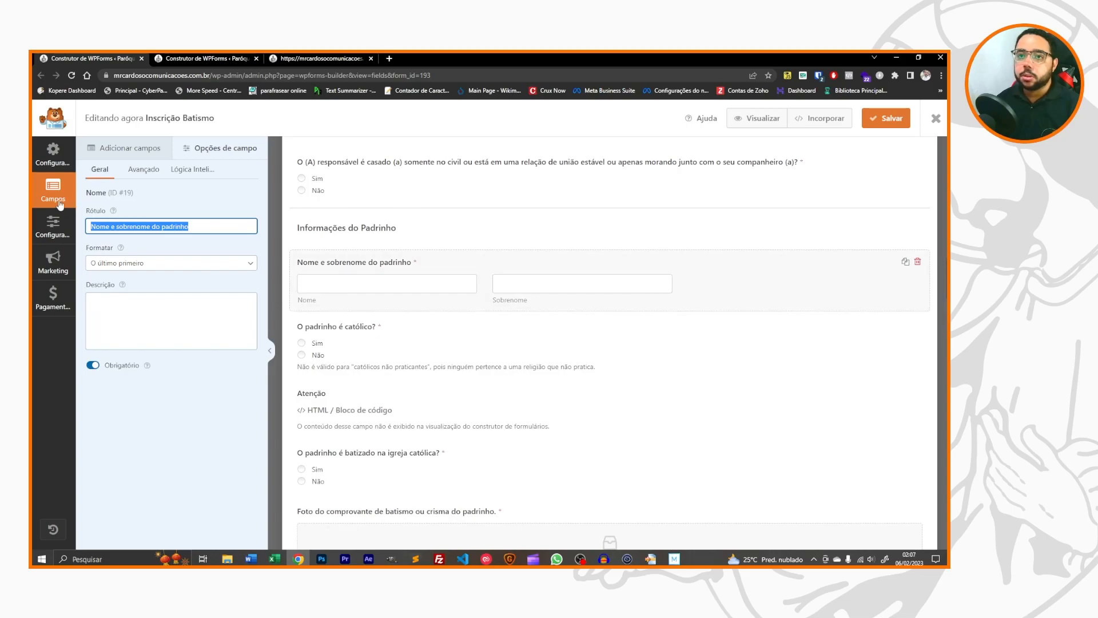
pyautogui.click(232, 57)
pyautogui.doubleClick(183, 226)
pyautogui.hotkey('ctrl', 'v')
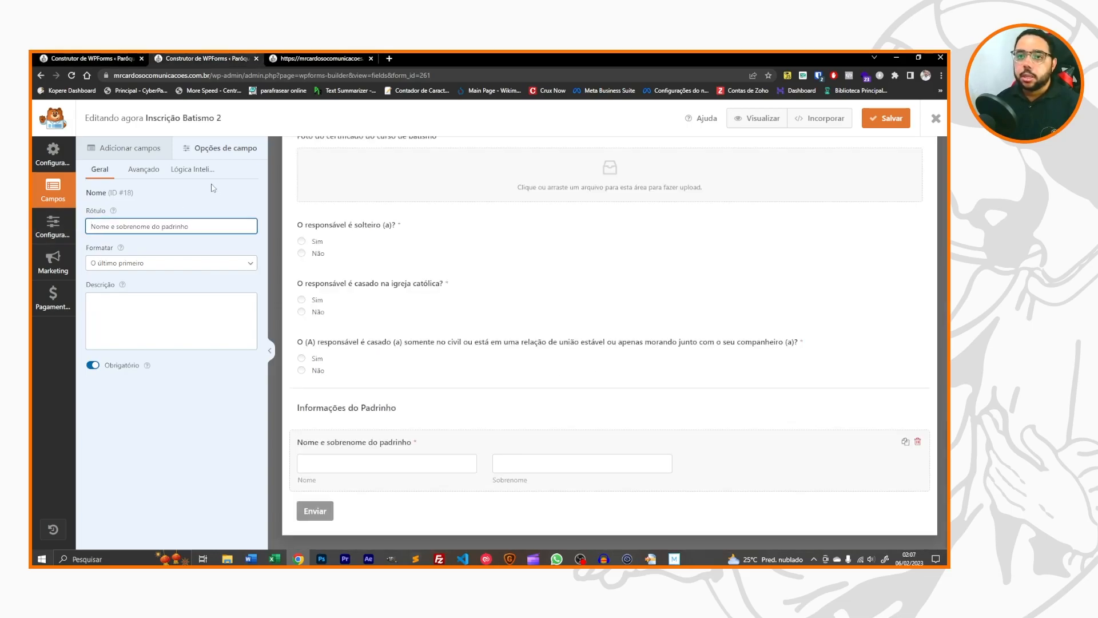
# Enable conditional logic on the godfather name field, showing it if "O (A) responsável fez o curso de batismo em alguma paróquia ou instituição?" is Sim.
pyautogui.click(193, 170)
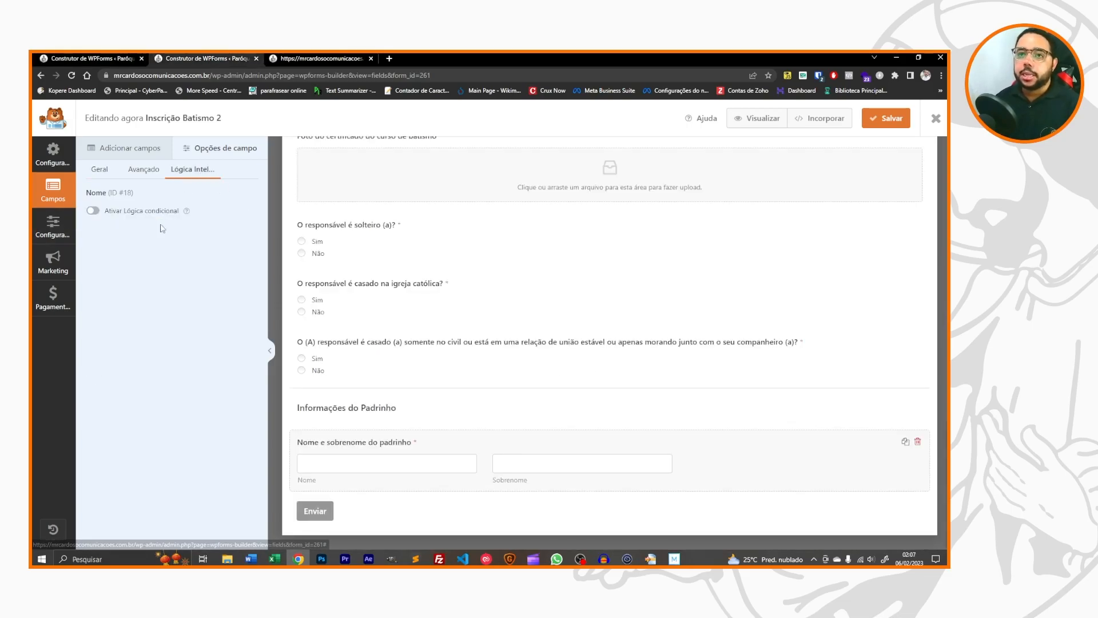
pyautogui.click(96, 211)
pyautogui.click(124, 257)
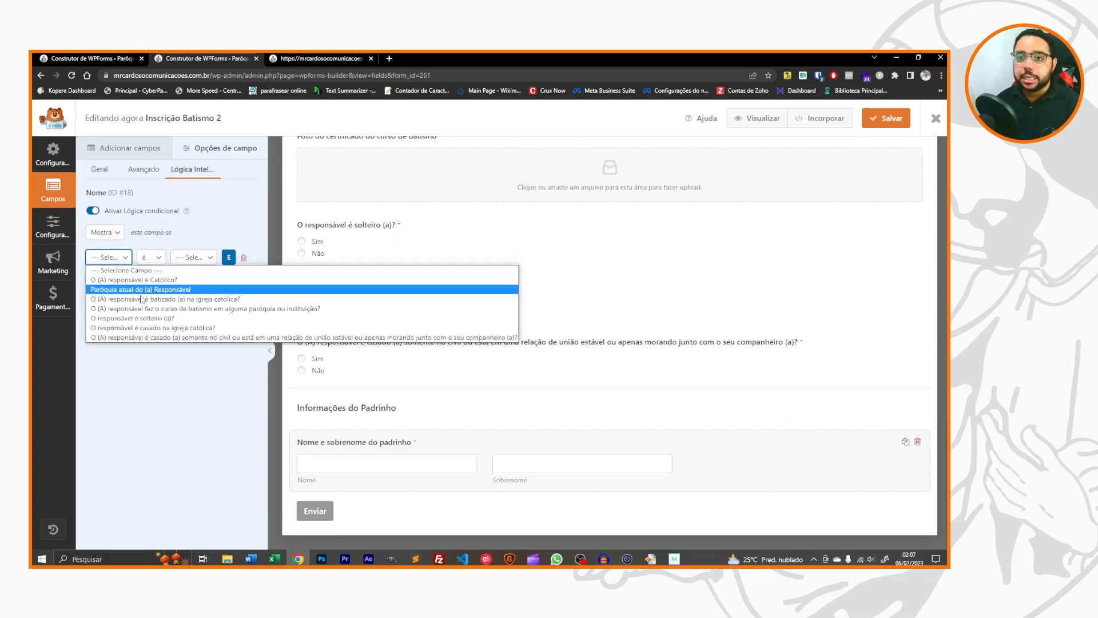
pyautogui.click(243, 312)
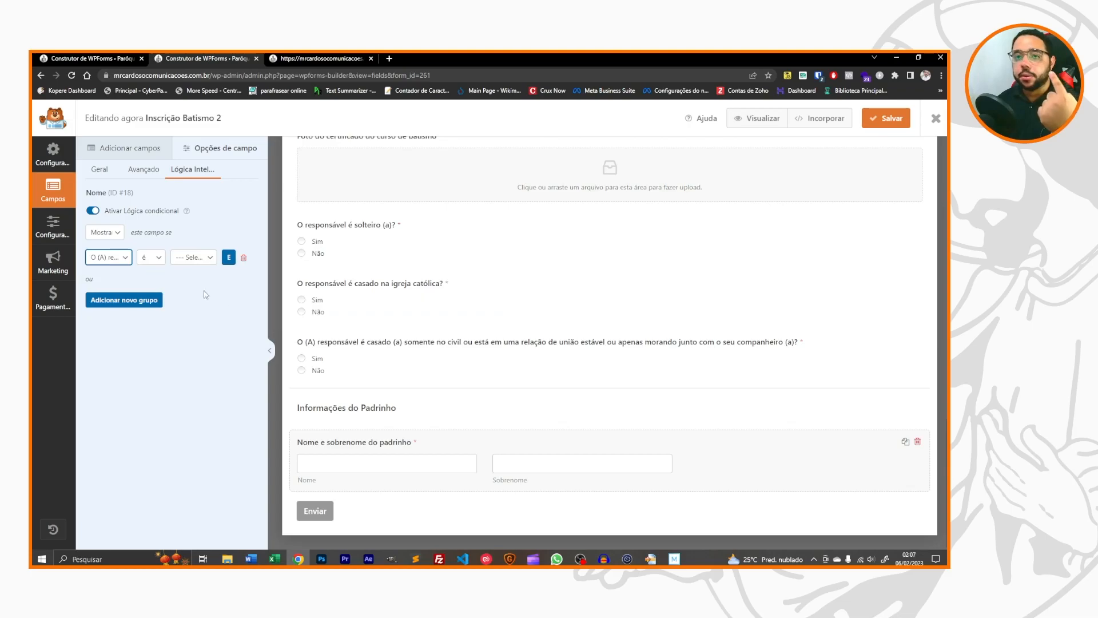
pyautogui.click(194, 257)
pyautogui.click(189, 277)
# Review the responsible person's document, baptism course and marital status questions against the godfather name field's display condition.
pyautogui.scroll(4, 372, 360)
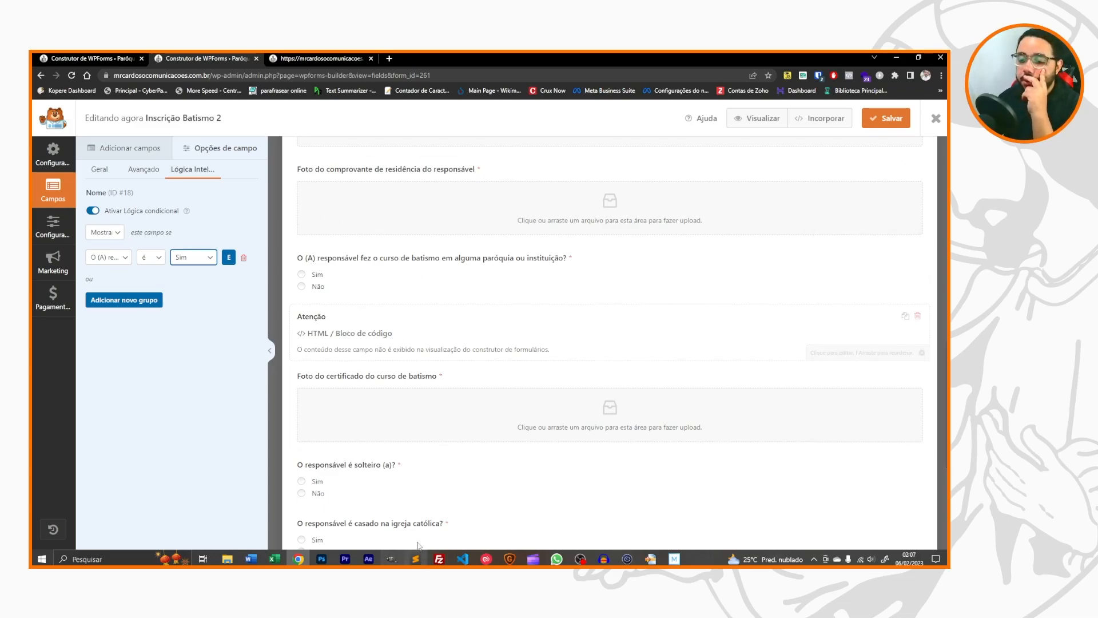
pyautogui.scroll(-4, 400, 371)
pyautogui.scroll(4, 443, 409)
pyautogui.scroll(4, 435, 409)
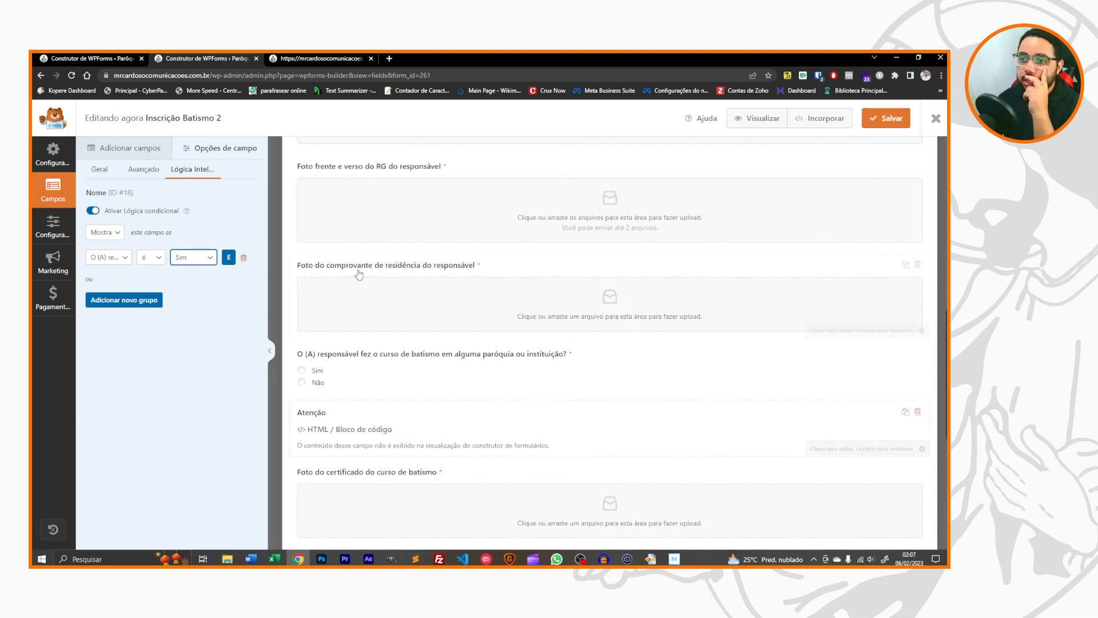
pyautogui.scroll(-4, 355, 400)
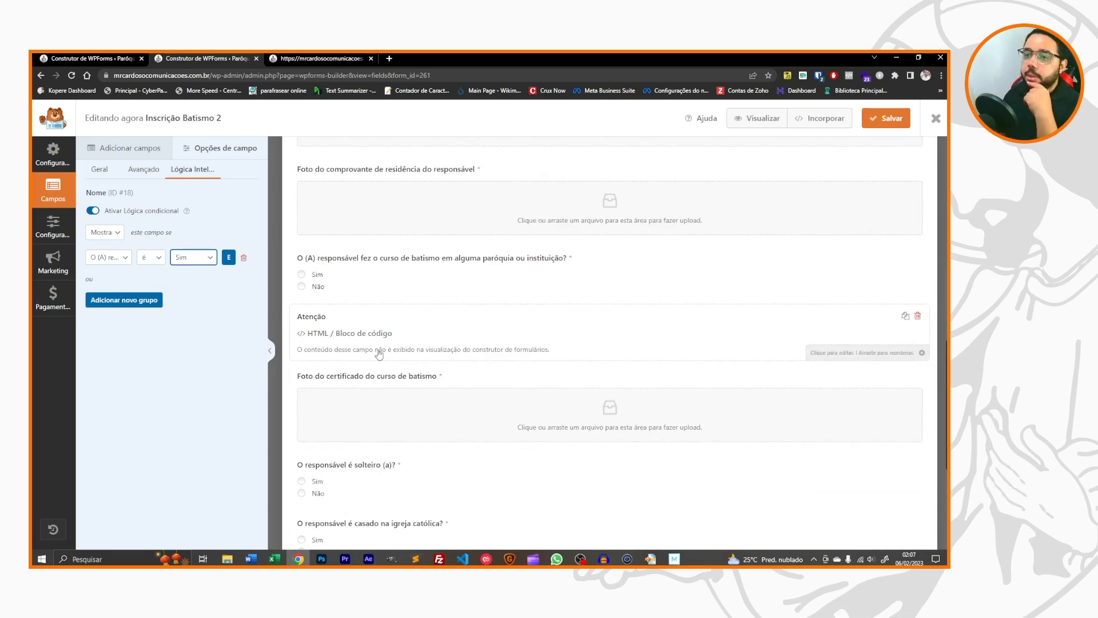
pyautogui.scroll(-4, 372, 355)
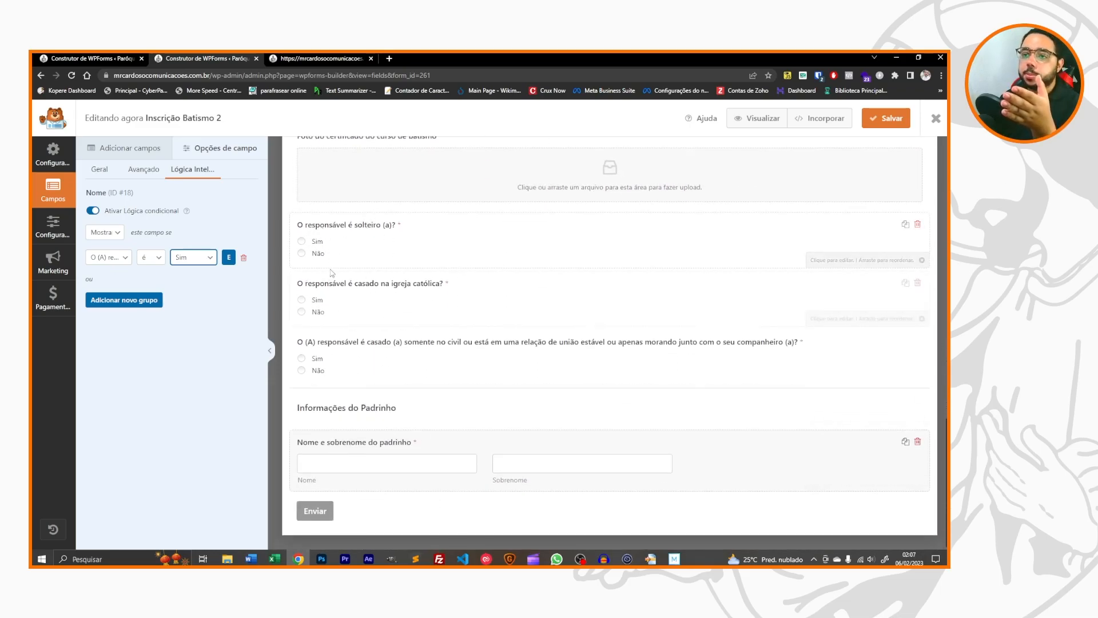
pyautogui.scroll(4, 372, 337)
pyautogui.scroll(-3, 418, 398)
pyautogui.scroll(-1, 418, 398)
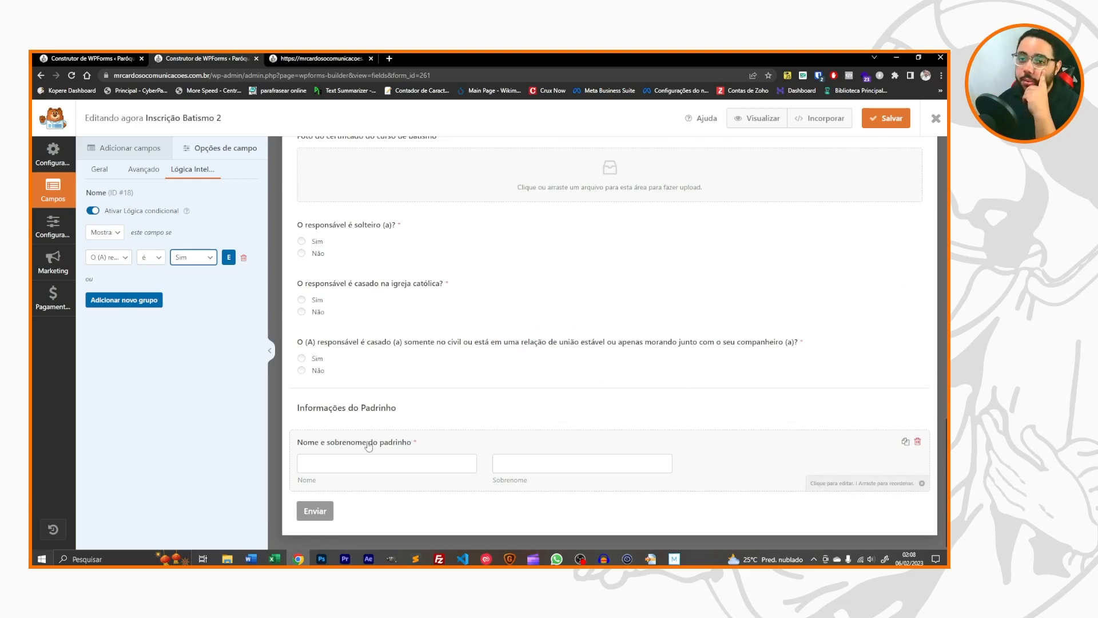
pyautogui.click(104, 259)
pyautogui.click(104, 259)
pyautogui.scroll(4, 654, 340)
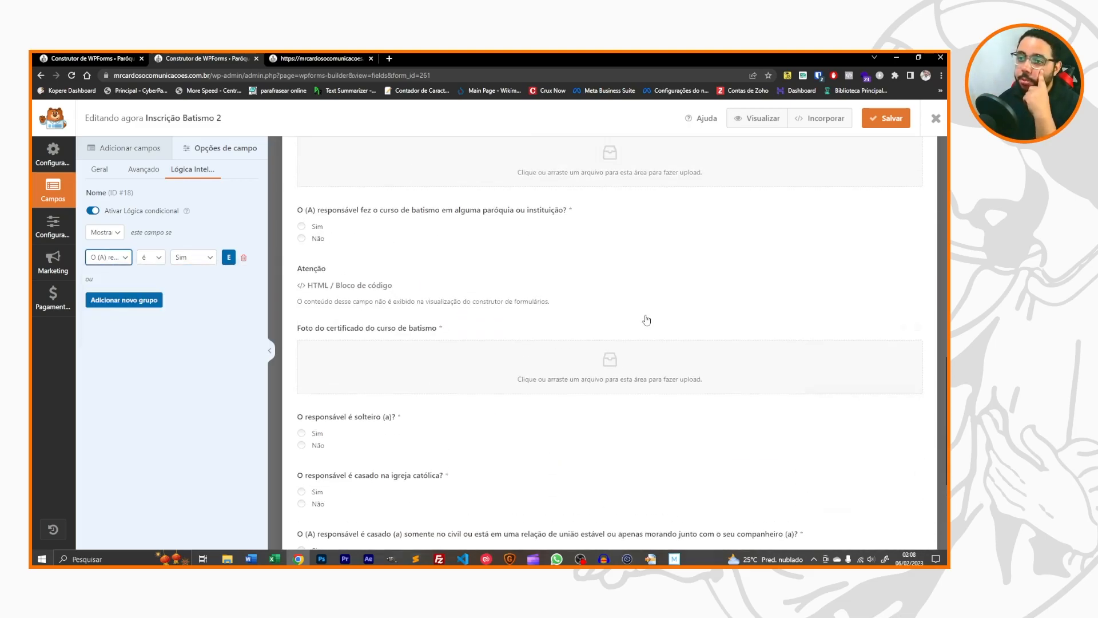
pyautogui.scroll(-4, 512, 339)
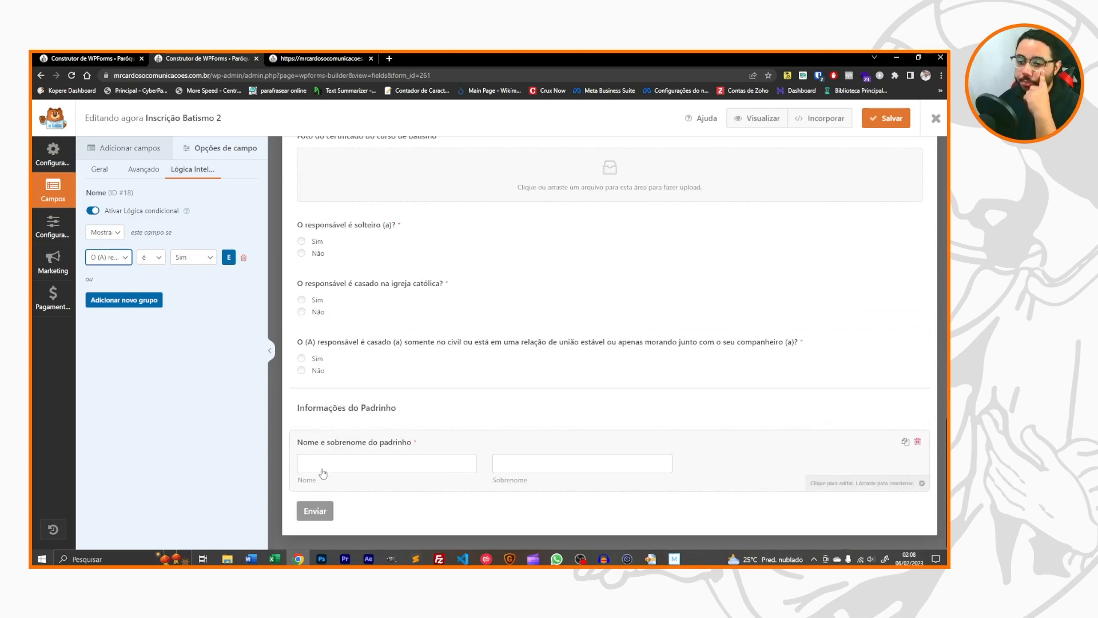
# Copy the label "O padrinho é católico?" from the godfather section of the original Inscrição Batismo form.
pyautogui.click(92, 59)
pyautogui.click(355, 336)
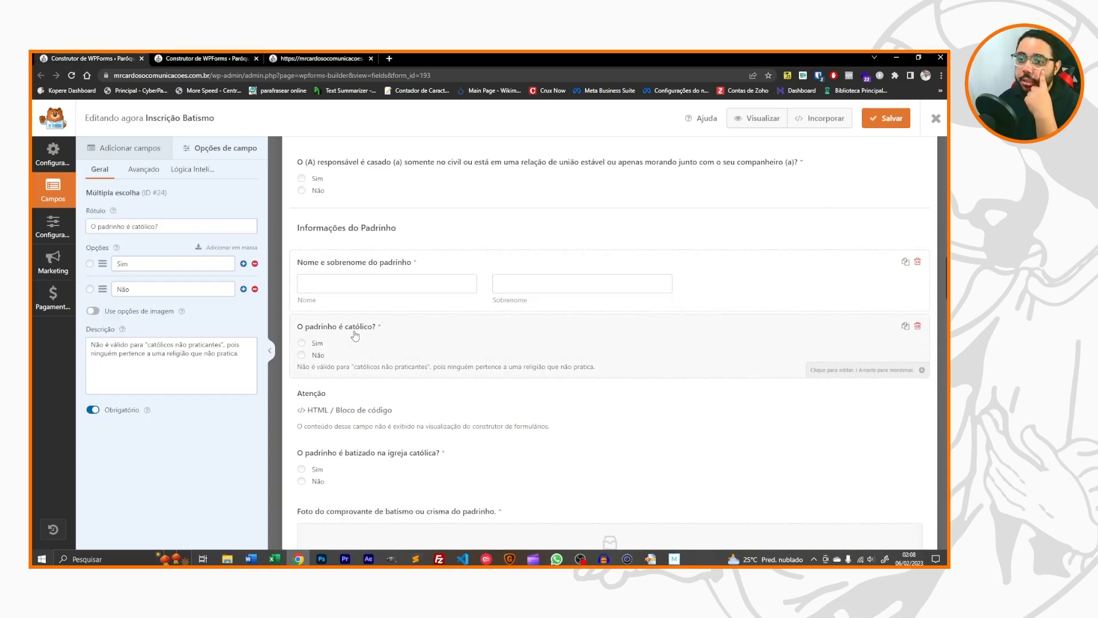
pyautogui.moveTo(195, 227); pyautogui.dragTo(71, 226)
pyautogui.hotkey('ctrl', 'c')
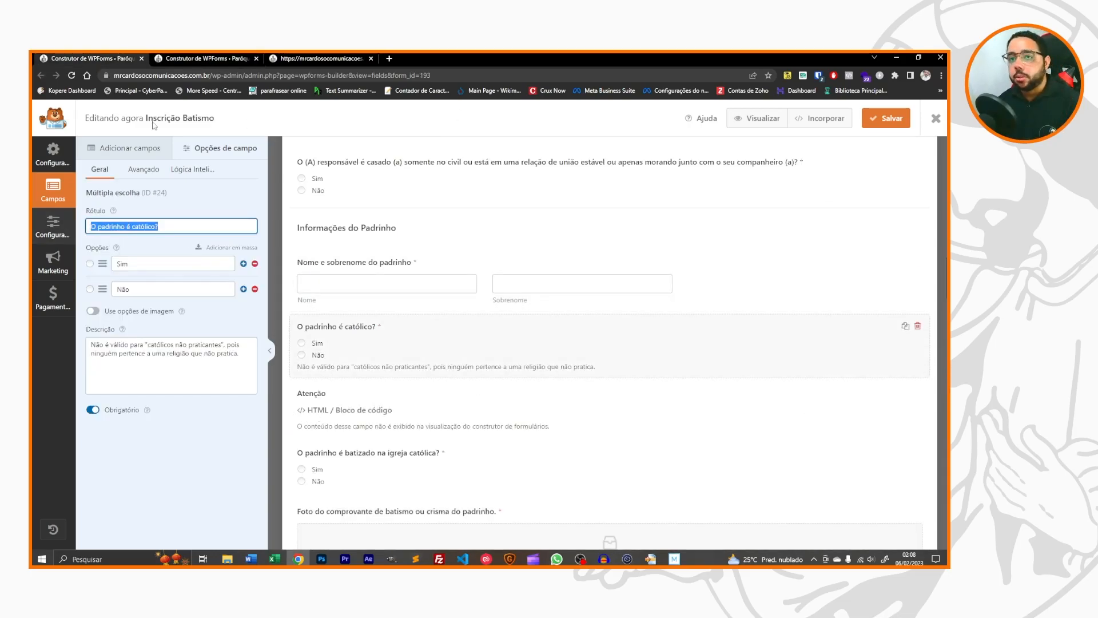
# In Inscrição Batismo 2, duplicate the question about civil marriage or união estável and place the copy below the godfather name field.
pyautogui.click(229, 58)
pyautogui.scroll(3, 515, 343)
pyautogui.scroll(-3, 421, 400)
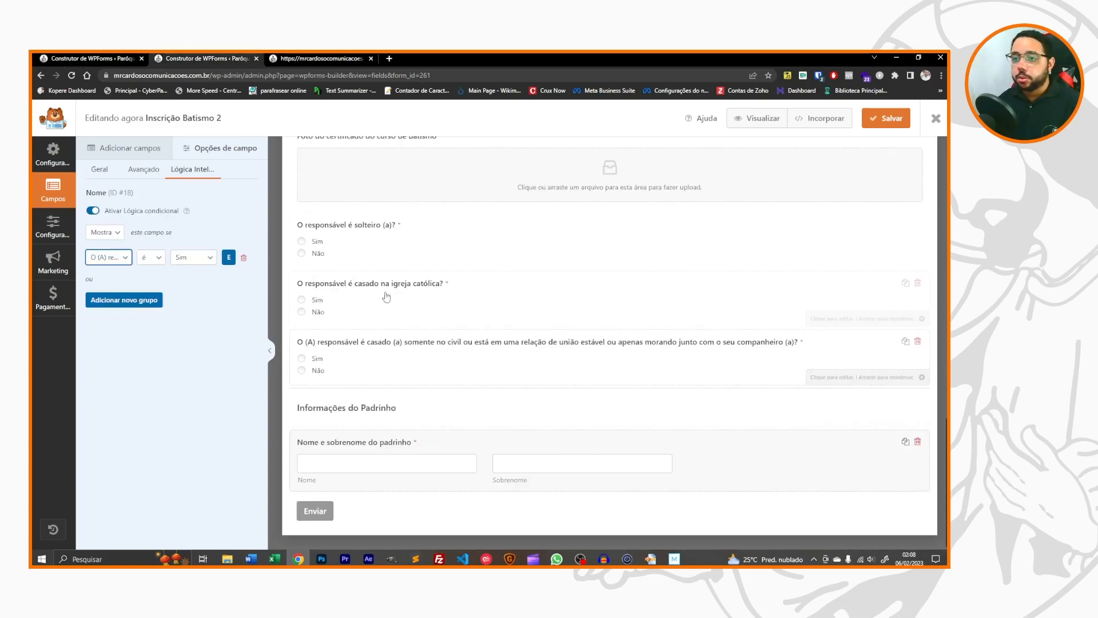
pyautogui.click(905, 341)
pyautogui.click(461, 366)
pyautogui.moveTo(454, 358); pyautogui.dragTo(468, 477)
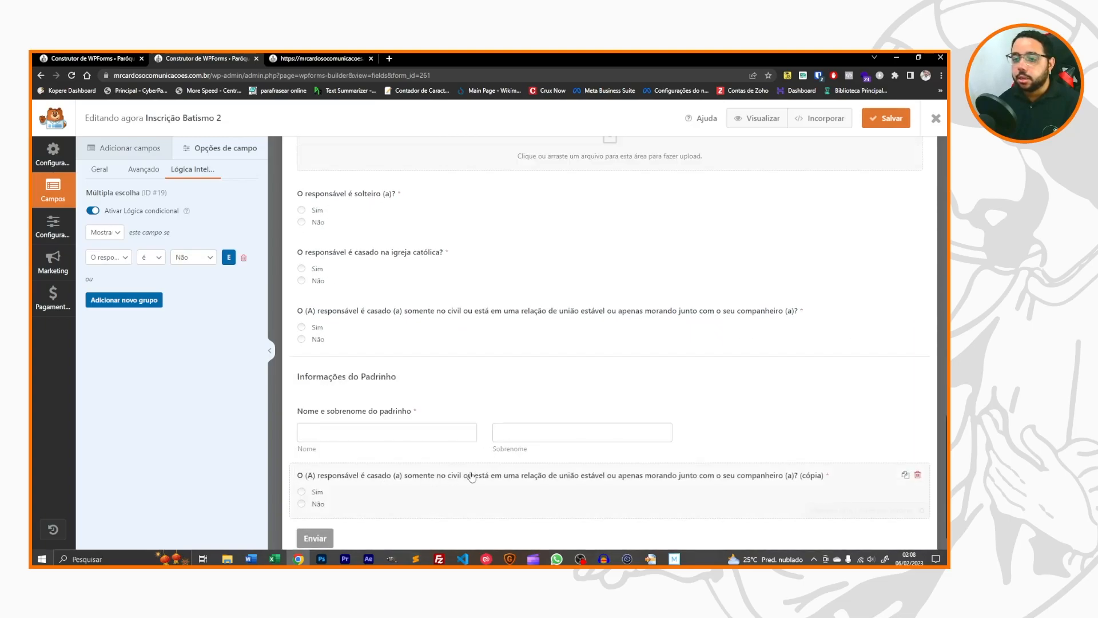
# Replace the duplicated question's label with the copied text "O padrinho é católico?".
pyautogui.click(100, 170)
pyautogui.tripleClick(233, 227)
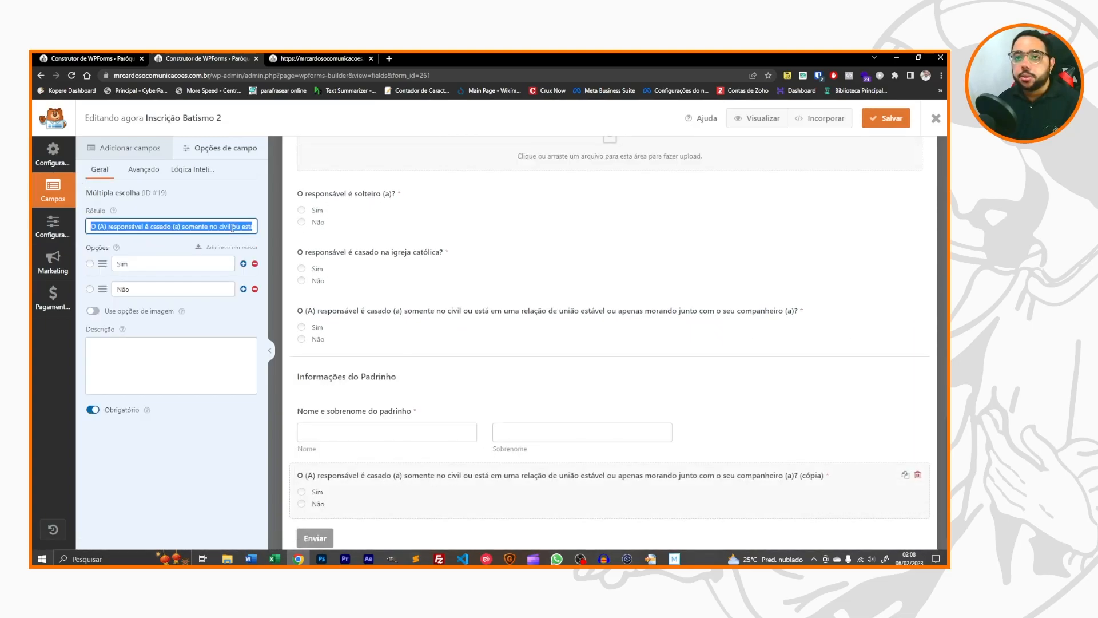
pyautogui.hotkey('ctrl', 'v')
# Copy the original question's description, starting "Não é válido para "católicos não praticantes"", into the description of "O padrinho é católico?" in Inscrição Batismo 2.
pyautogui.click(91, 58)
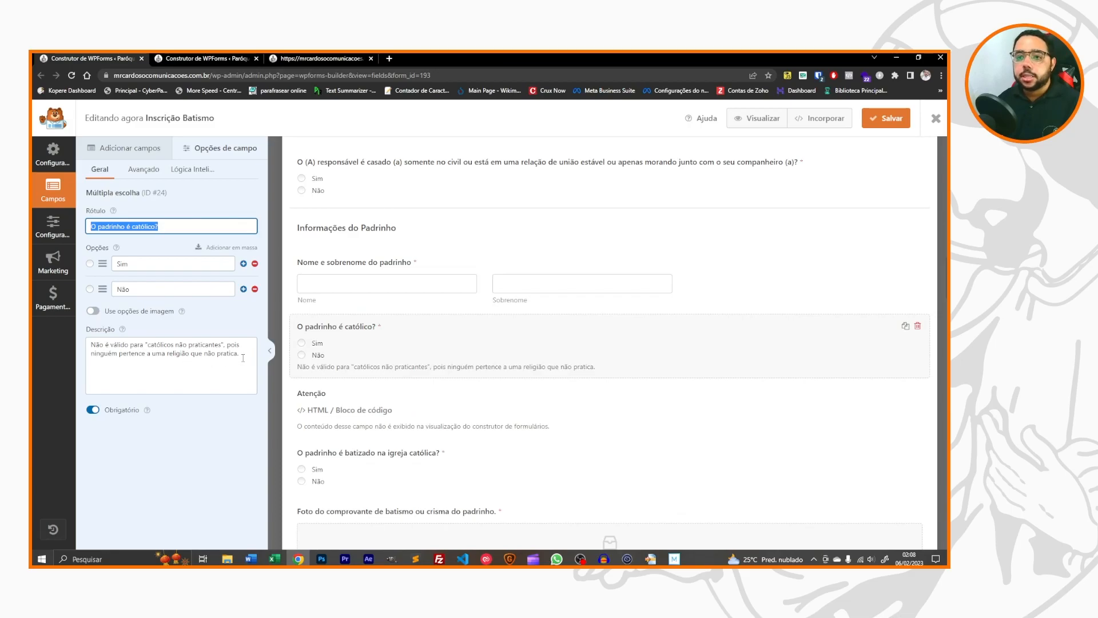
pyautogui.moveTo(243, 358); pyautogui.dragTo(53, 332)
pyautogui.hotkey('ctrl', 'c')
pyautogui.click(178, 59)
pyautogui.click(160, 351)
pyautogui.hotkey('ctrl', 'v')
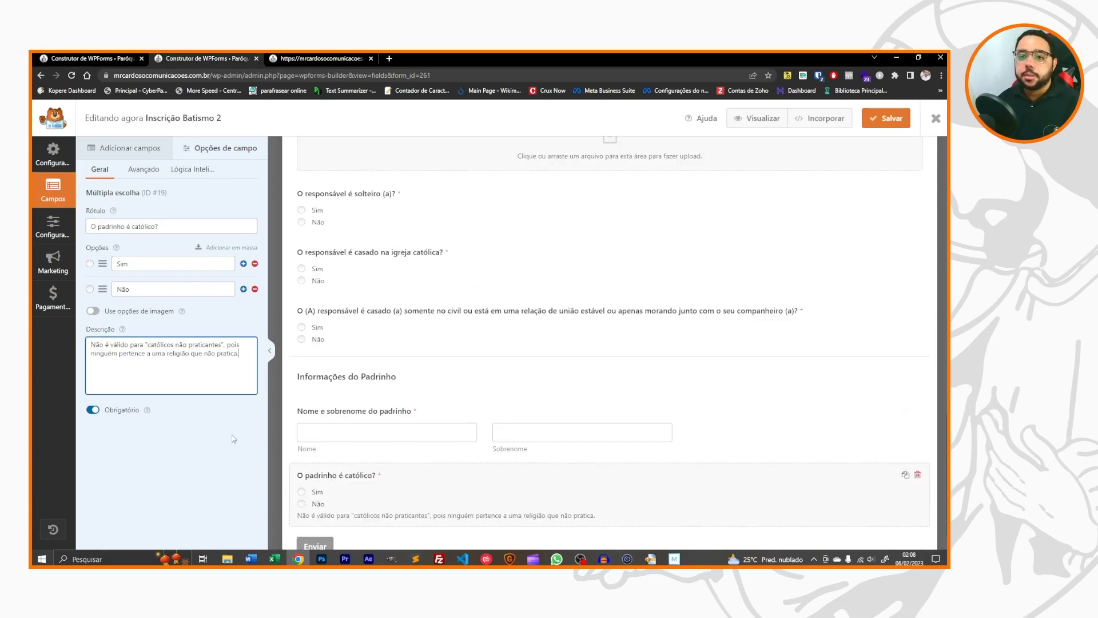
pyautogui.scroll(-1, 502, 407)
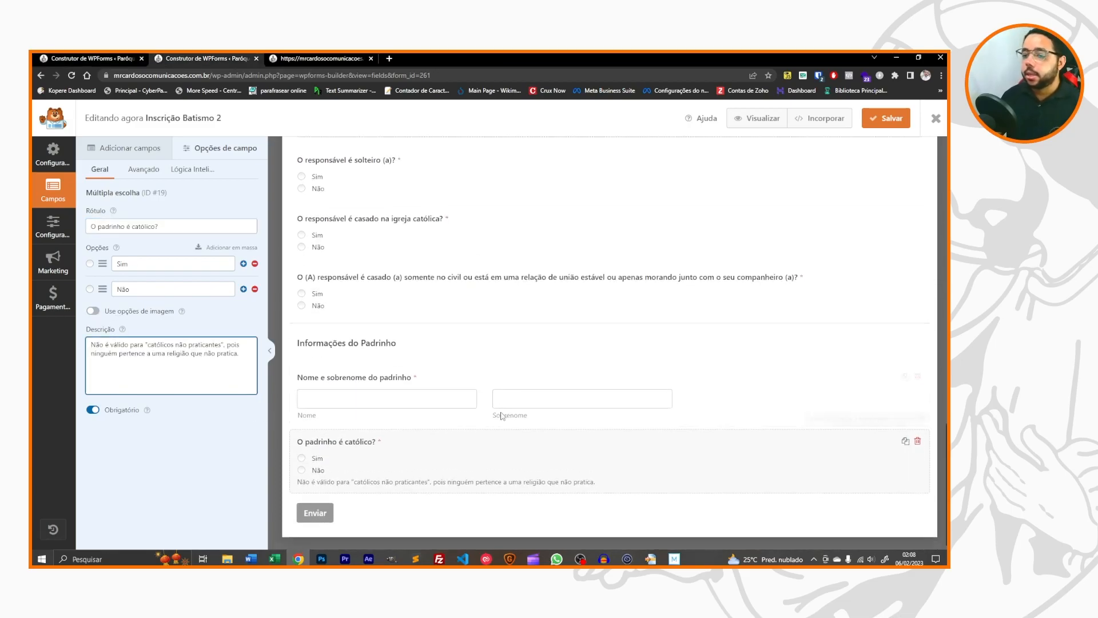
# Set "O padrinho é católico?" to show if "O (A) responsável fez o curso de batismo em alguma paróquia ou instituição?" is Sim.
pyautogui.click(196, 171)
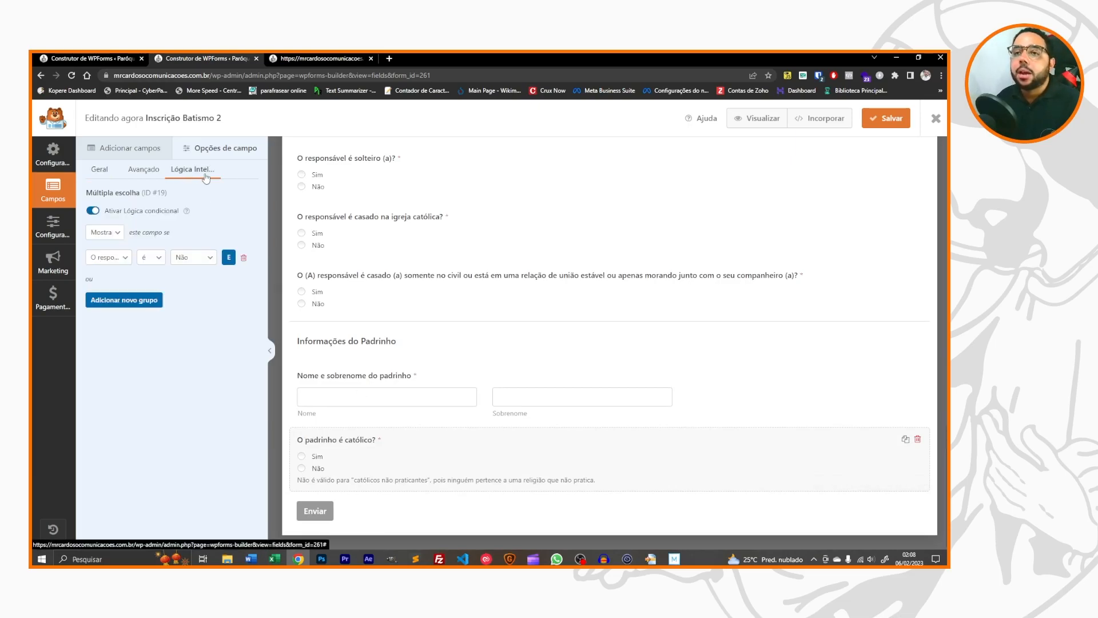
pyautogui.click(108, 258)
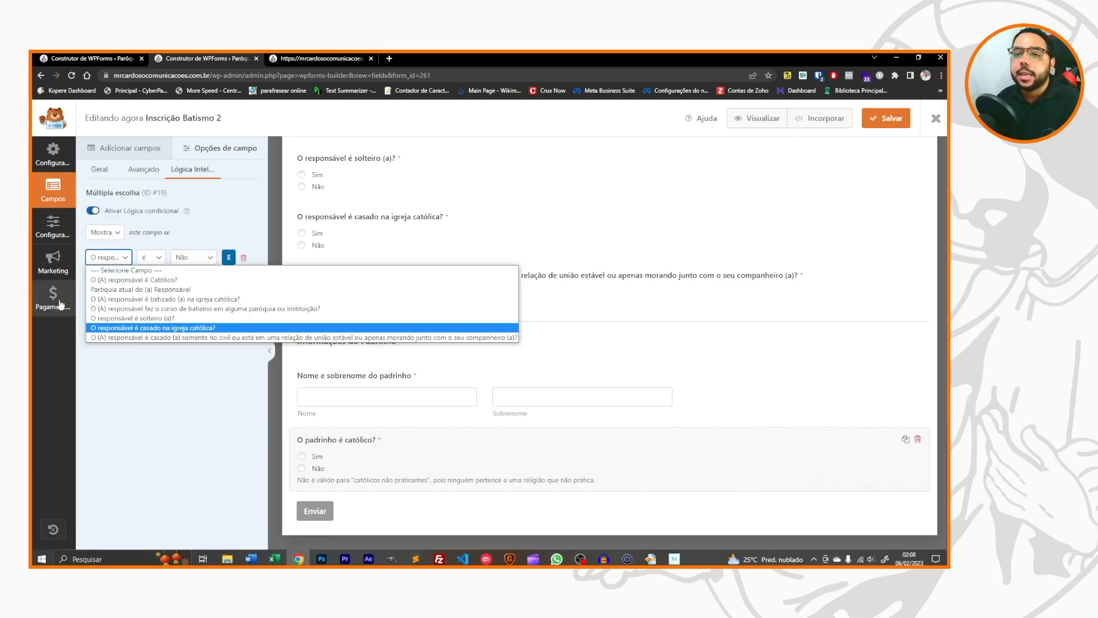
pyautogui.click(267, 310)
pyautogui.click(199, 260)
pyautogui.click(194, 280)
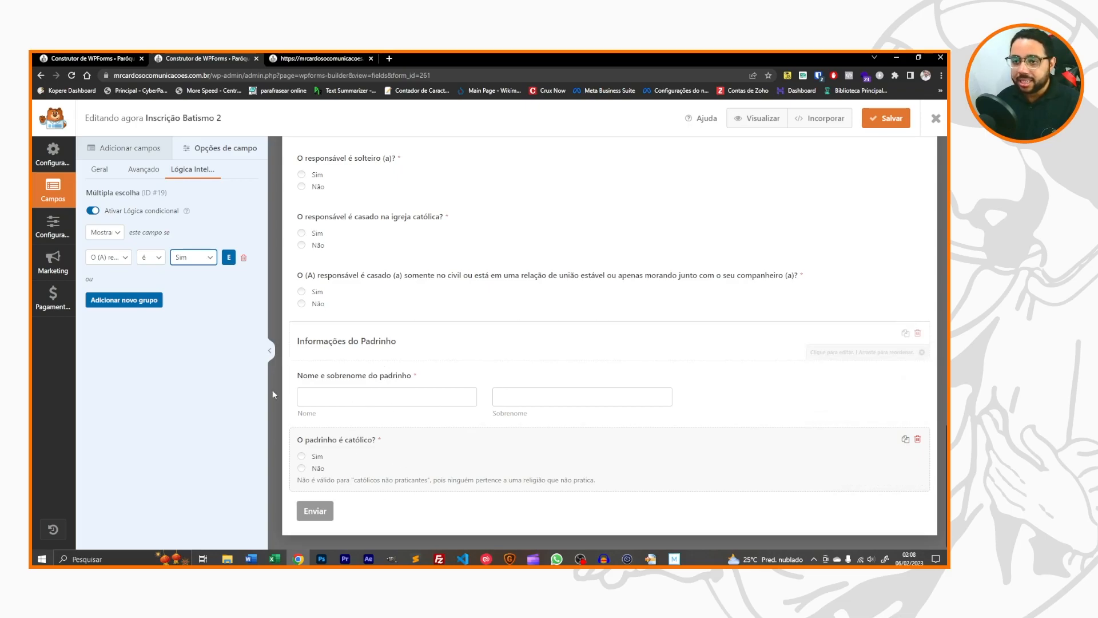
# Examine how the baptism course question and the marital status questions lead into the godfather section.
pyautogui.scroll(3, 404, 477)
pyautogui.scroll(-3, 465, 318)
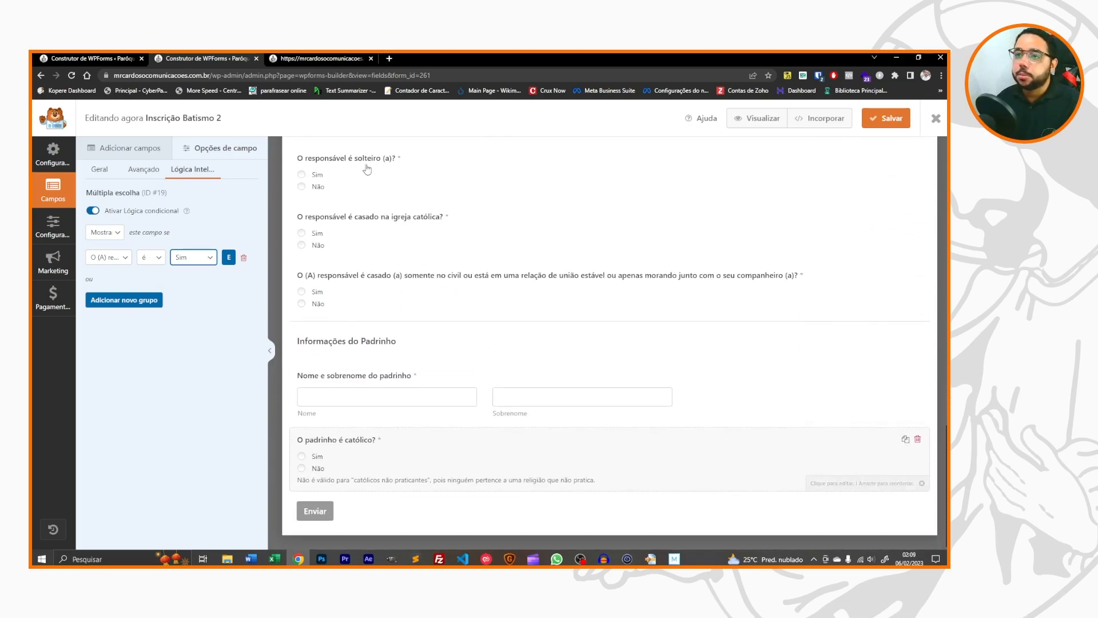
pyautogui.scroll(6, 451, 457)
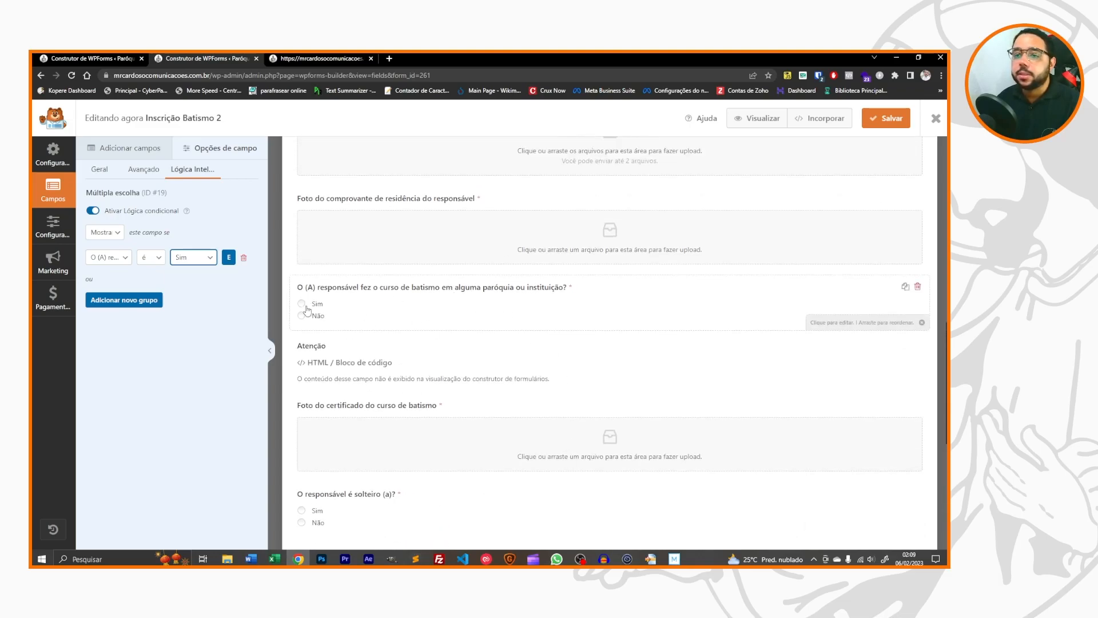
pyautogui.scroll(-6, 305, 310)
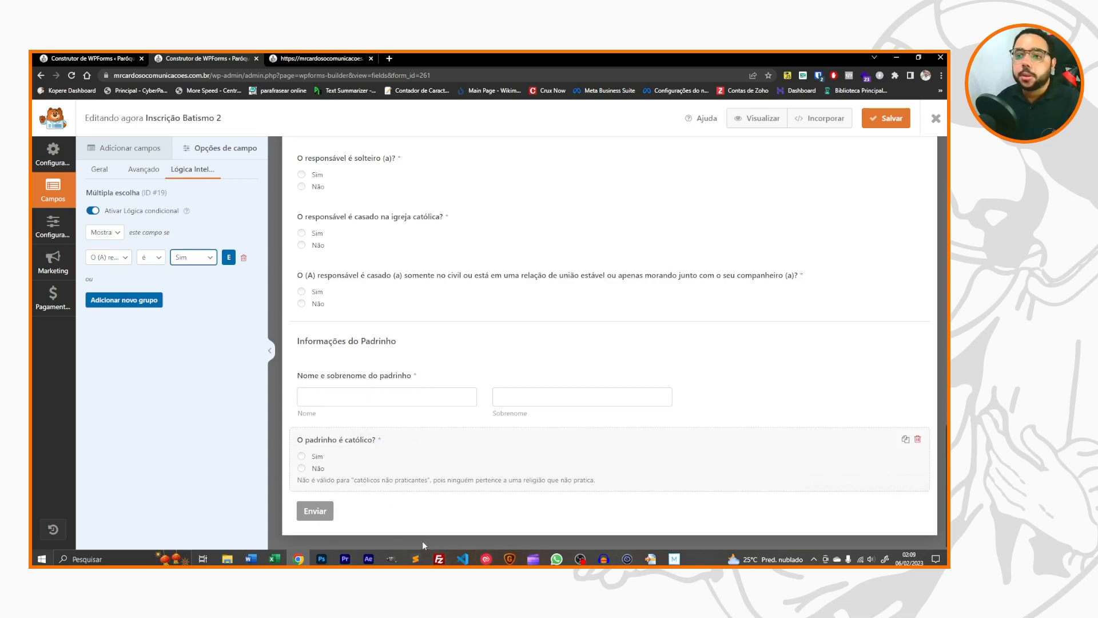
pyautogui.scroll(4, 388, 426)
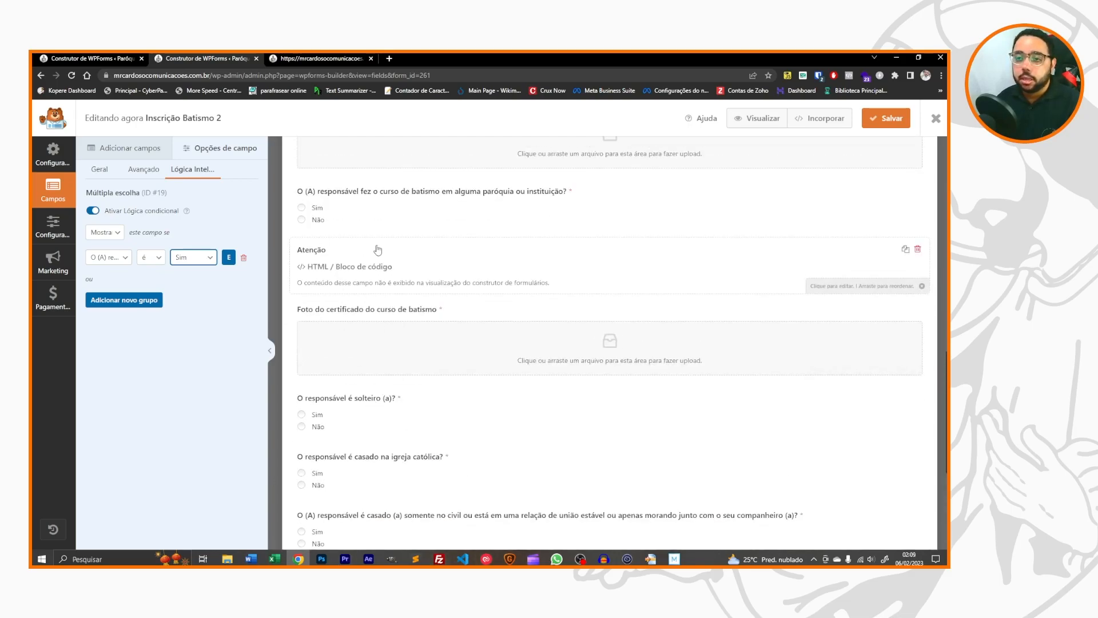
pyautogui.scroll(-4, 355, 259)
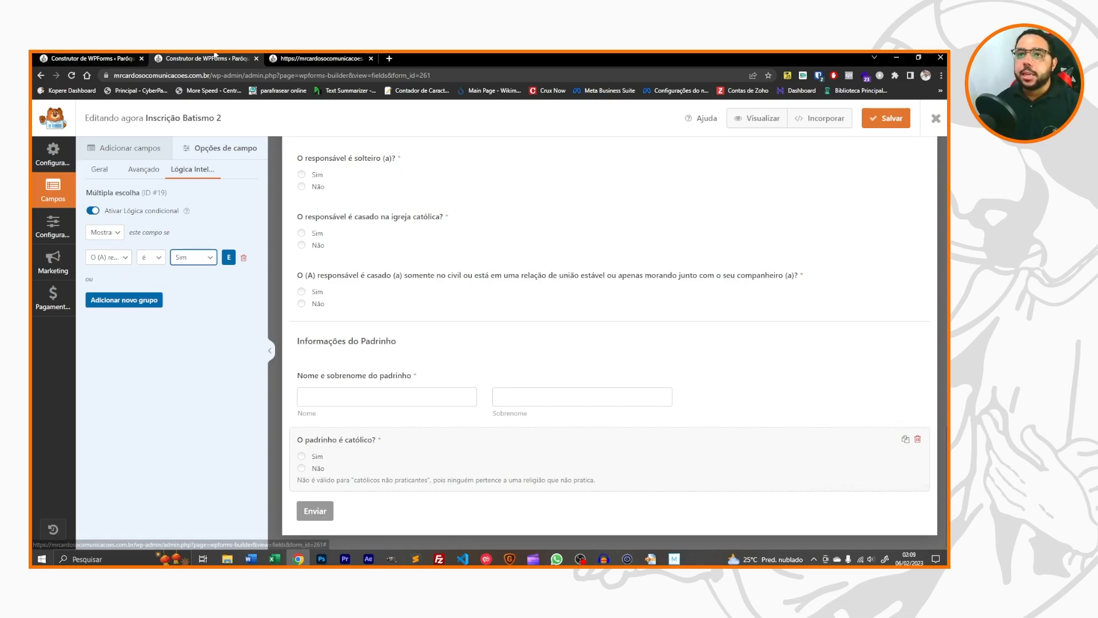
# Check the original form's Atenção block in the godfather section and add an HTML field below "O padrinho é católico?" in Inscrição Batismo 2.
pyautogui.click(121, 59)
pyautogui.click(116, 151)
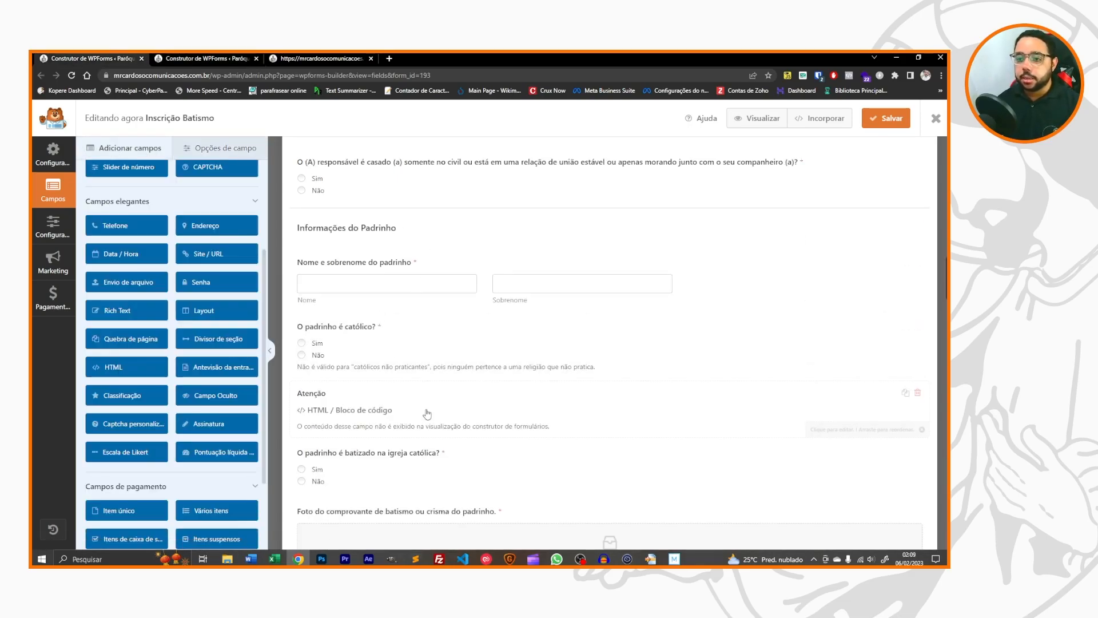
pyautogui.scroll(-3, 427, 413)
pyautogui.click(357, 272)
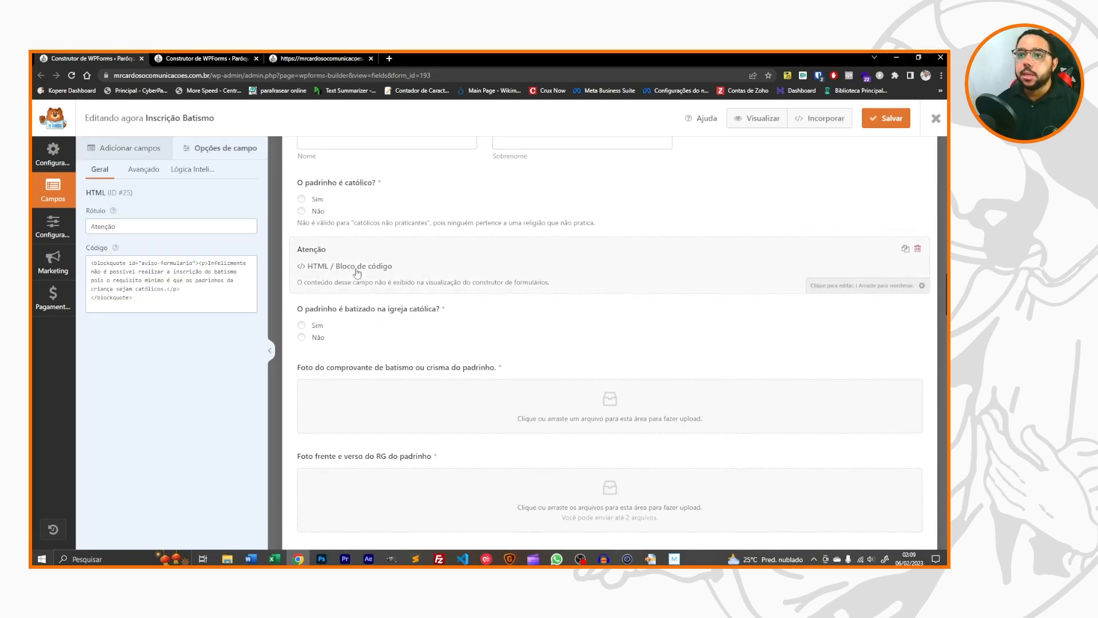
pyautogui.click(160, 58)
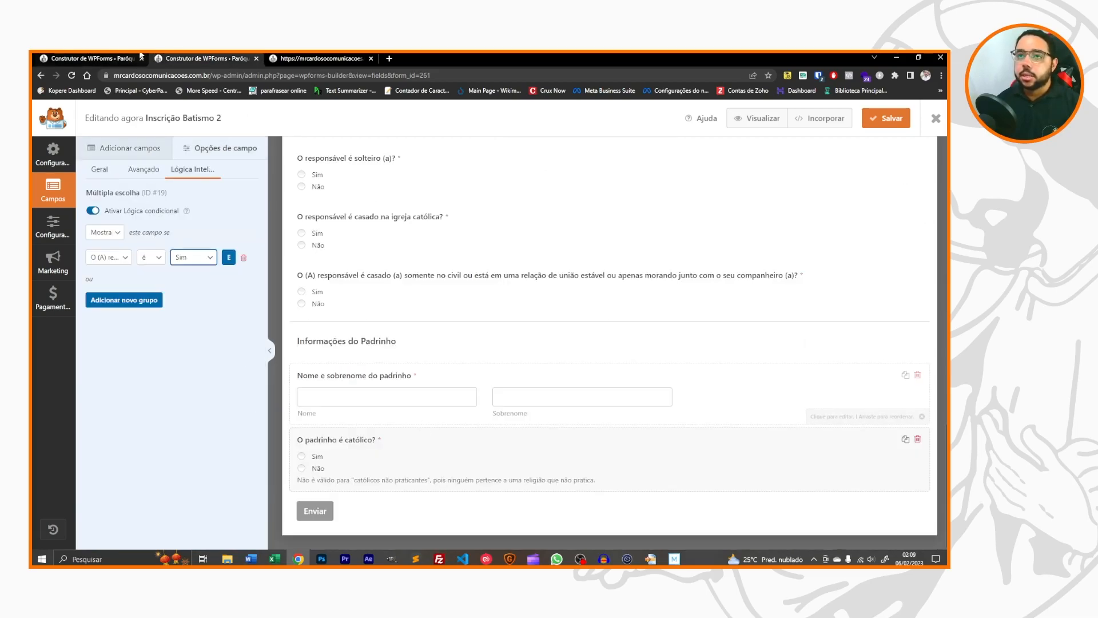
pyautogui.click(133, 148)
pyautogui.scroll(-5, 195, 205)
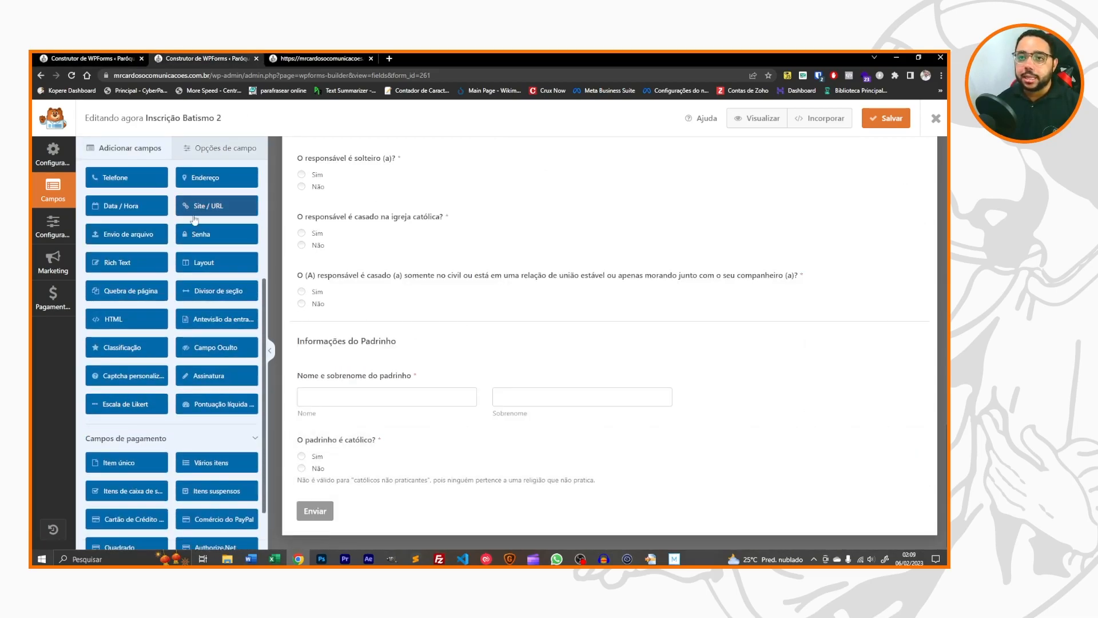
pyautogui.moveTo(162, 323); pyautogui.dragTo(397, 476)
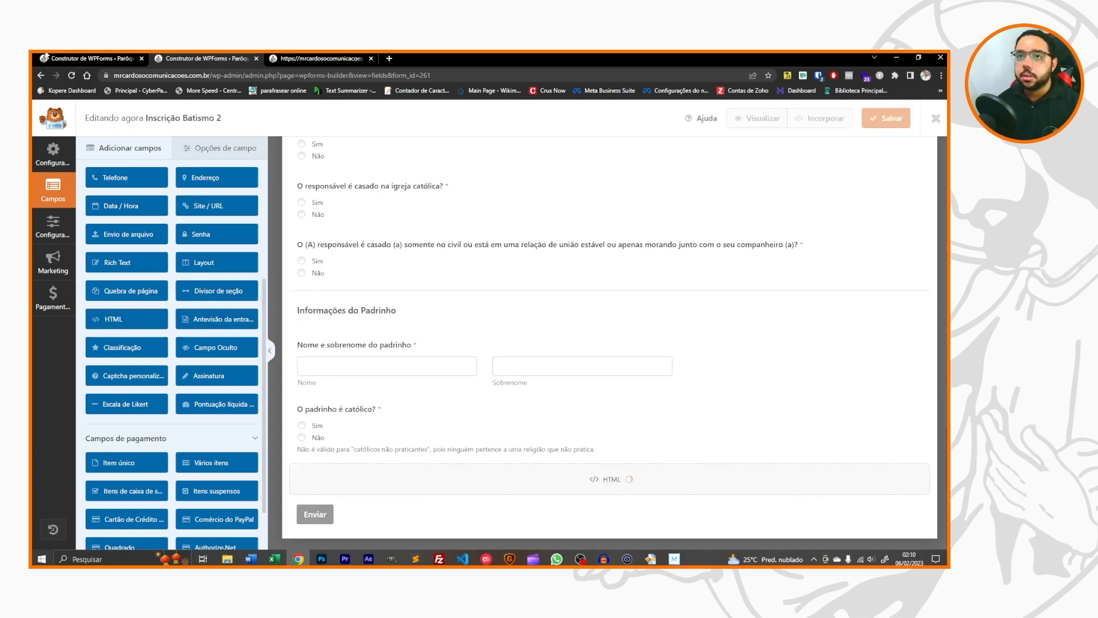
# Copy the HTML code from the original Atenção block into the new HTML field in Inscrição Batismo 2 and label it "Atenção".
pyautogui.click(109, 58)
pyautogui.click(154, 305)
pyautogui.hotkey('ctrl', 'a')
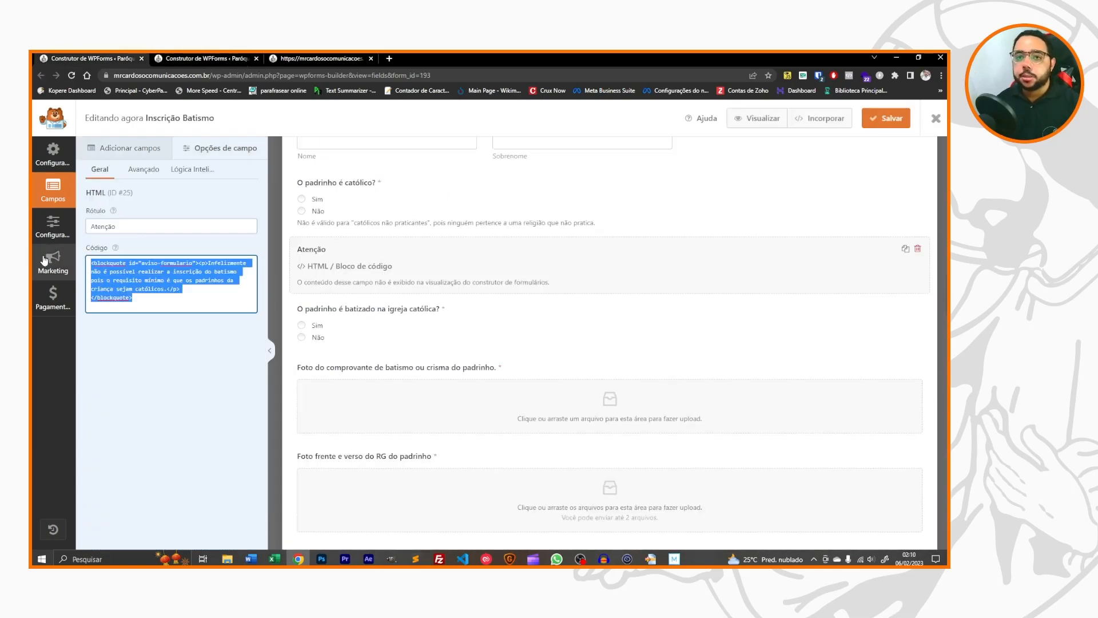
pyautogui.click(203, 58)
pyautogui.click(456, 469)
pyautogui.click(205, 252)
pyautogui.hotkey('ctrl', 'v')
pyautogui.click(171, 225)
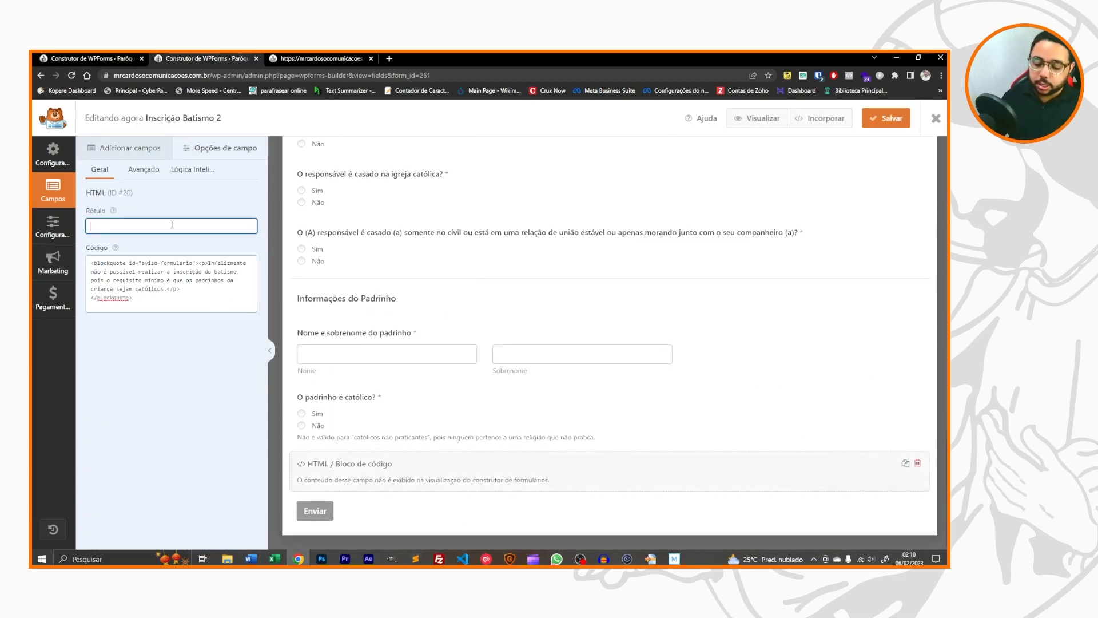
pyautogui.write('Atenção')
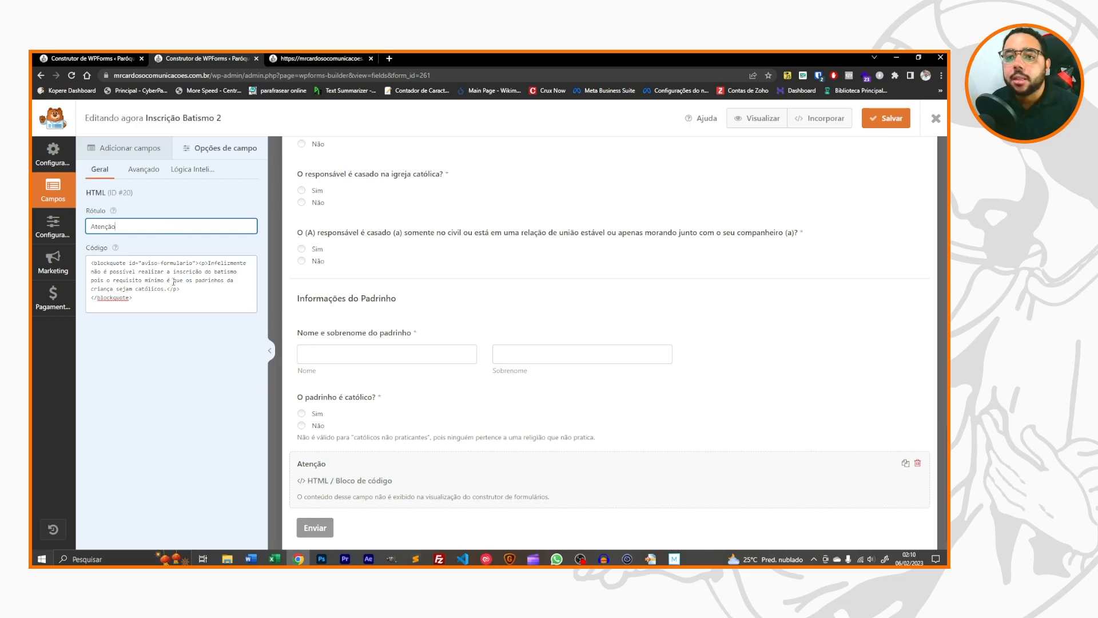
# Set the new Atenção block to show if "O padrinho é católico?" is Não.
pyautogui.moveTo(174, 282); pyautogui.dragTo(166, 290)
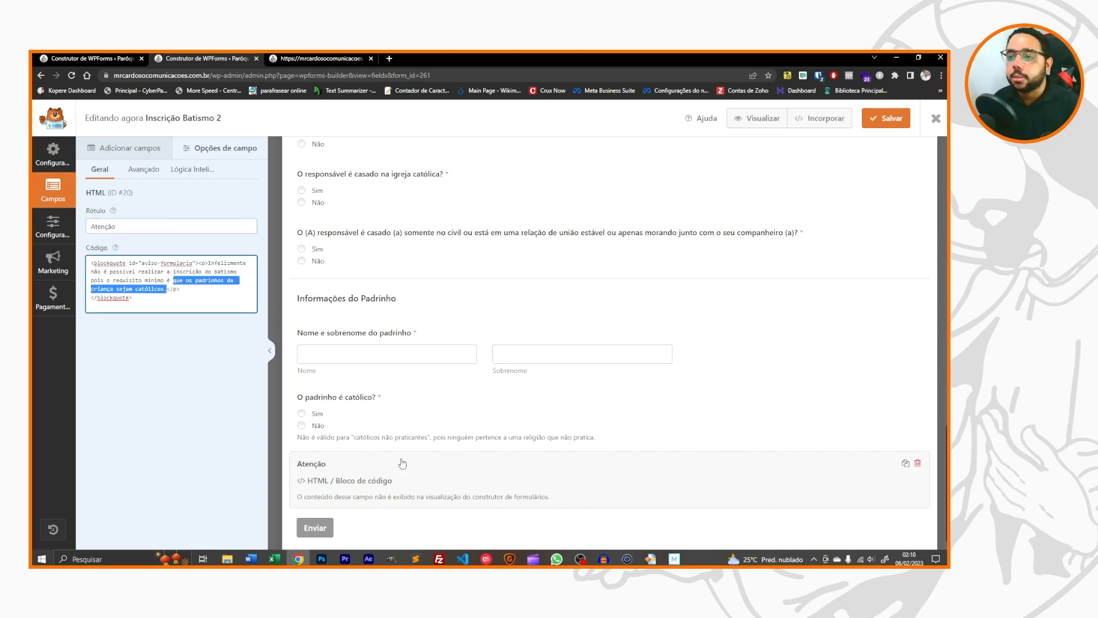
pyautogui.scroll(3, 395, 452)
pyautogui.scroll(-3, 409, 405)
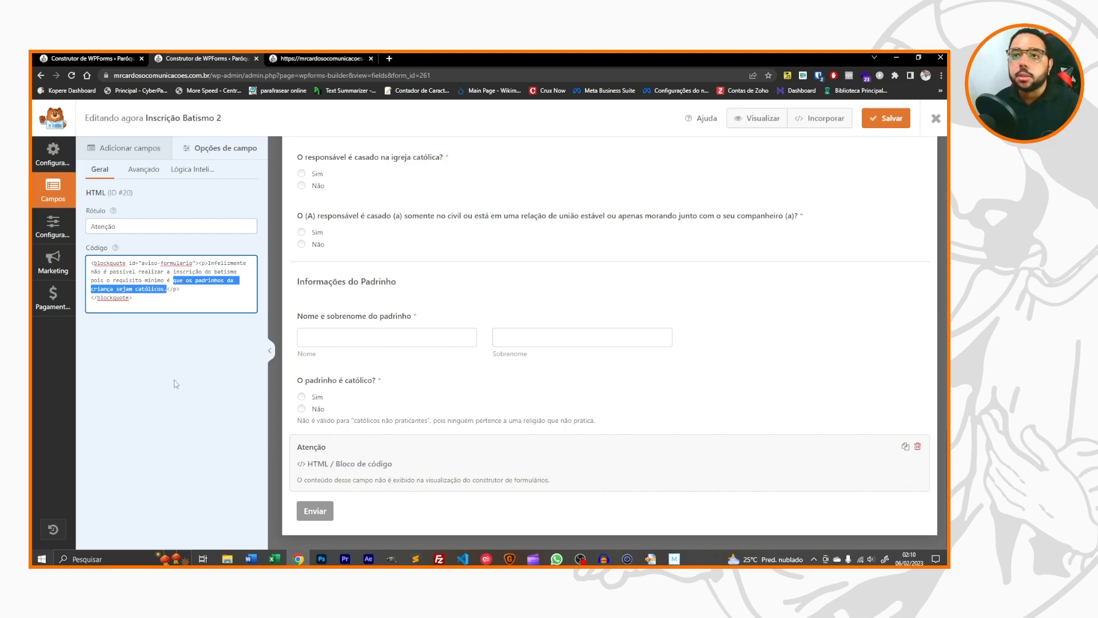
pyautogui.click(183, 169)
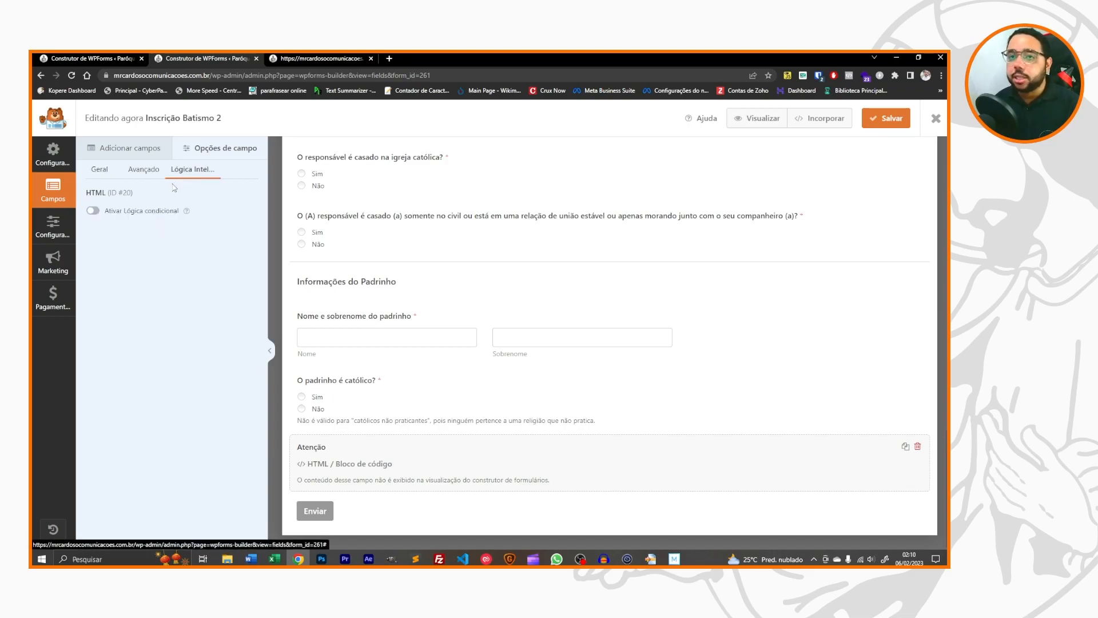
pyautogui.click(93, 211)
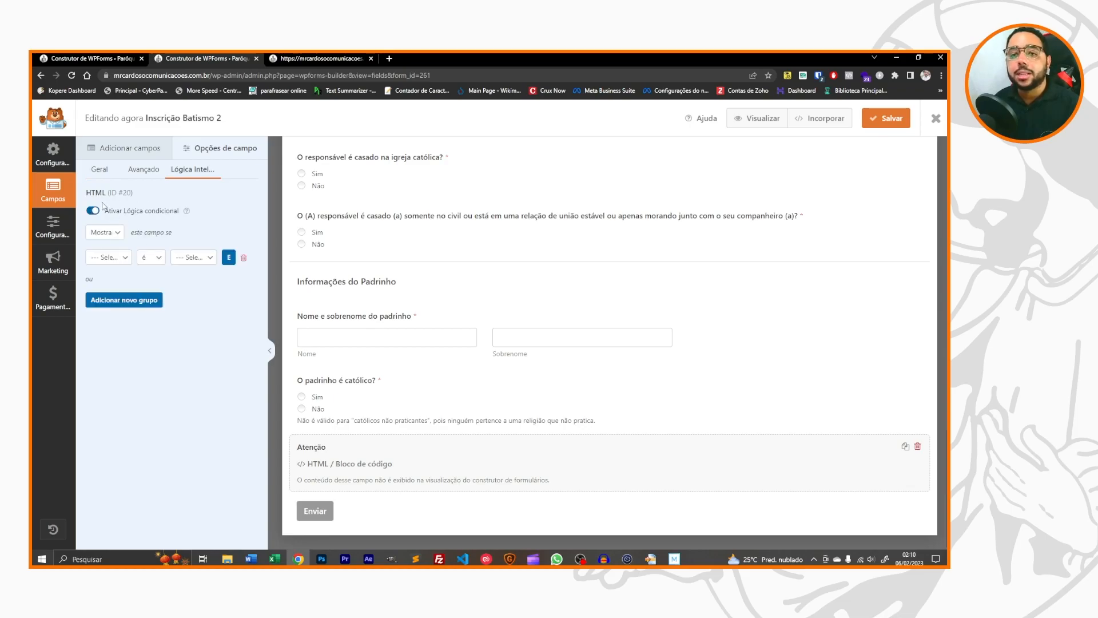
pyautogui.click(108, 258)
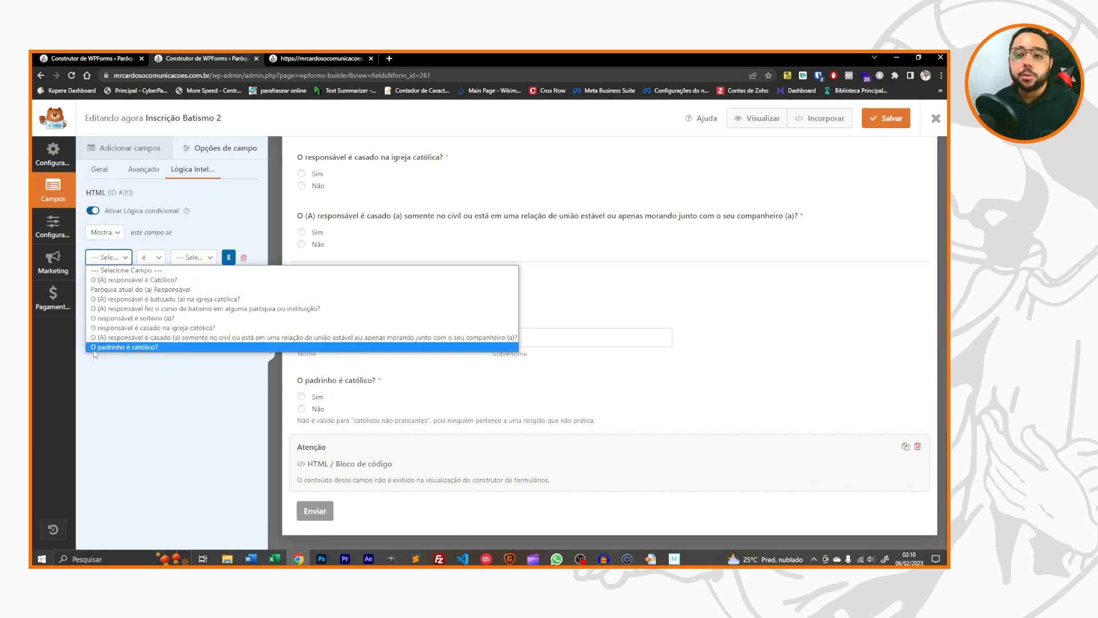
pyautogui.click(113, 348)
pyautogui.click(201, 259)
pyautogui.click(195, 287)
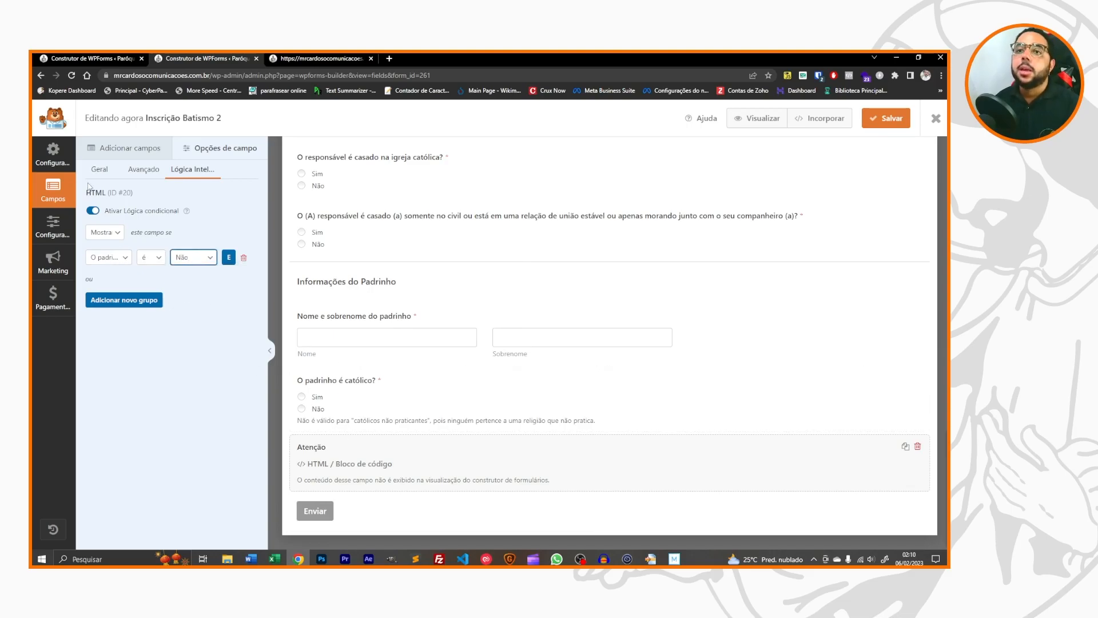
# Add a file upload field to Inscrição Batismo 2 with the label "Foto do comprovante de batismo ou crisma do padrinho." copied from the original form.
pyautogui.click(133, 148)
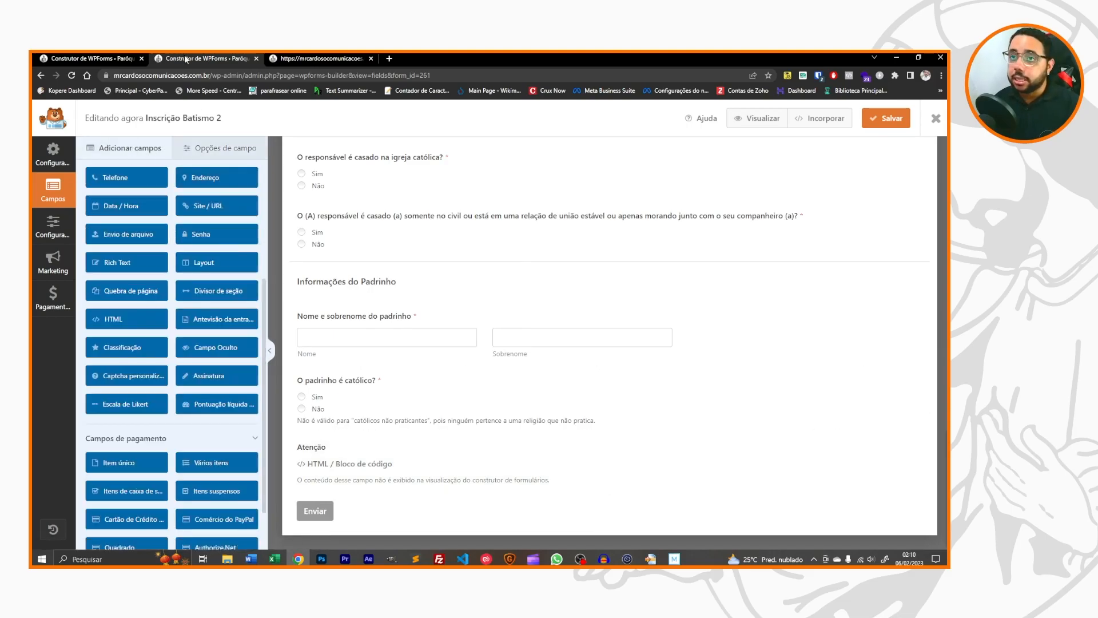
pyautogui.click(137, 58)
pyautogui.scroll(-1, 454, 319)
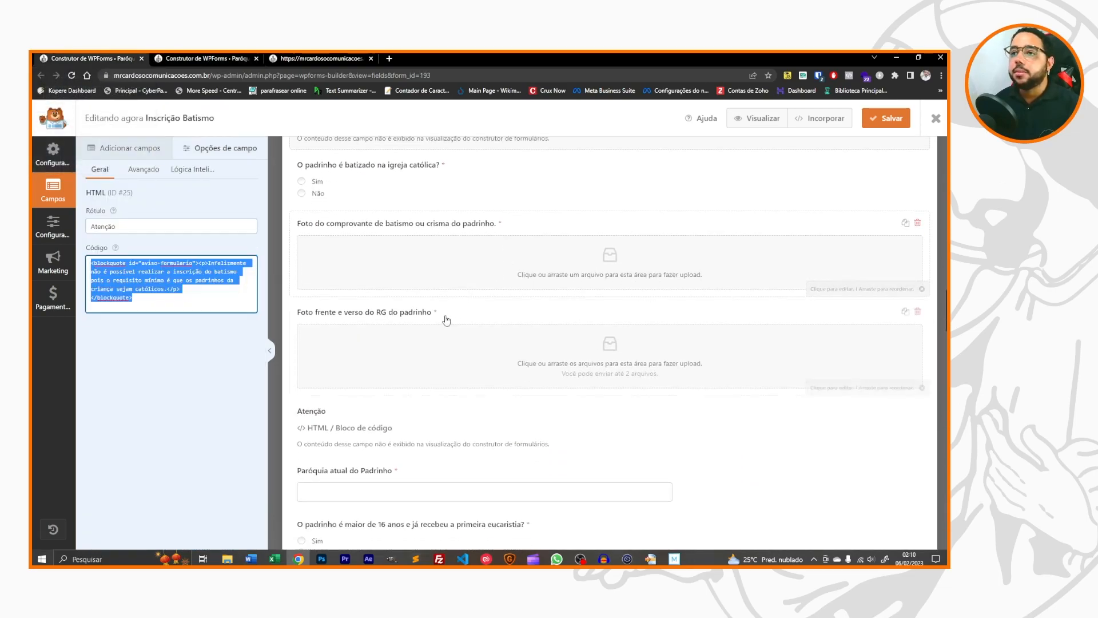
pyautogui.click(340, 225)
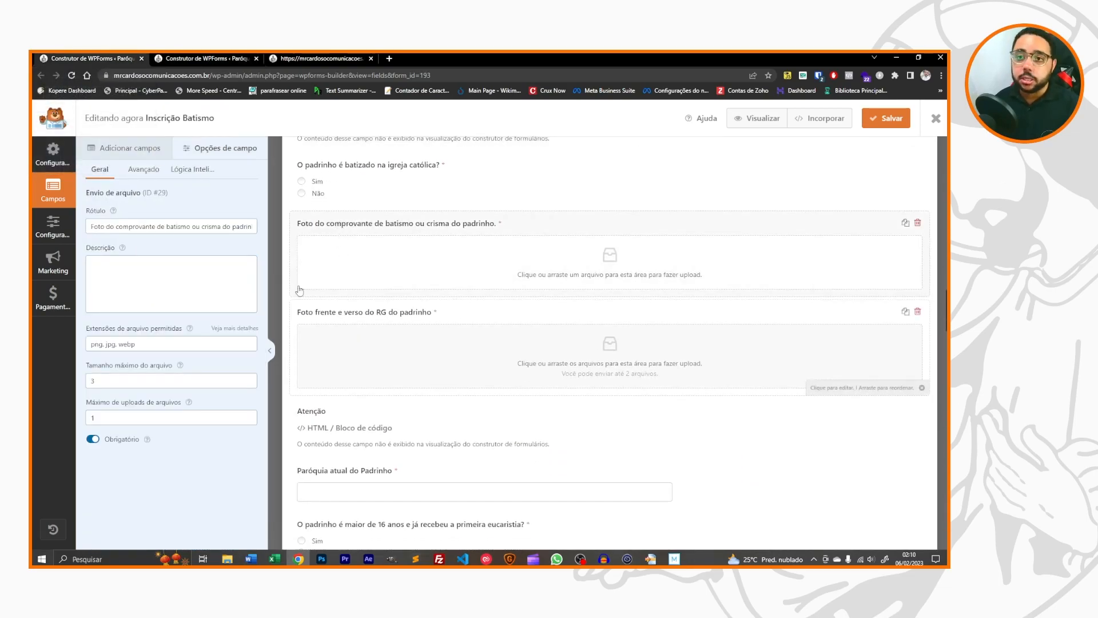
pyautogui.tripleClick(218, 226)
pyautogui.hotkey('ctrl', 'c')
pyautogui.hotkey('ctrl', 'Tab')
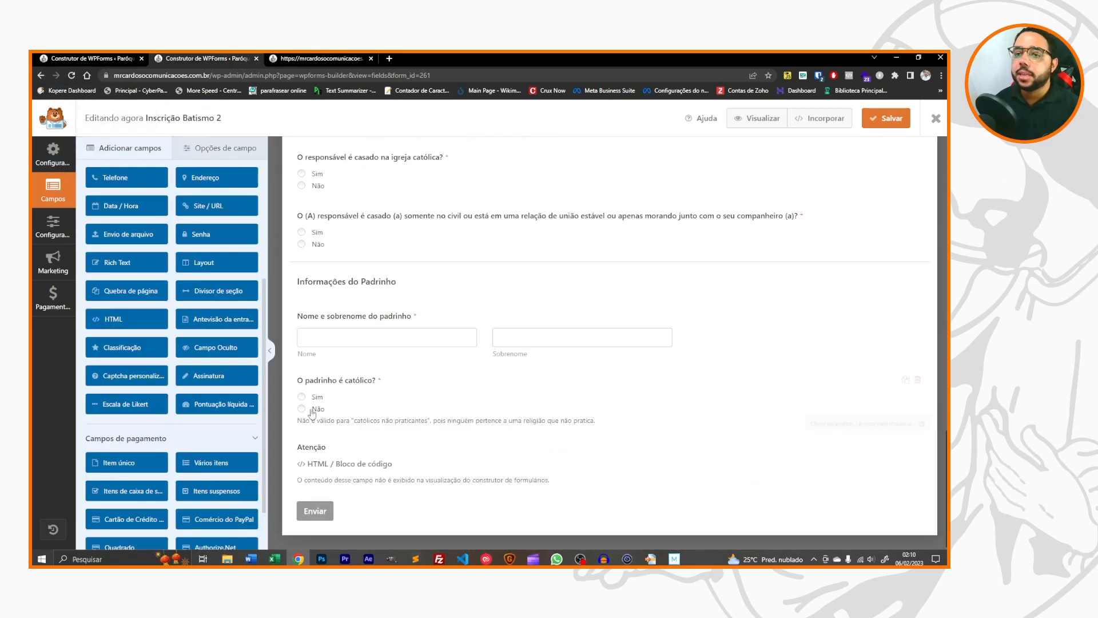
pyautogui.click(108, 235)
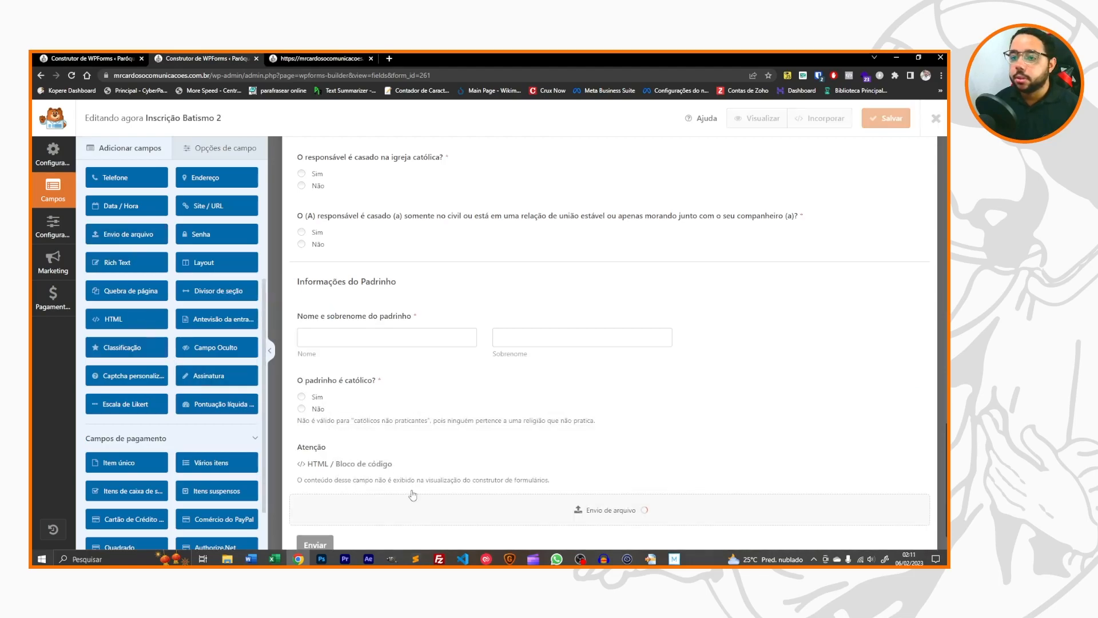
pyautogui.tripleClick(166, 226)
pyautogui.hotkey('ctrl', 'v')
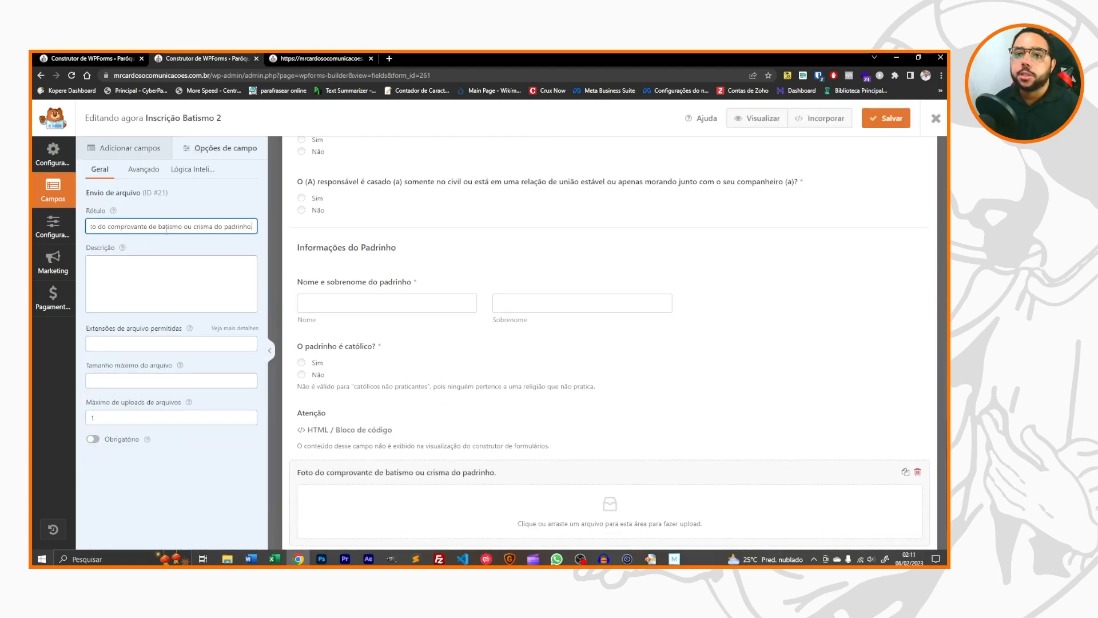
# Make the godfather's baptism proof upload required, with maximum file size 3 and allowed extensions "jpg, png e webp".
pyautogui.click(92, 439)
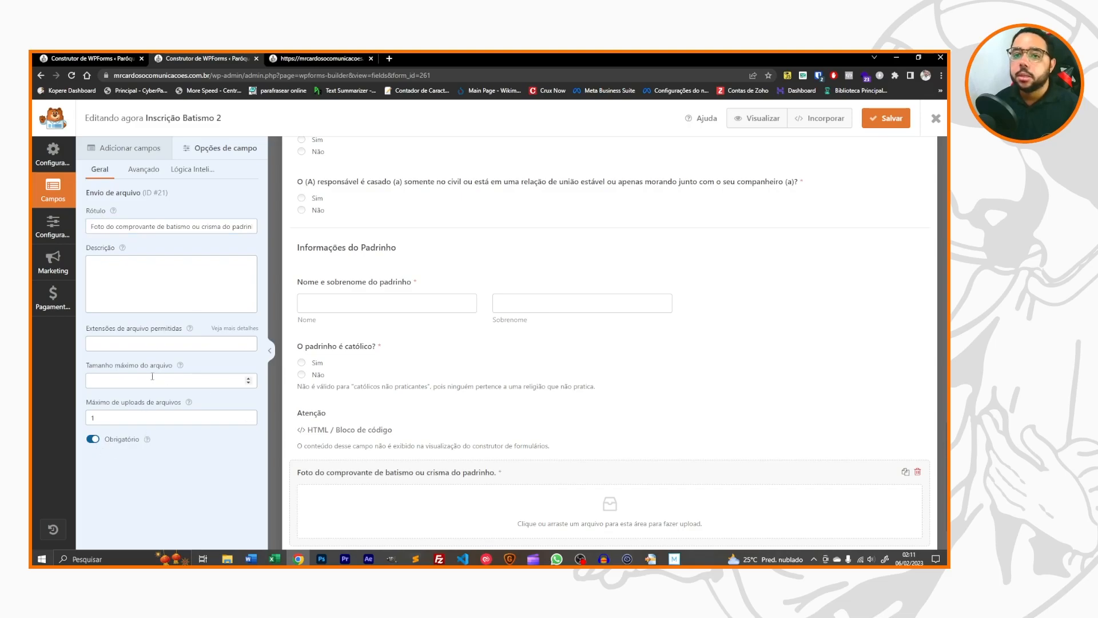
pyautogui.click(252, 382)
pyautogui.write('2')
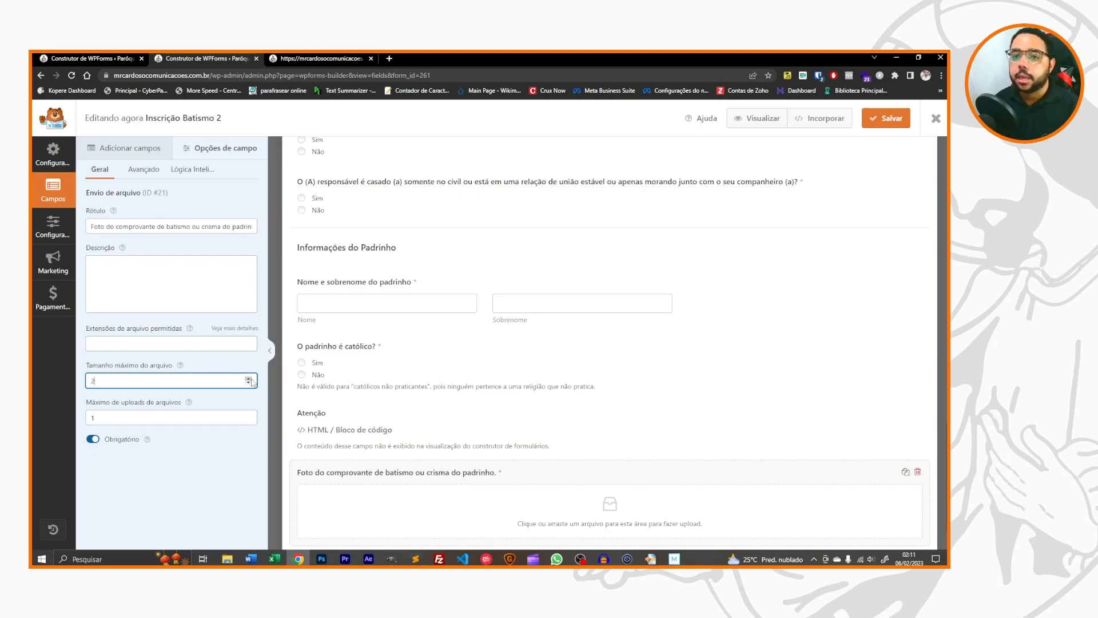
pyautogui.click(202, 343)
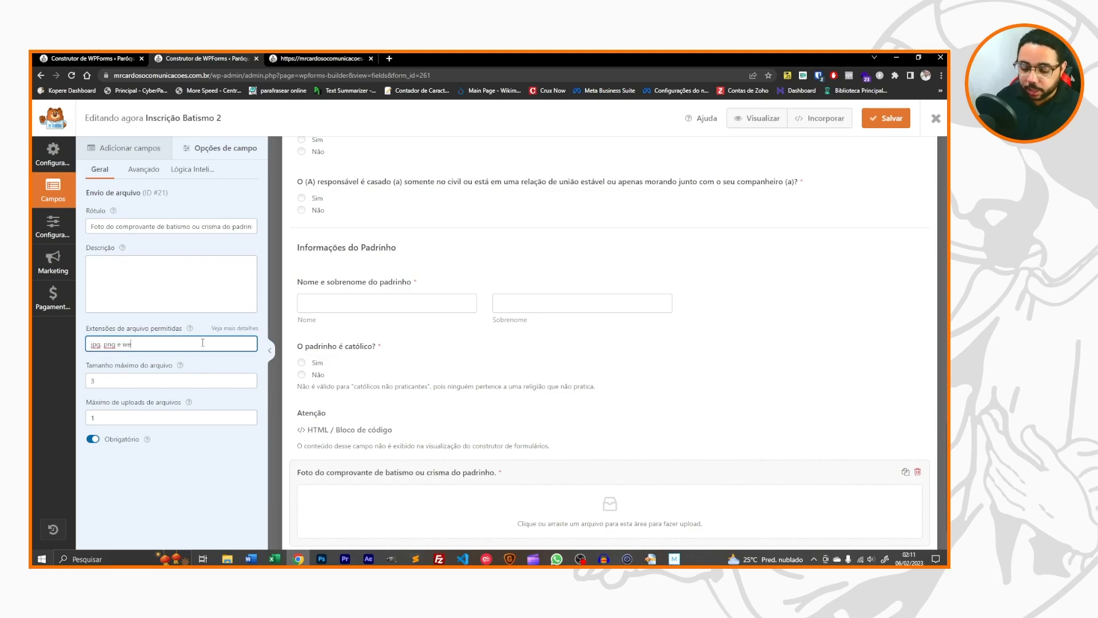
# Examine the allowed extensions, maximum file size and upload limits of the responsável's existing photo upload fields.
pyautogui.scroll(-1, 509, 296)
pyautogui.scroll(6, 509, 296)
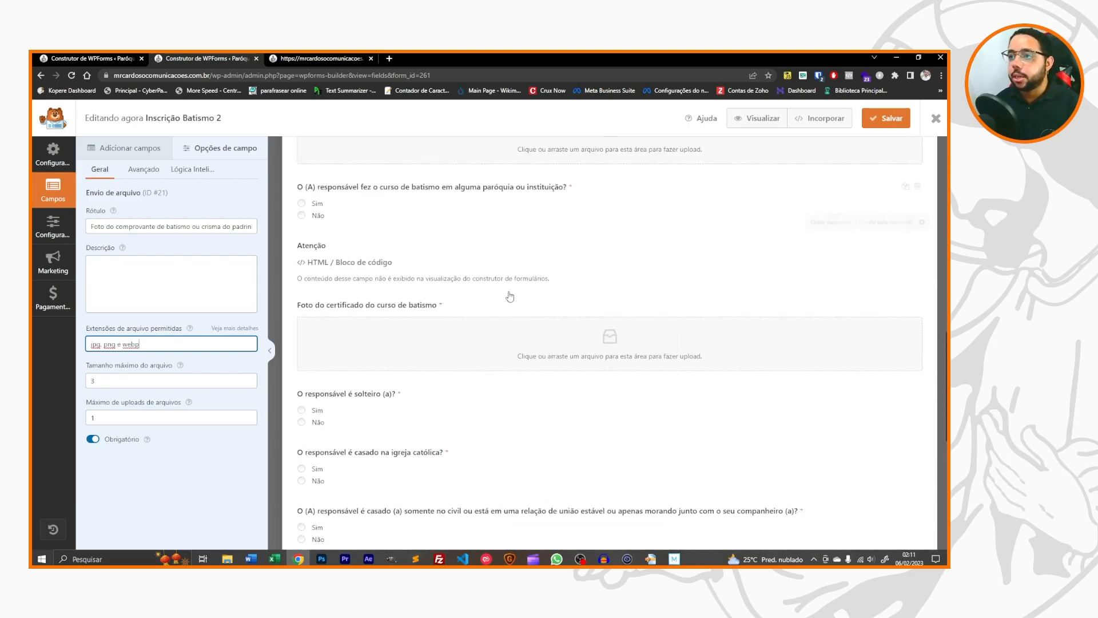
pyautogui.click(416, 304)
pyautogui.click(143, 169)
pyautogui.click(99, 170)
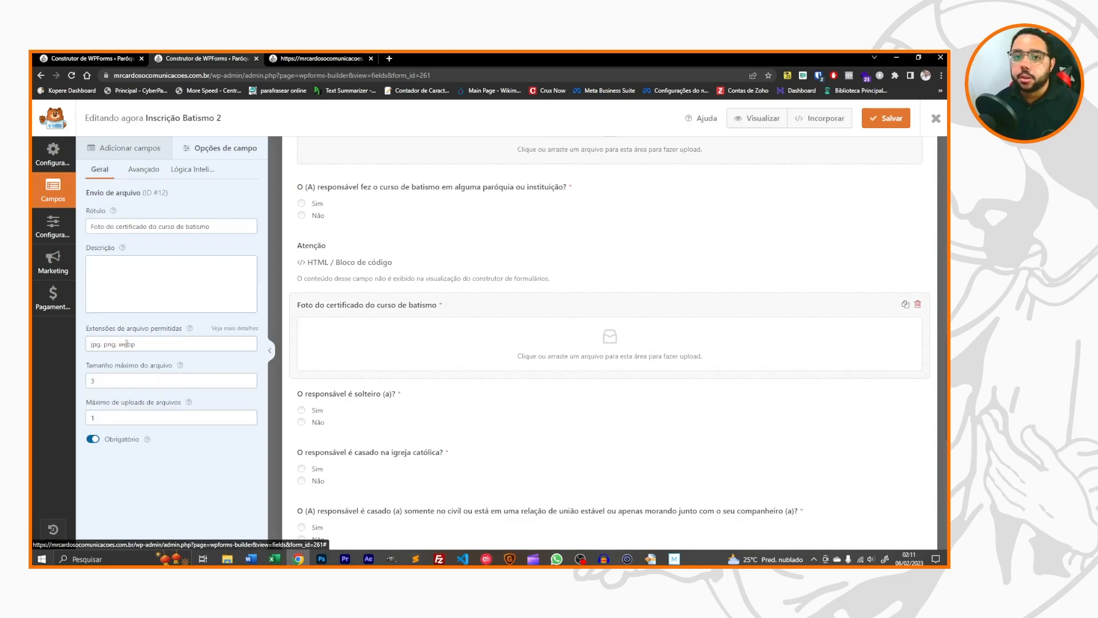
pyautogui.scroll(3, 442, 316)
pyautogui.click(442, 316)
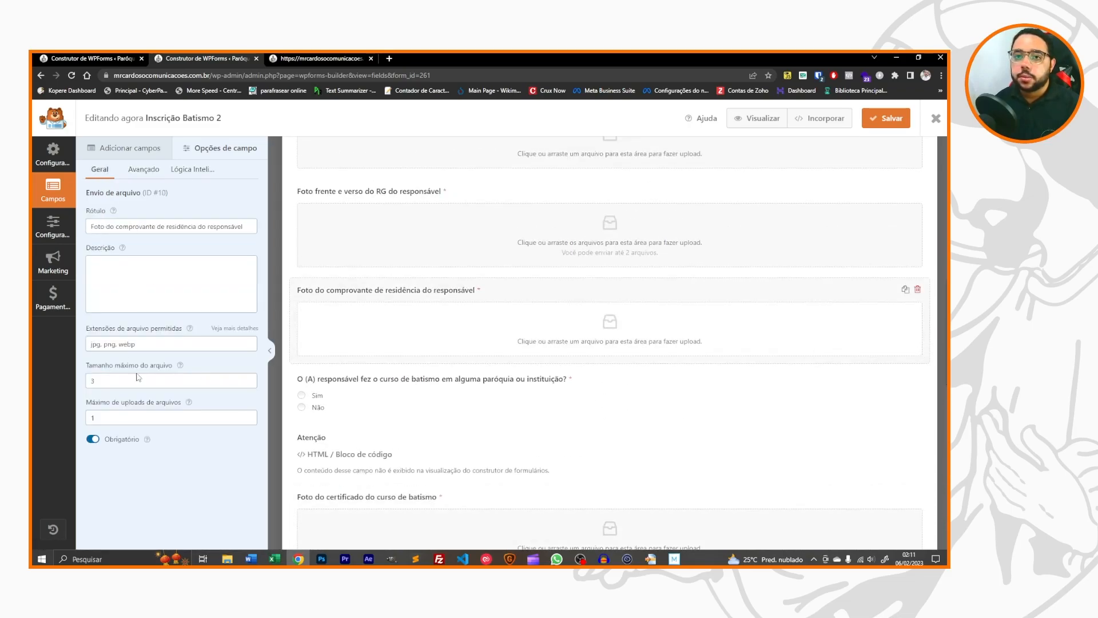
pyautogui.scroll(3, 454, 350)
pyautogui.click(453, 351)
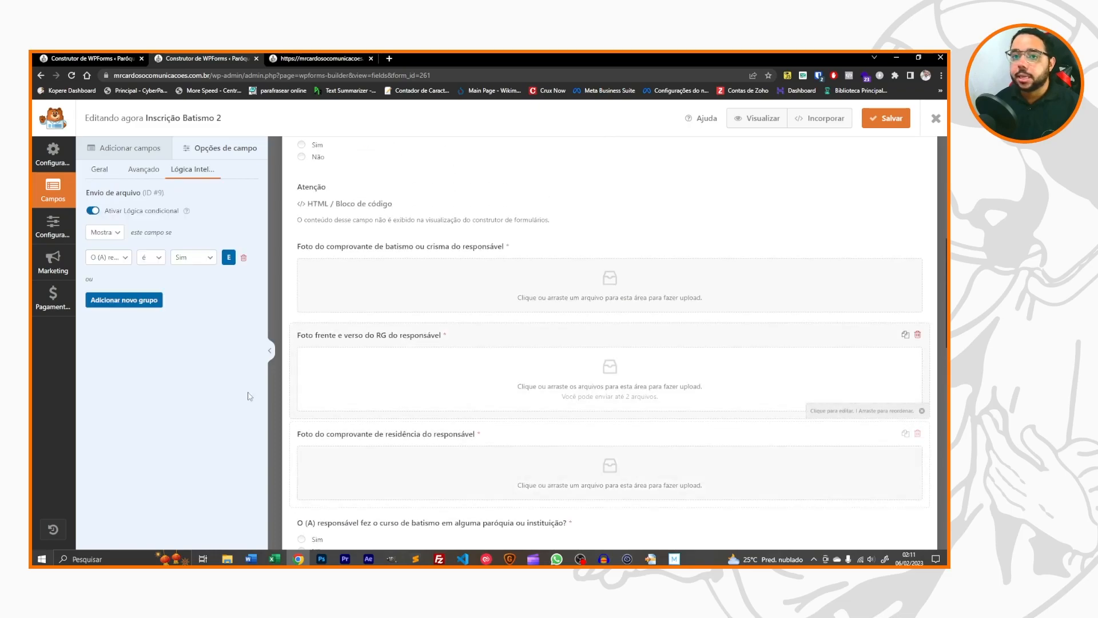
pyautogui.click(144, 169)
pyautogui.click(98, 169)
pyautogui.scroll(5, 466, 393)
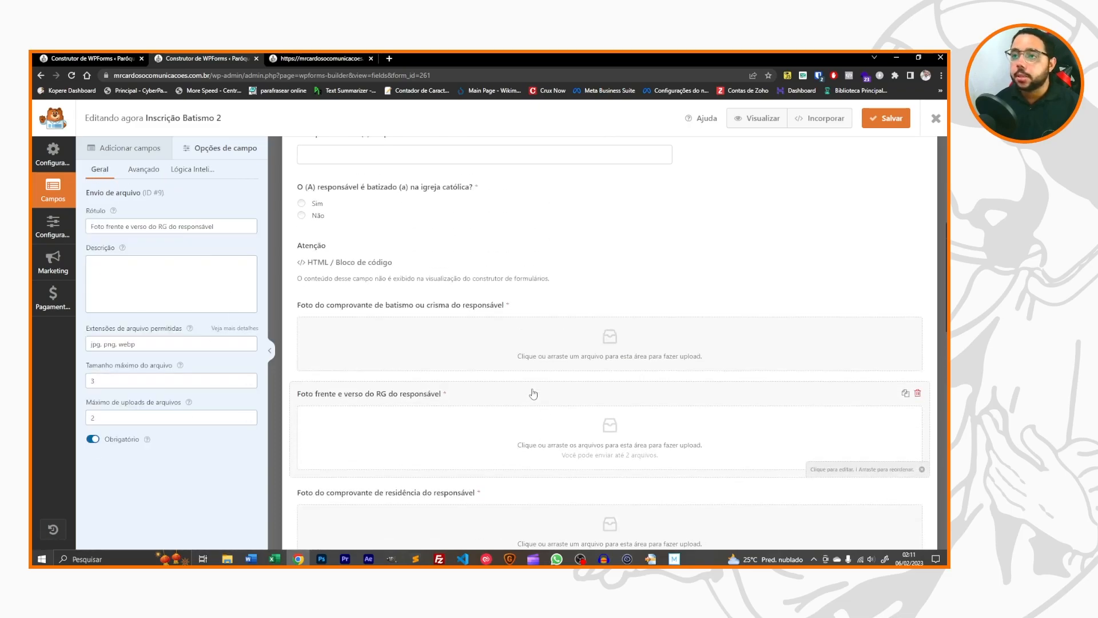
pyautogui.scroll(-5, 435, 411)
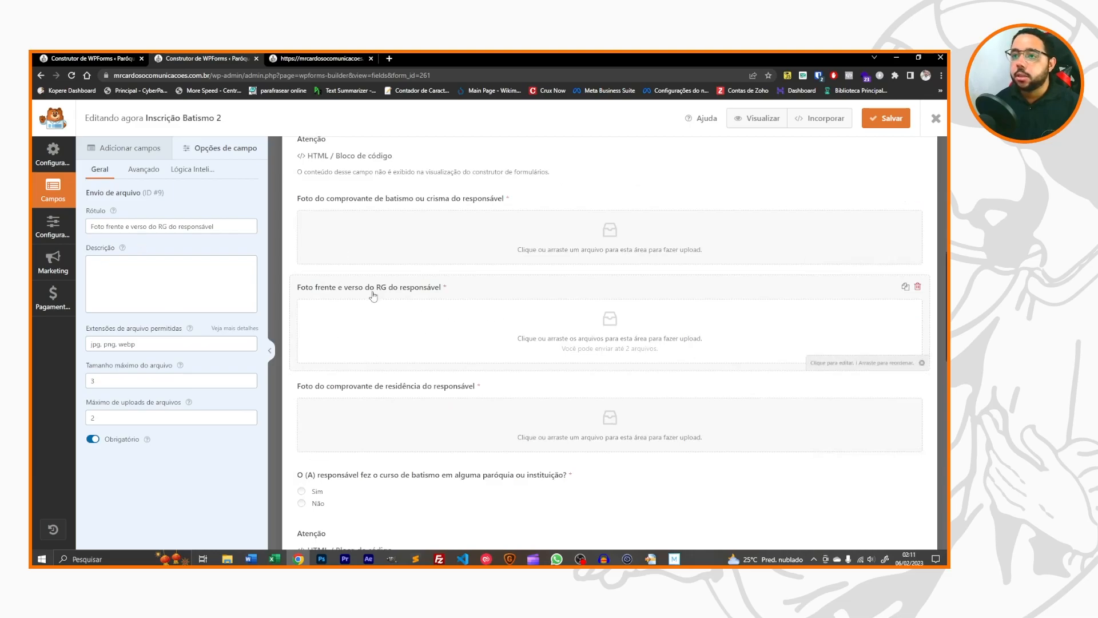
pyautogui.click(373, 392)
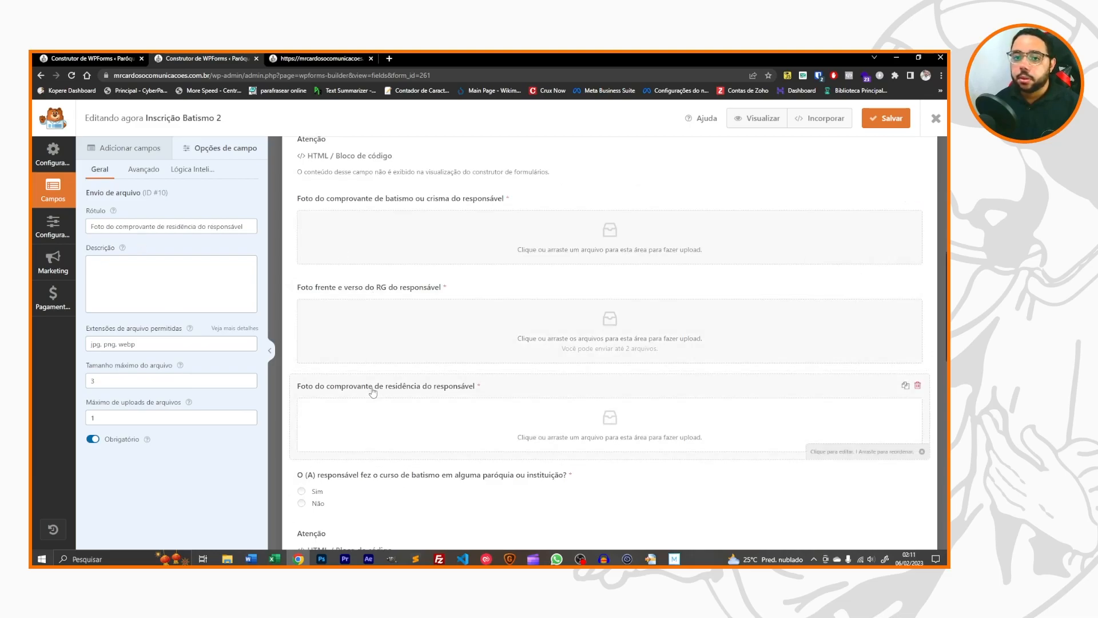
pyautogui.click(375, 339)
pyautogui.scroll(2, 394, 433)
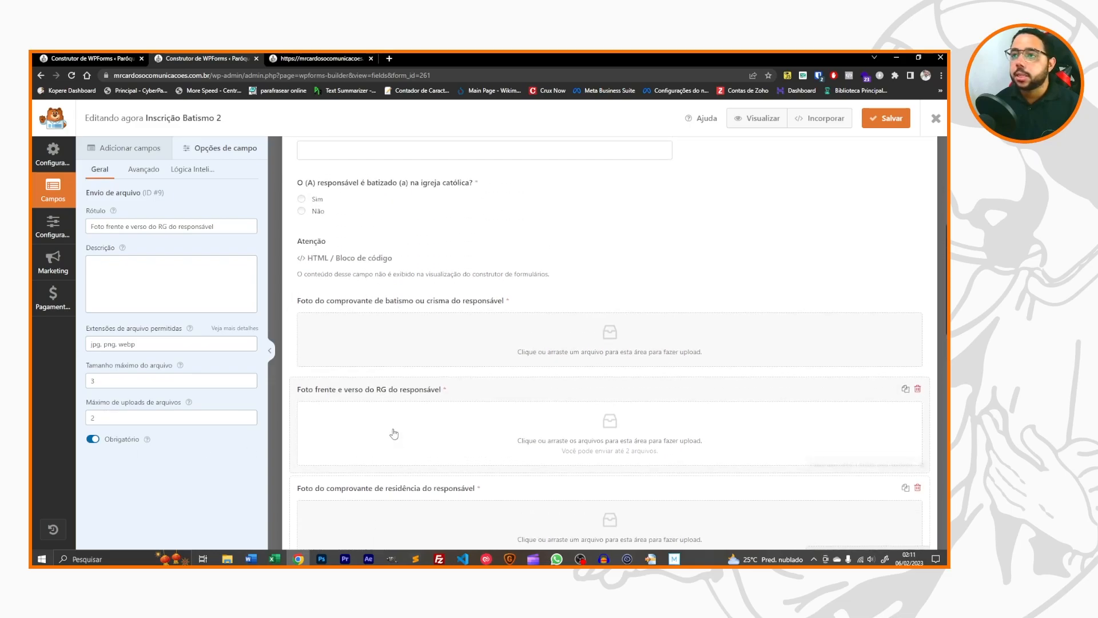
pyautogui.scroll(-10, 394, 434)
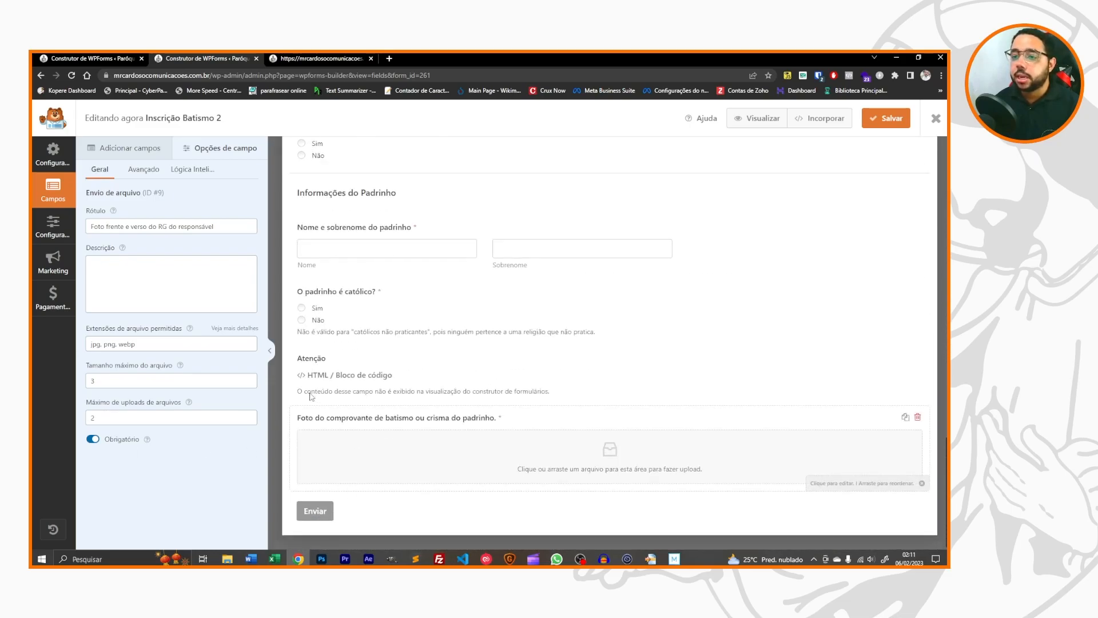
# Enable conditional logic on the godfather's baptism proof upload and base its rule on "O padrinho é católico?".
pyautogui.click(373, 426)
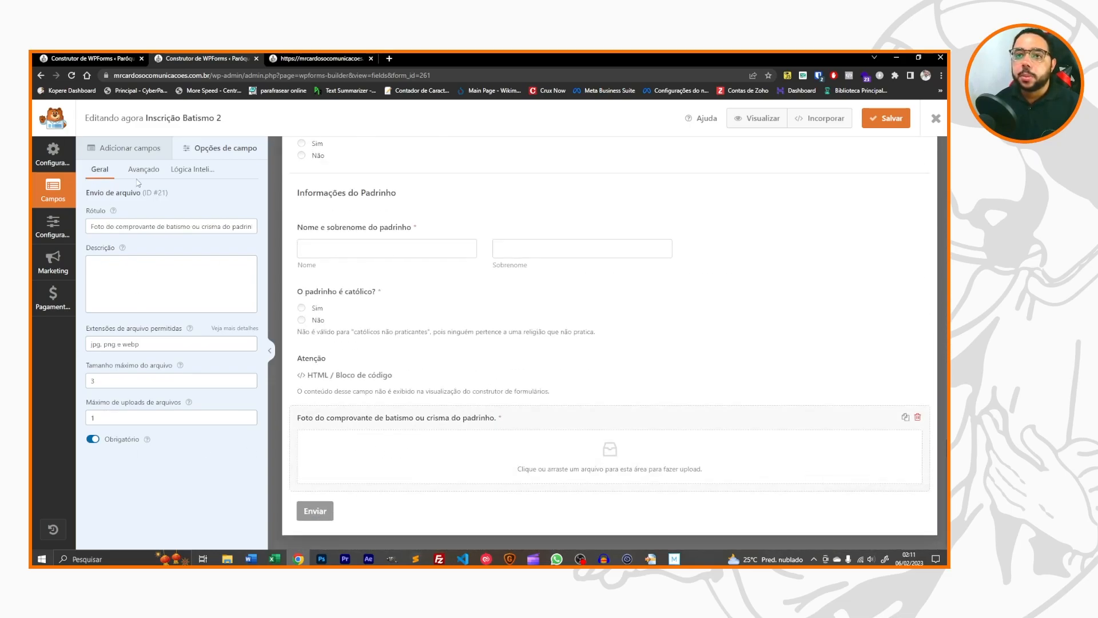
pyautogui.click(195, 169)
pyautogui.click(92, 212)
pyautogui.click(108, 258)
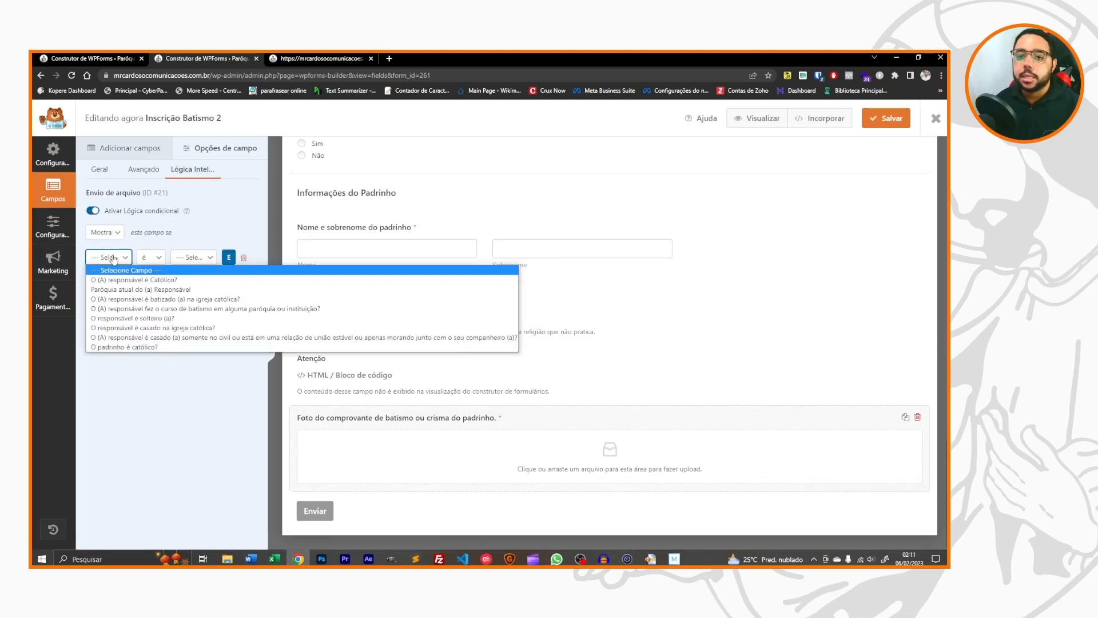
pyautogui.click(153, 348)
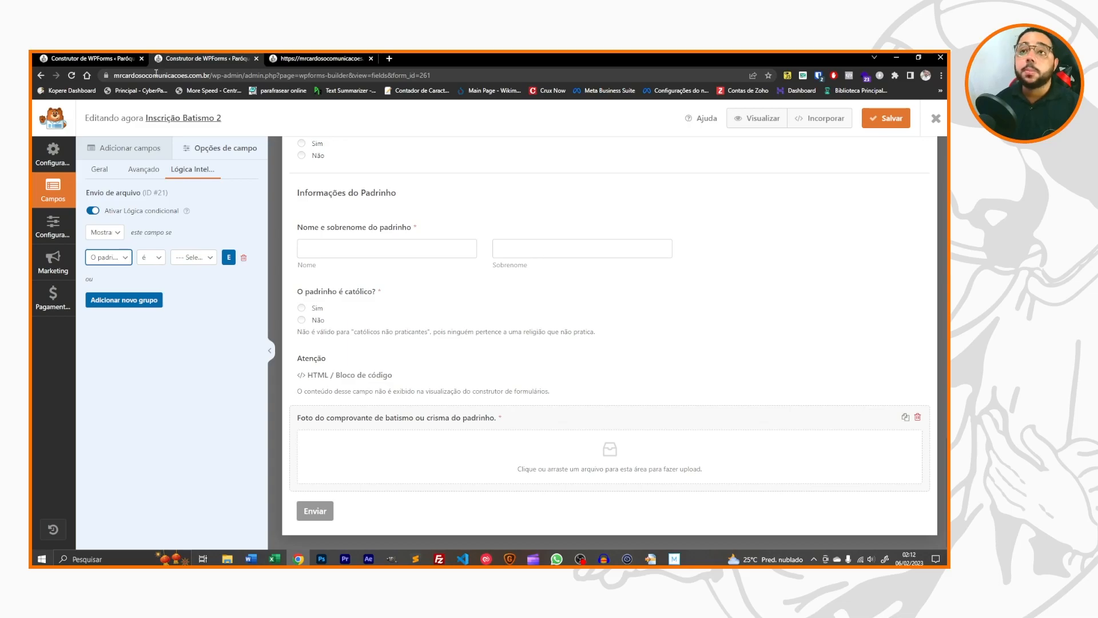
# In the original Inscrição Batismo form, move the second Atenção block of the godfather section directly below "O padrinho é batizado na igreja católica?".
pyautogui.click(91, 58)
pyautogui.scroll(3, 481, 426)
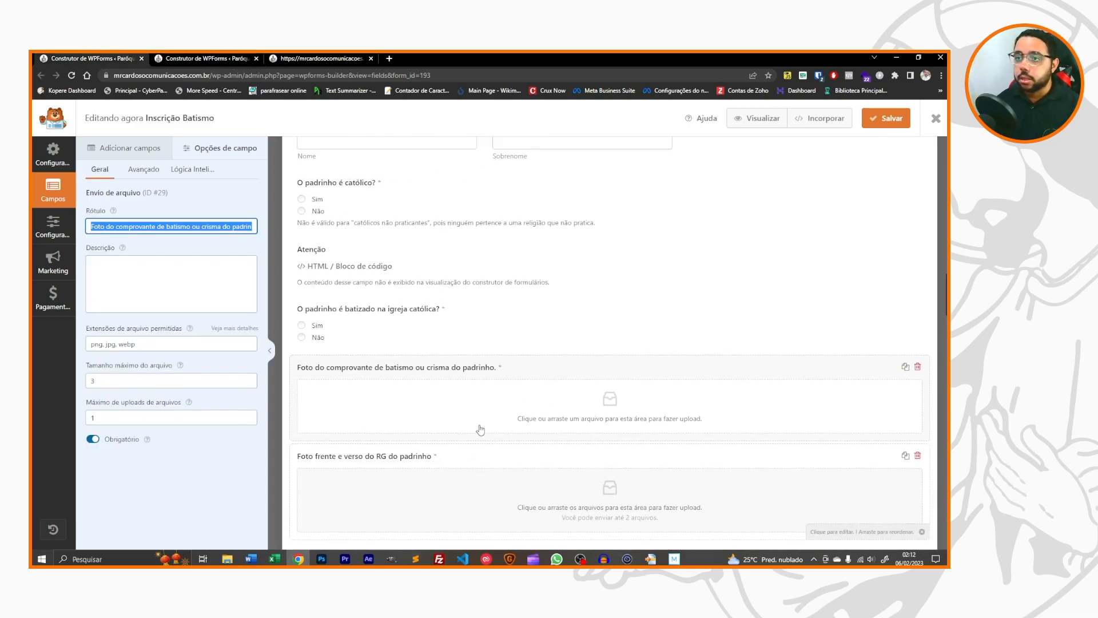
pyautogui.click(368, 326)
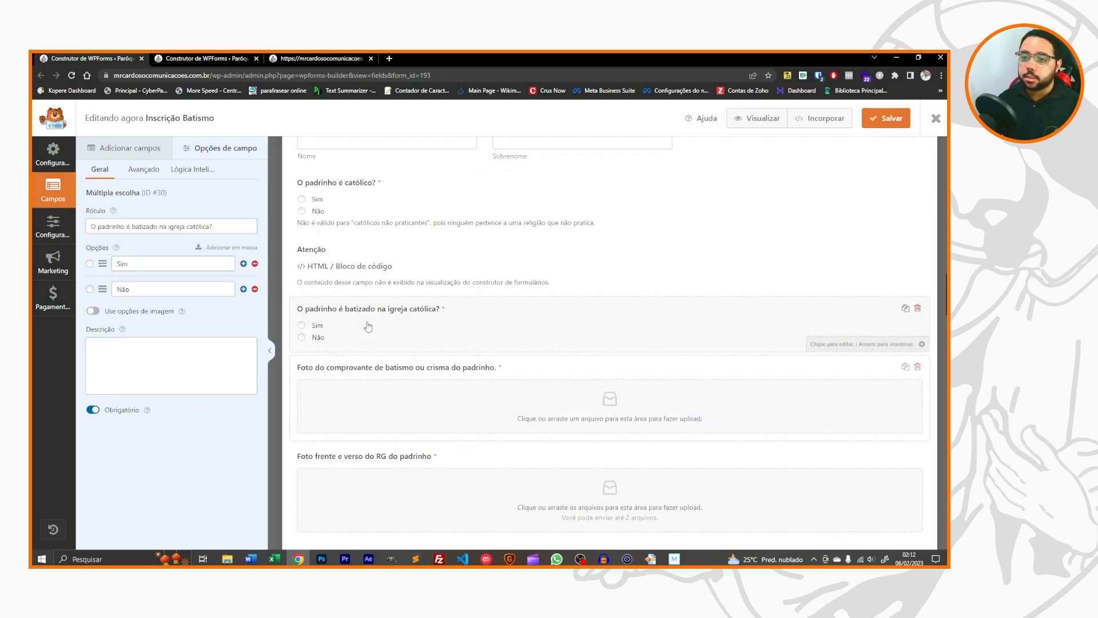
pyautogui.scroll(-3, 363, 400)
pyautogui.moveTo(339, 481); pyautogui.dragTo(342, 277)
pyautogui.scroll(2, 374, 378)
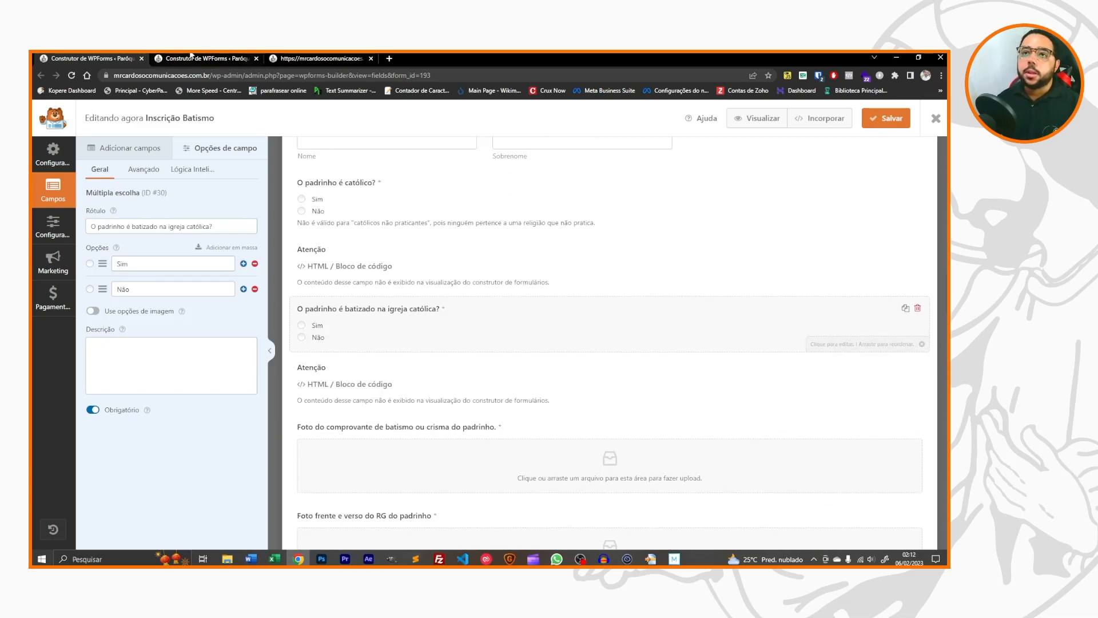
# In Inscrição Batismo 2, disable conditional logic on the godfather's baptism proof upload and accept removing its rules.
pyautogui.click(186, 57)
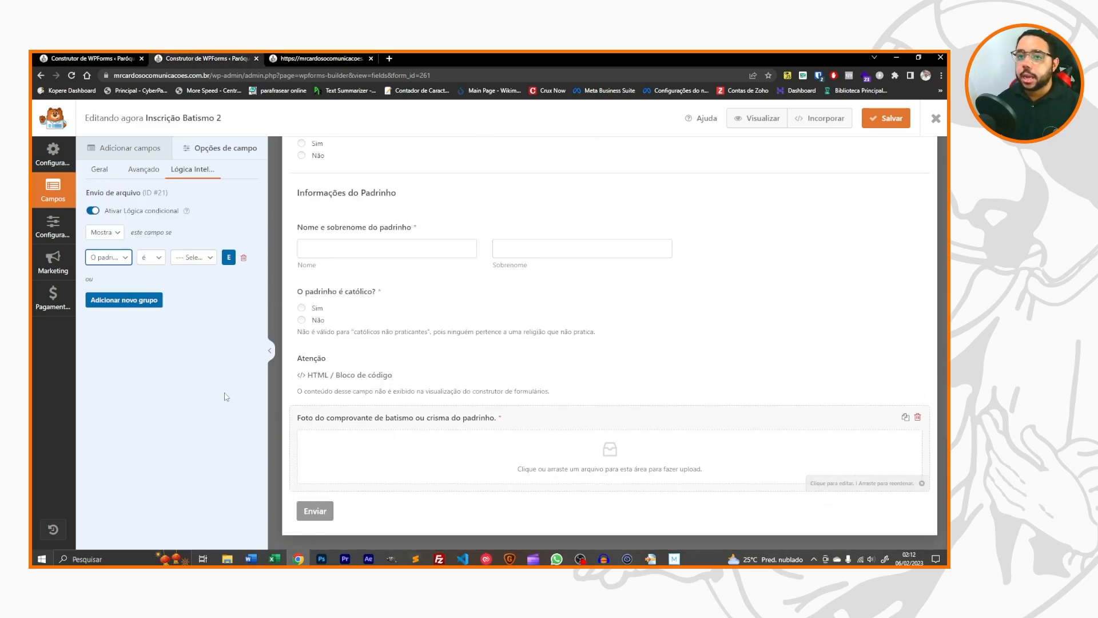
pyautogui.click(94, 211)
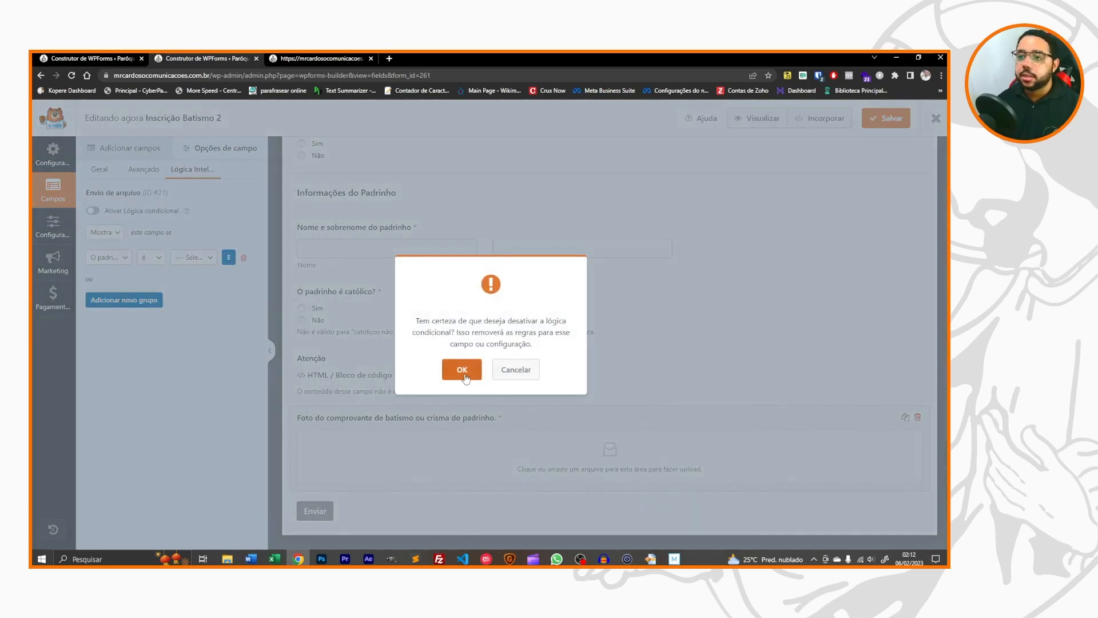
pyautogui.click(462, 372)
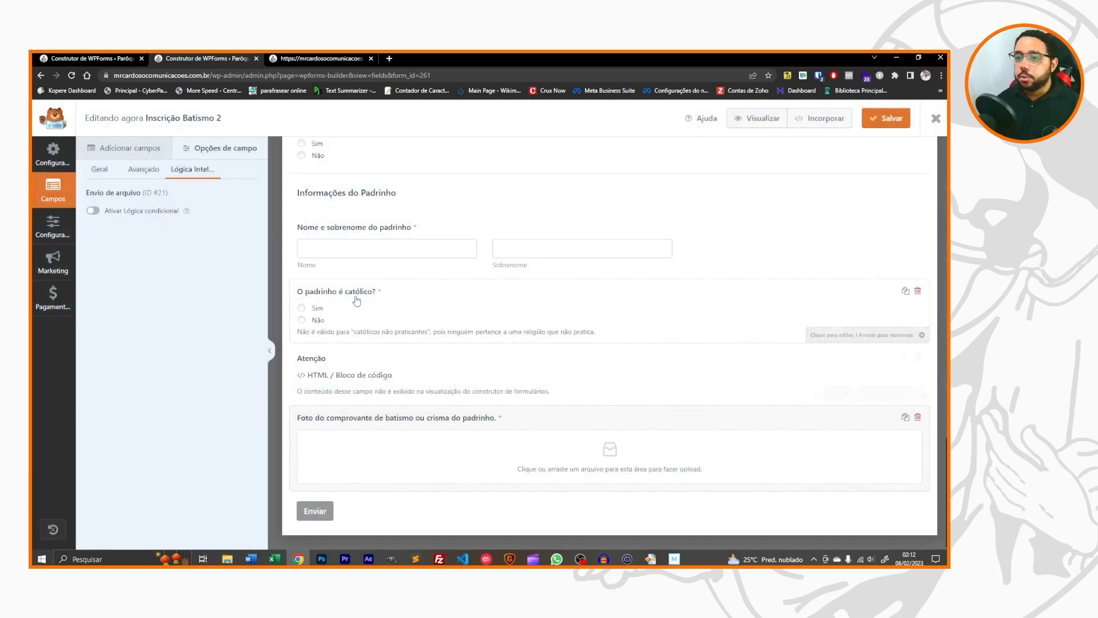
# Duplicate "O padrinho é católico?" and place the copy between the Atenção block and the baptism proof upload.
pyautogui.click(840, 318)
pyautogui.click(905, 291)
pyautogui.click(456, 363)
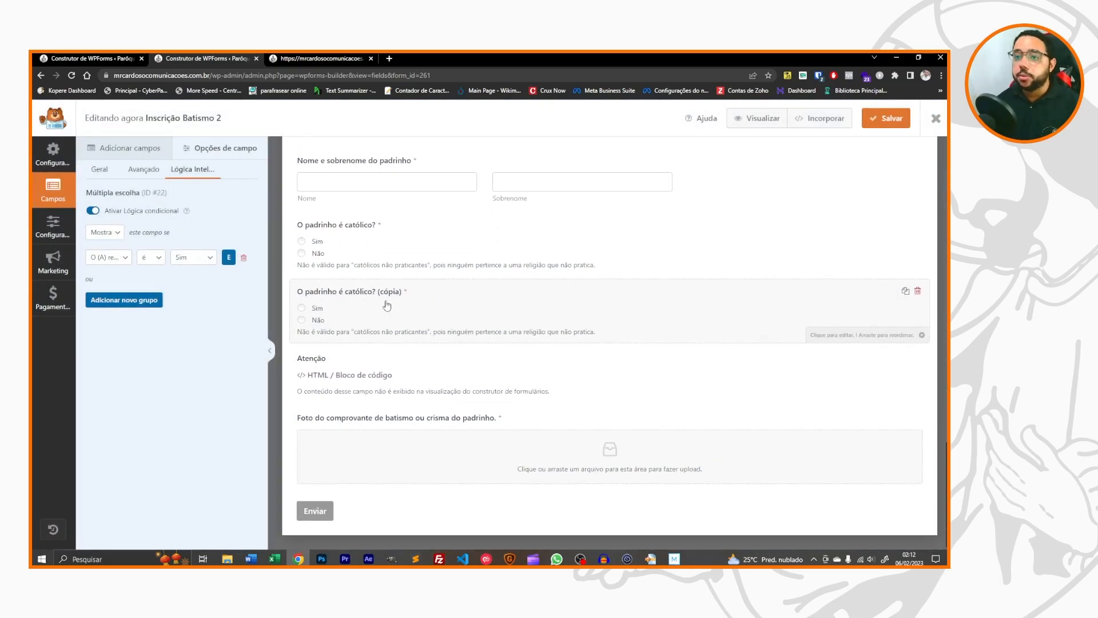
pyautogui.moveTo(379, 298); pyautogui.dragTo(367, 349)
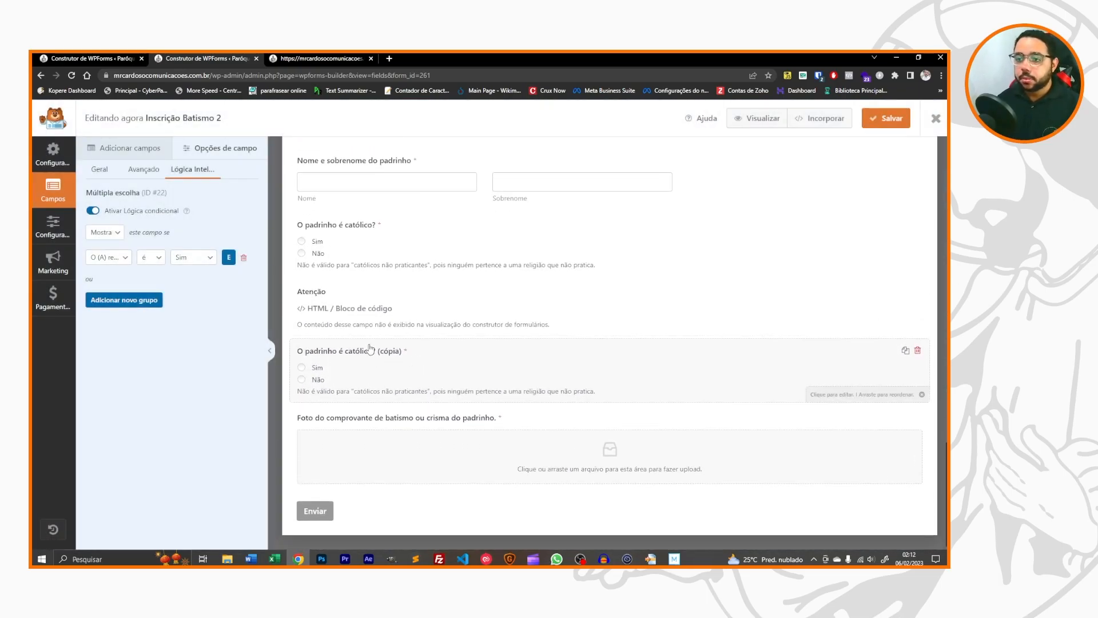
# Label the copied question "O padrinho é batizado na igreja católica?", copied from the original form, and clear its description.
pyautogui.click(78, 56)
pyautogui.tripleClick(223, 224)
pyautogui.hotkey('ctrl', 'c')
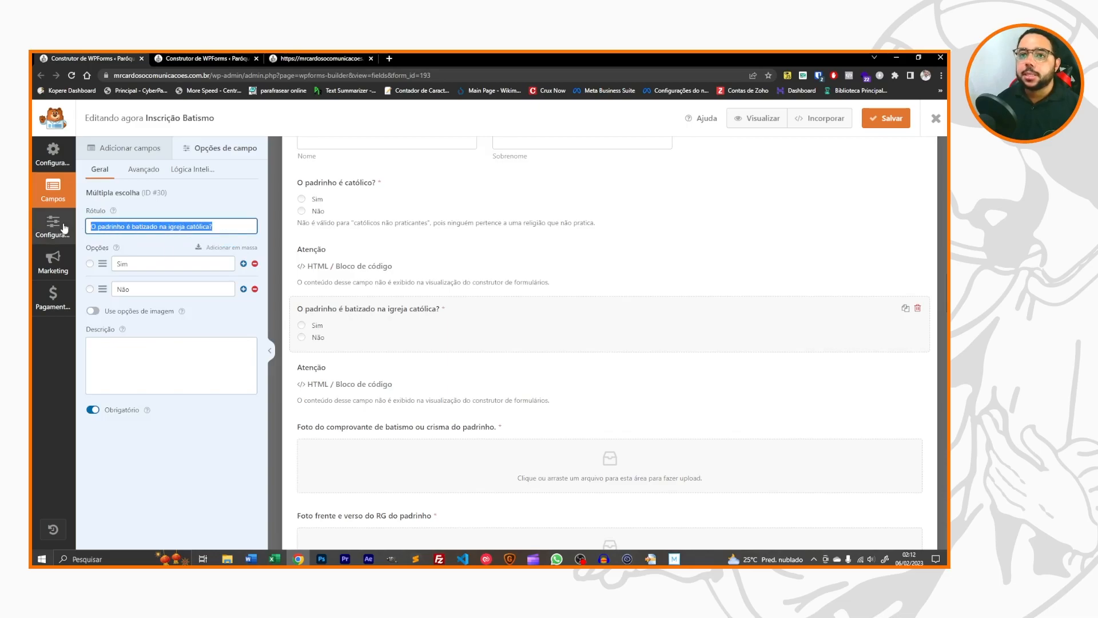
pyautogui.click(227, 56)
pyautogui.click(99, 170)
pyautogui.moveTo(183, 227); pyautogui.dragTo(68, 227)
pyautogui.hotkey('ctrl', 'v')
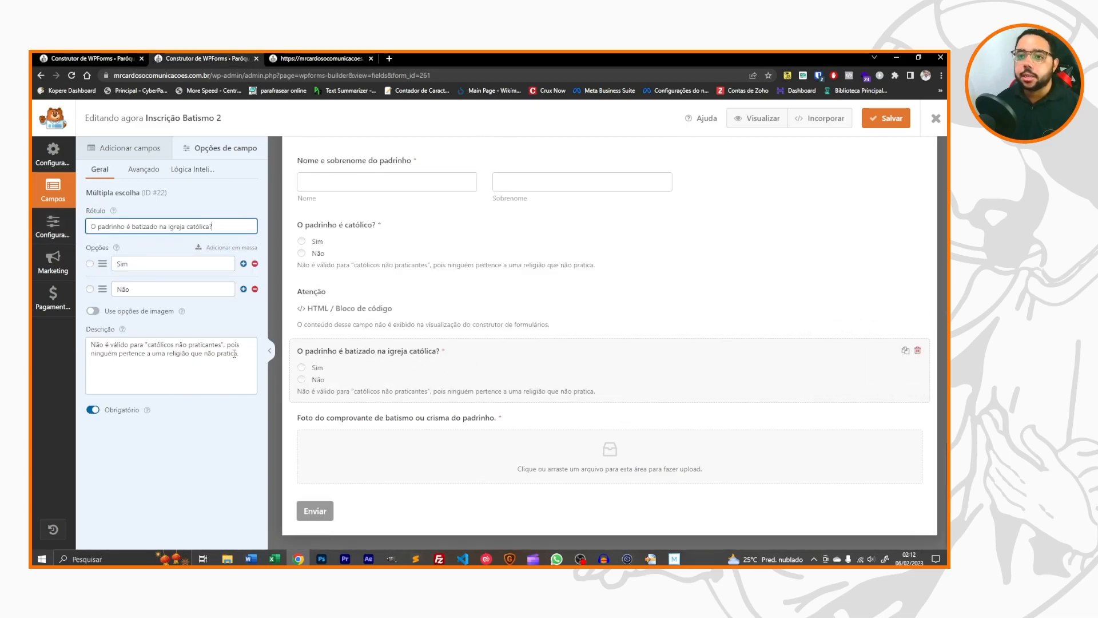
pyautogui.moveTo(234, 353); pyautogui.dragTo(55, 301)
pyautogui.press('BackSpace')
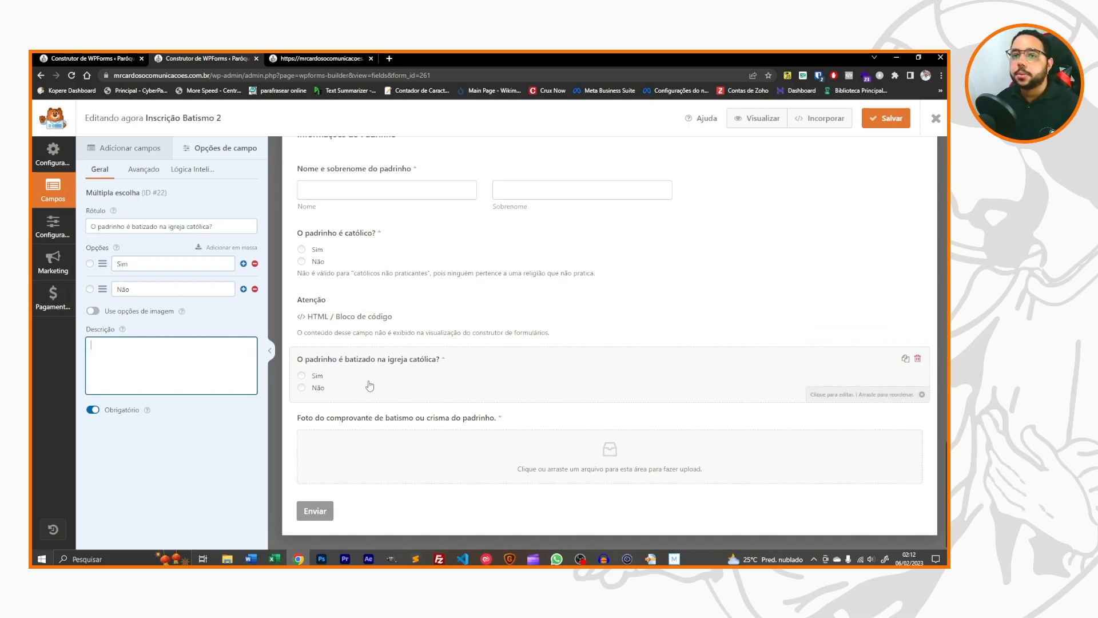
# Set the godfather's baptism question to show only if "O padrinho é católico?" is Sim.
pyautogui.click(192, 169)
pyautogui.click(109, 258)
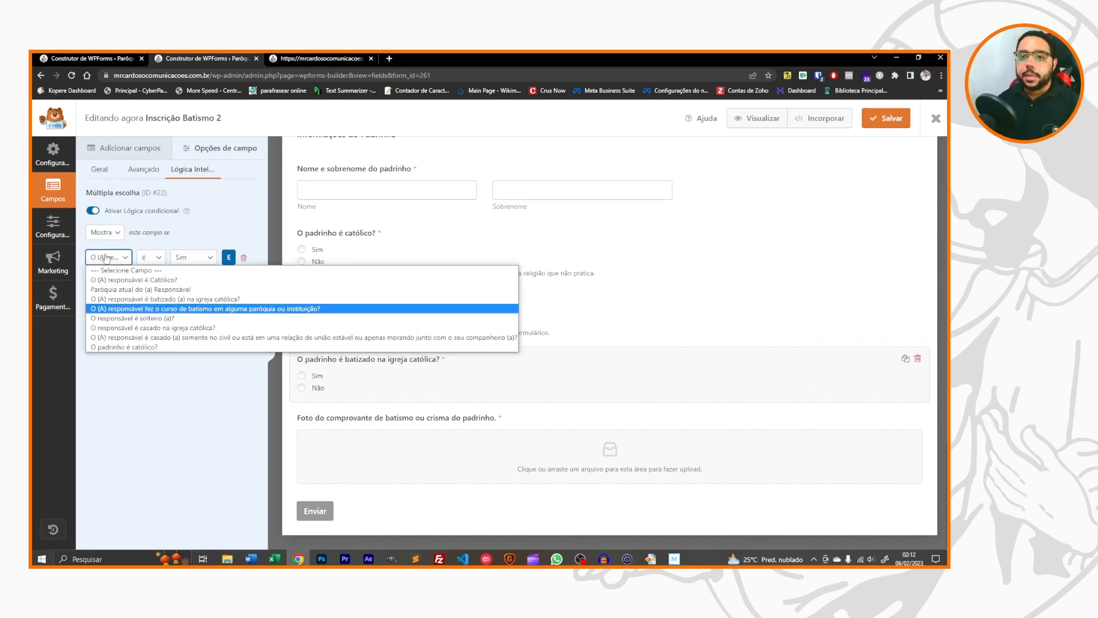
pyautogui.click(123, 346)
pyautogui.click(192, 257)
pyautogui.click(193, 280)
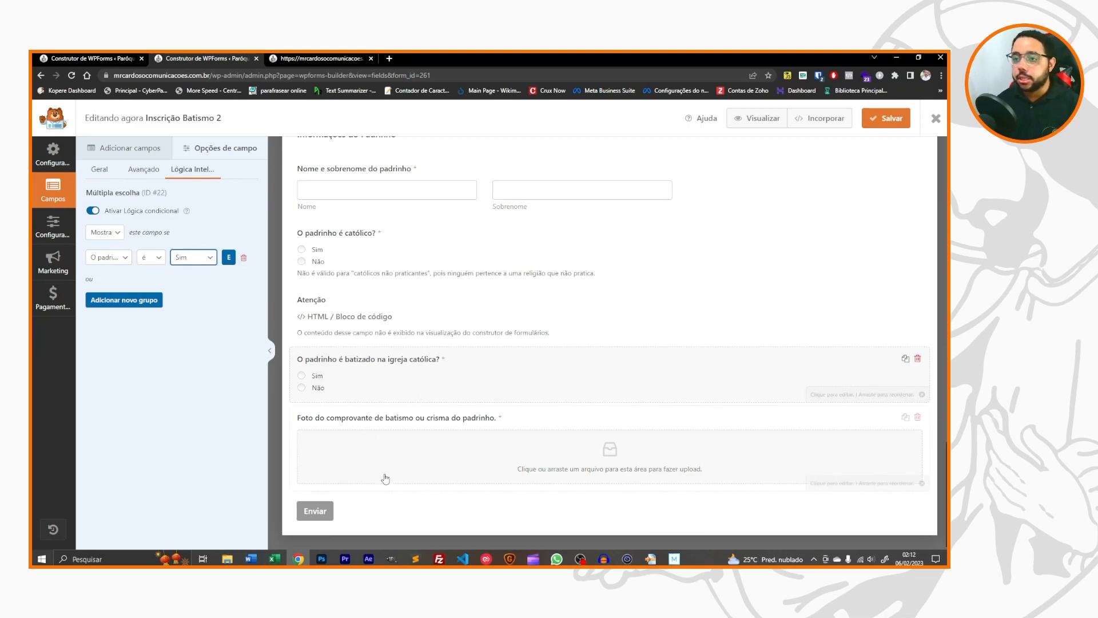
# Enable conditional logic on the godfather's baptism proof upload, showing it if "O padrinho é batizado na igreja católica?" is Sim.
pyautogui.click(475, 417)
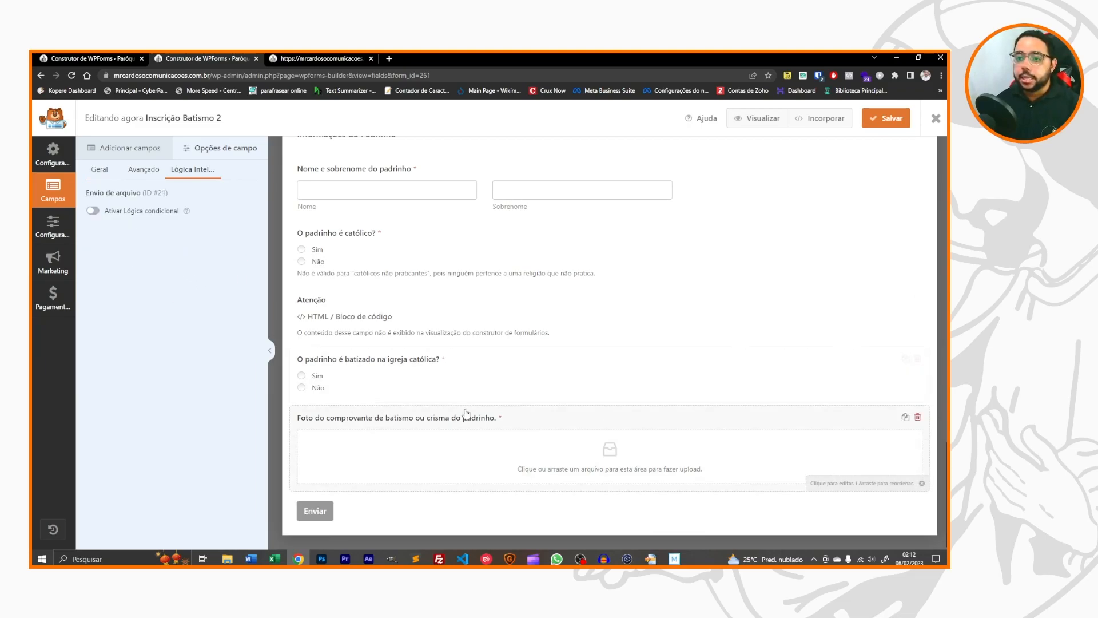
pyautogui.click(93, 210)
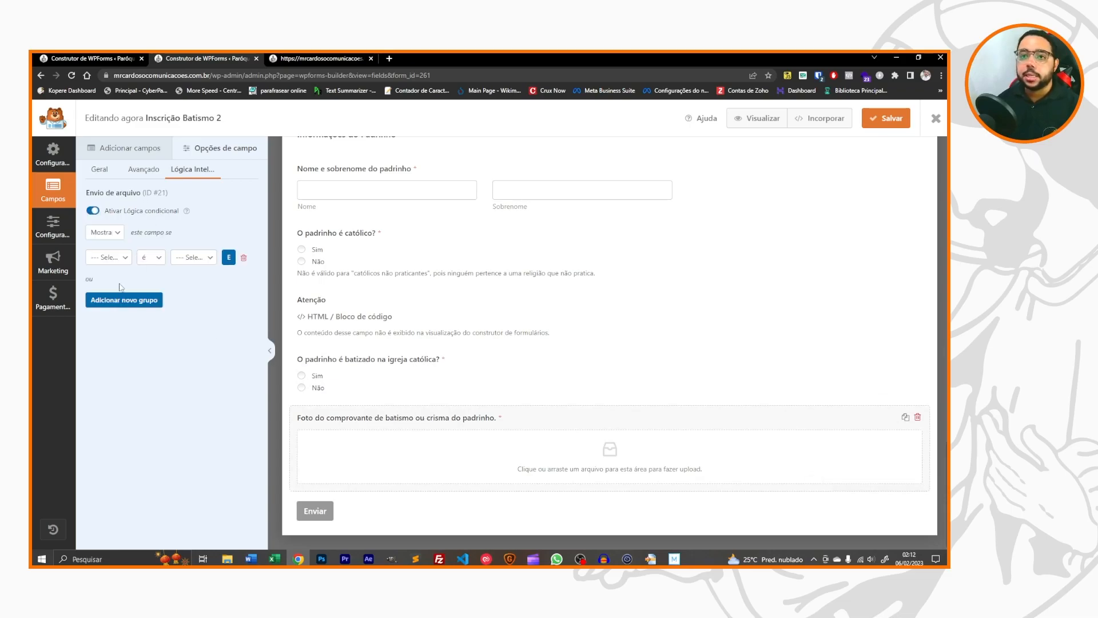
pyautogui.click(117, 259)
pyautogui.click(114, 357)
pyautogui.click(109, 258)
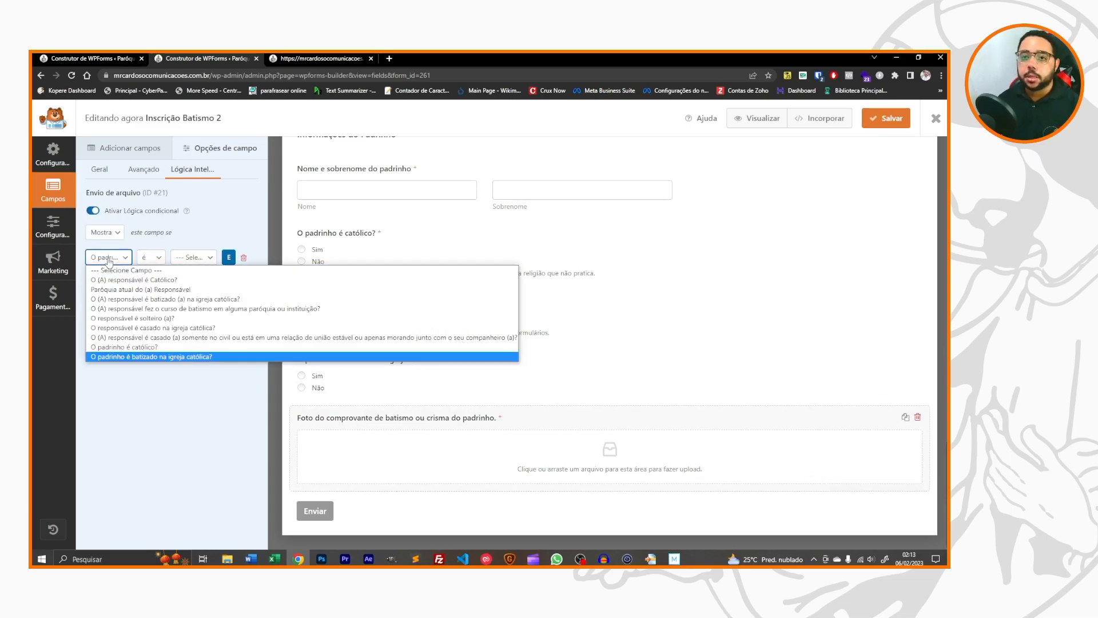
pyautogui.click(109, 258)
pyautogui.click(193, 258)
pyautogui.click(194, 281)
# Add an HTML block directly below "O padrinho é batizado na igreja católica?" and label it "Atenção".
pyautogui.click(131, 150)
pyautogui.moveTo(123, 321); pyautogui.dragTo(345, 368)
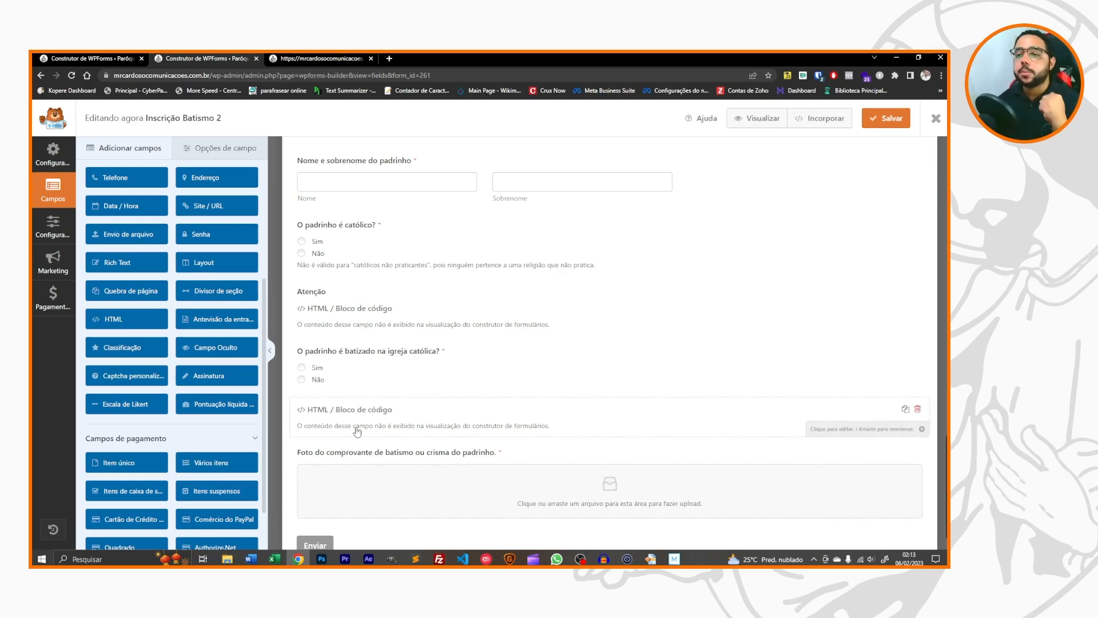
pyautogui.scroll(-1, 357, 432)
pyautogui.click(376, 389)
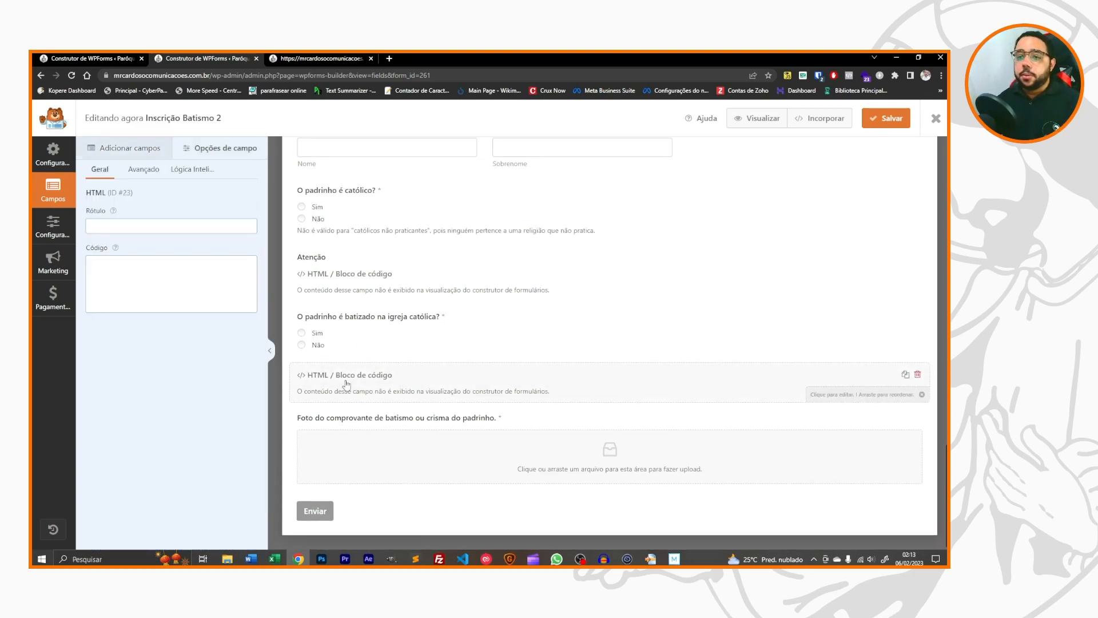
pyautogui.click(155, 226)
pyautogui.write('Atenção')
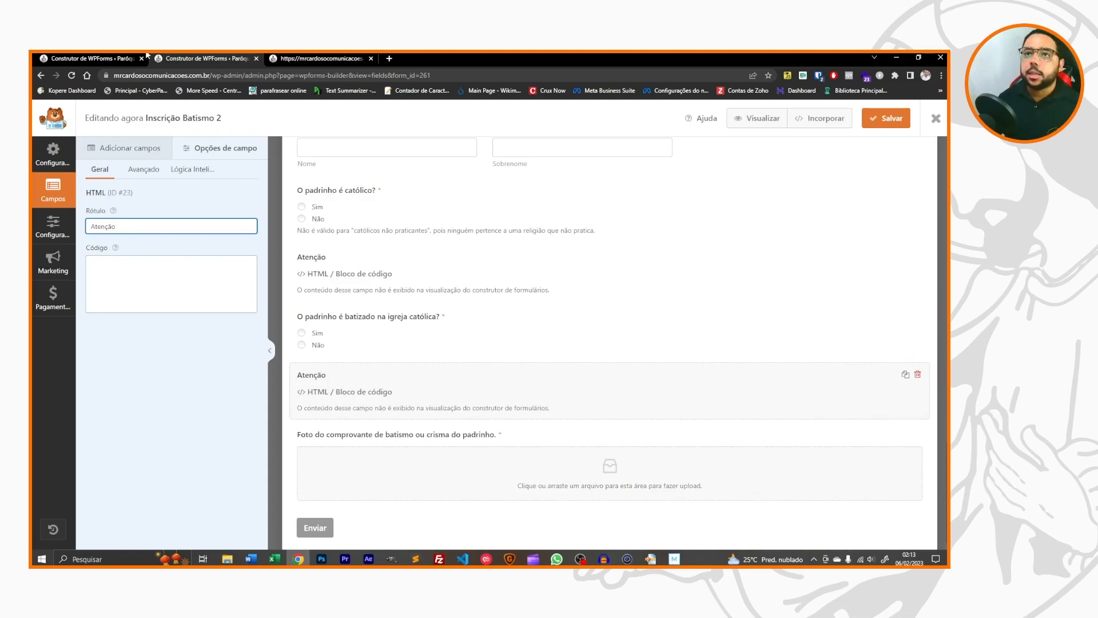
# Copy the notice code from the original form's Atenção block about baptized godparents into the new Atenção block.
pyautogui.click(147, 57)
pyautogui.click(362, 384)
pyautogui.moveTo(133, 298); pyautogui.dragTo(78, 259)
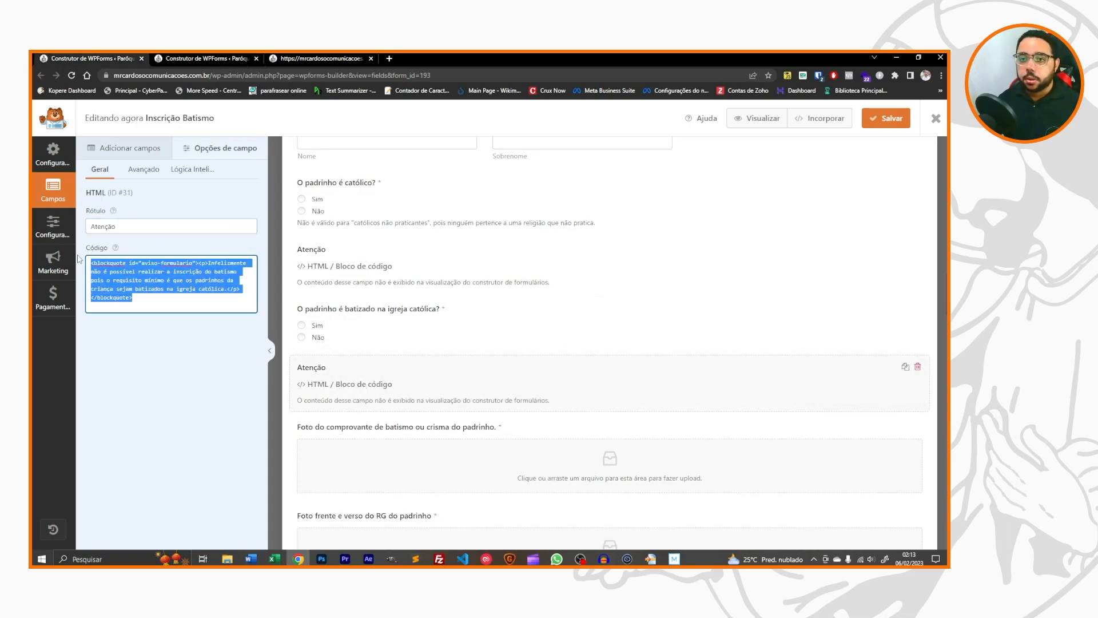
pyautogui.hotkey('ctrl', 'c')
pyautogui.hotkey('ctrl', 'shift', 'Tab')
pyautogui.click(149, 298)
pyautogui.hotkey('ctrl', 'v')
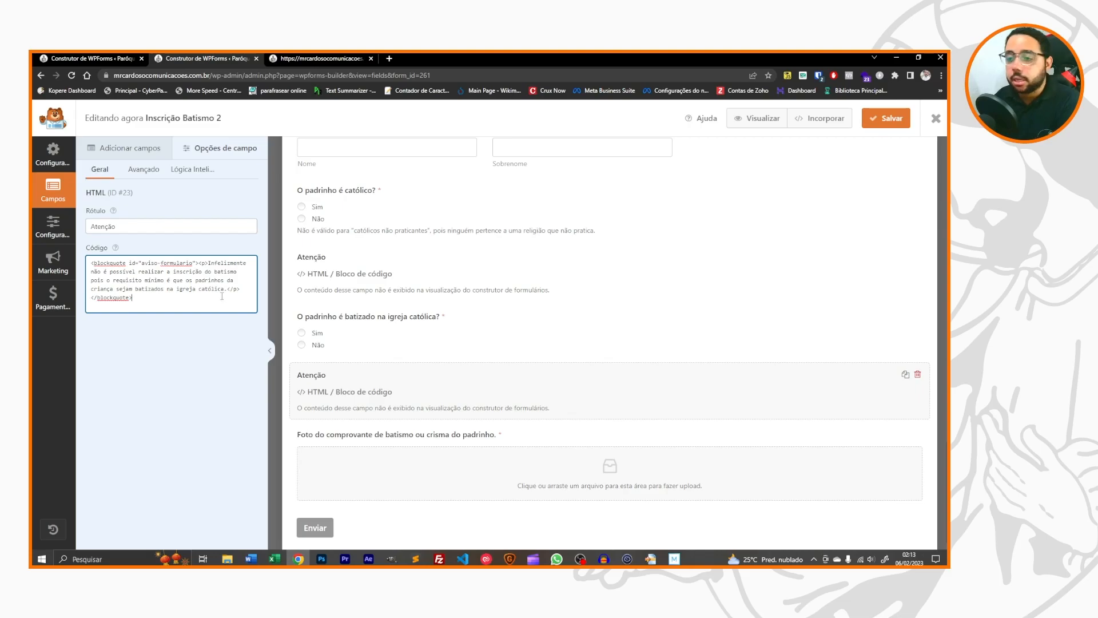
# Enable conditional logic on the new Atenção block, showing it if "O padrinho é batizado na igreja católica?" is Não.
pyautogui.click(192, 169)
pyautogui.click(93, 211)
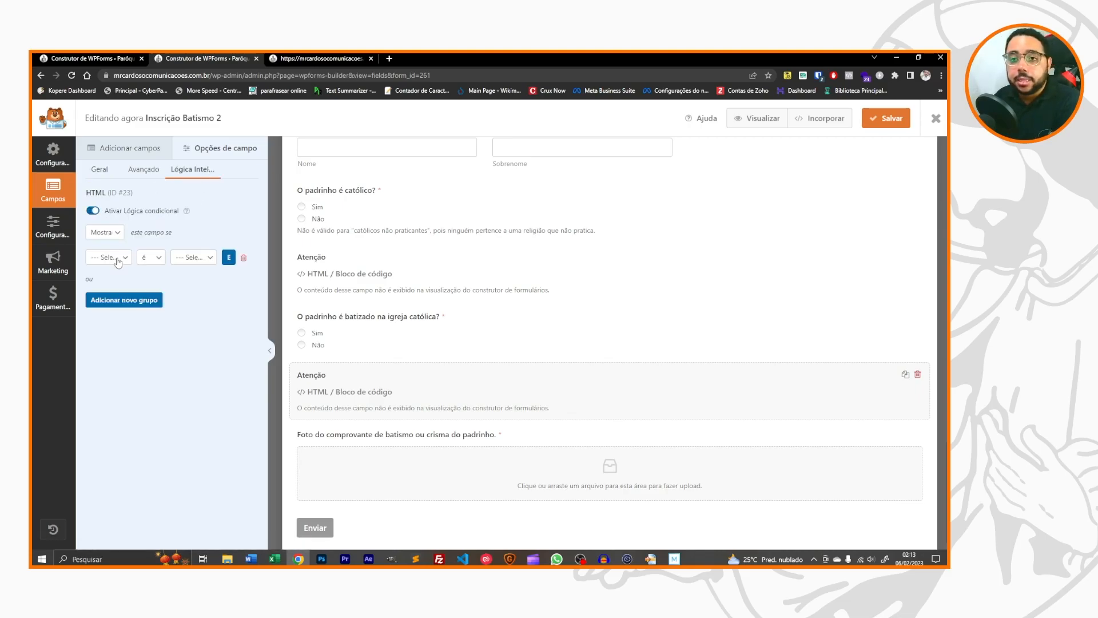
pyautogui.click(117, 258)
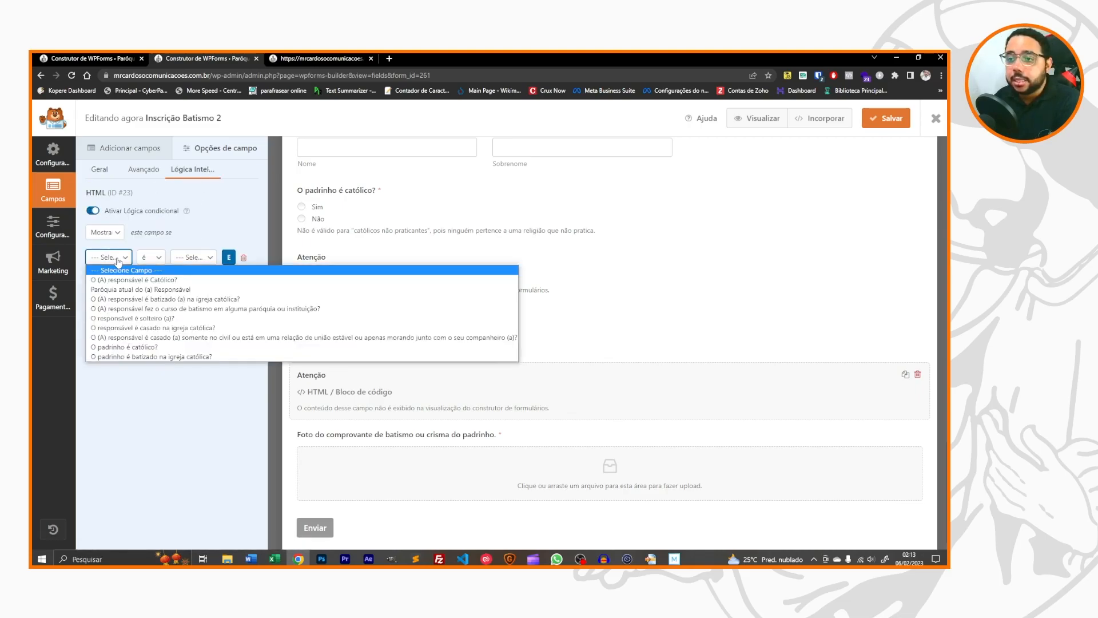
pyautogui.click(134, 357)
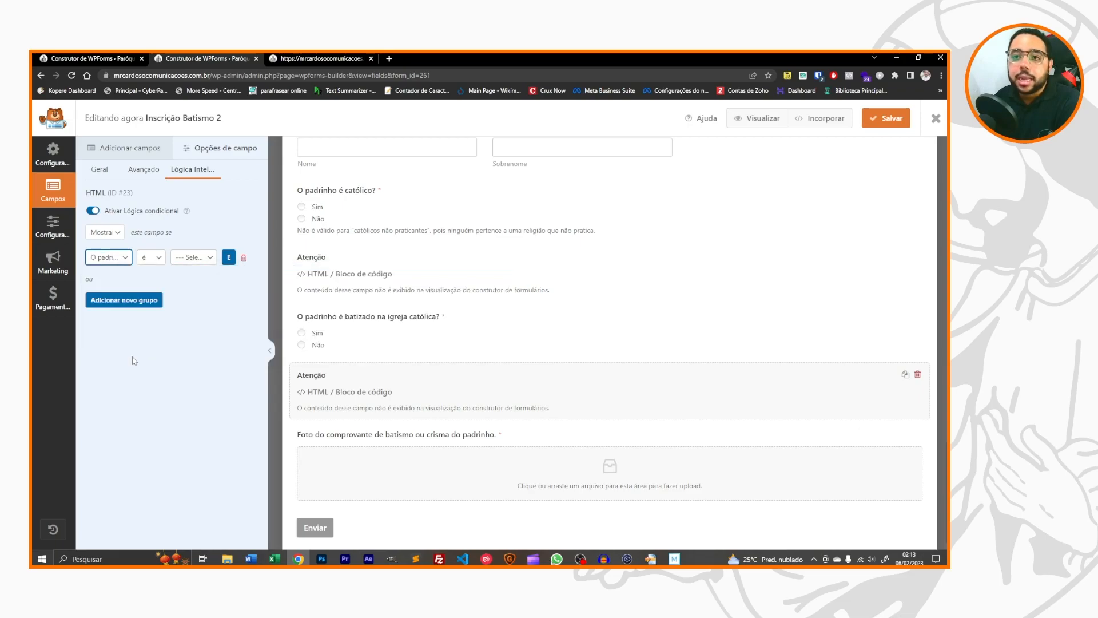
pyautogui.click(191, 259)
pyautogui.click(190, 293)
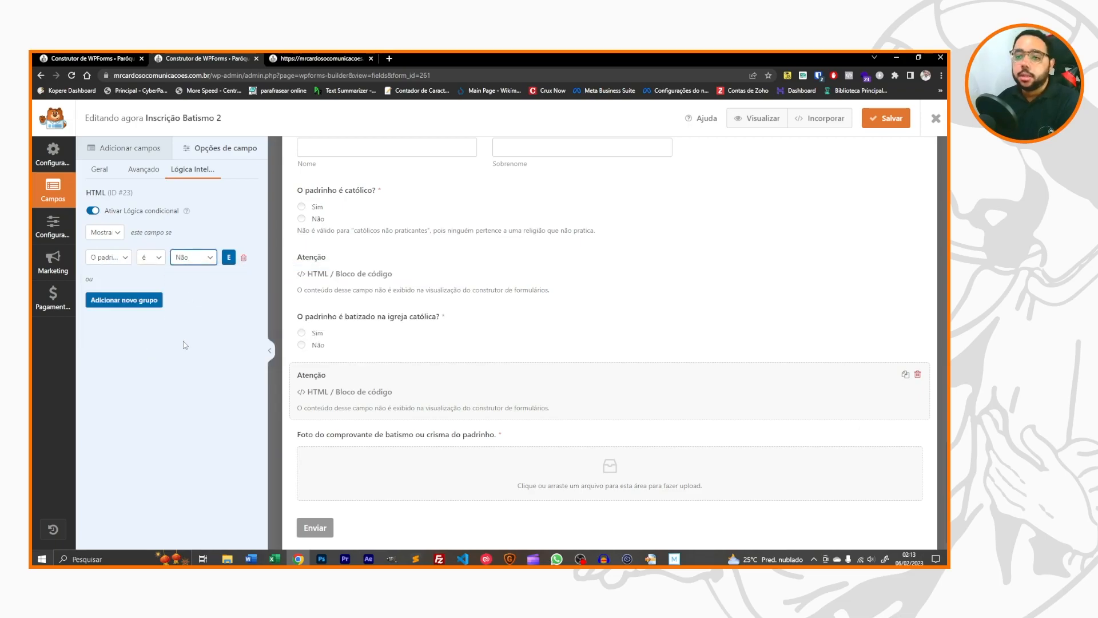
pyautogui.scroll(-1, 517, 425)
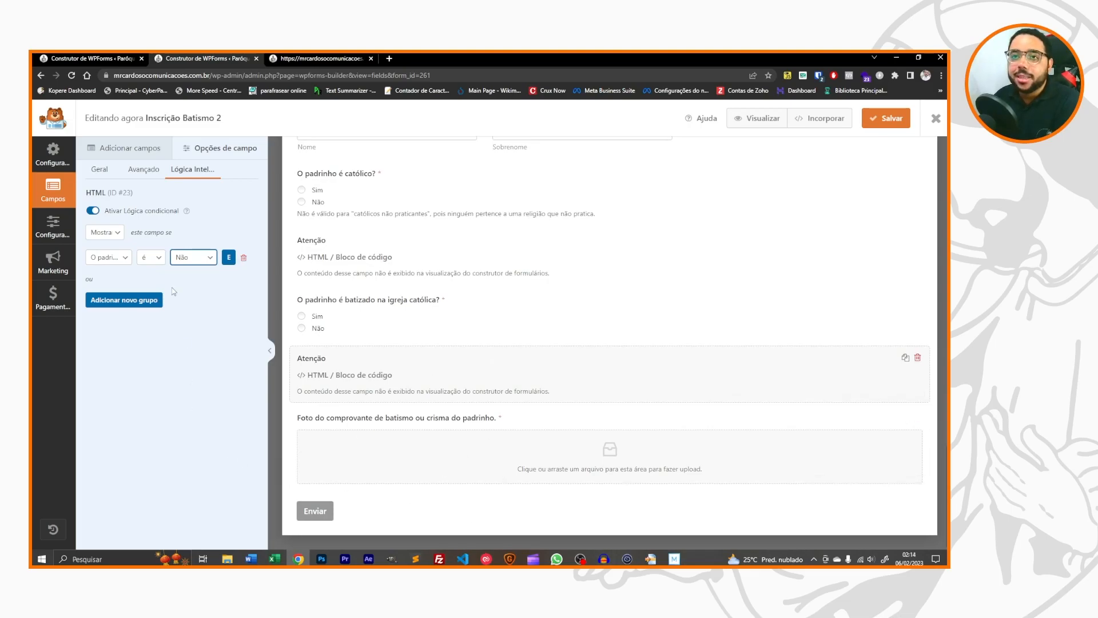
# Check the original form's next godfather field, then duplicate the godfather's baptism proof upload in Inscrição Batismo 2.
pyautogui.click(130, 148)
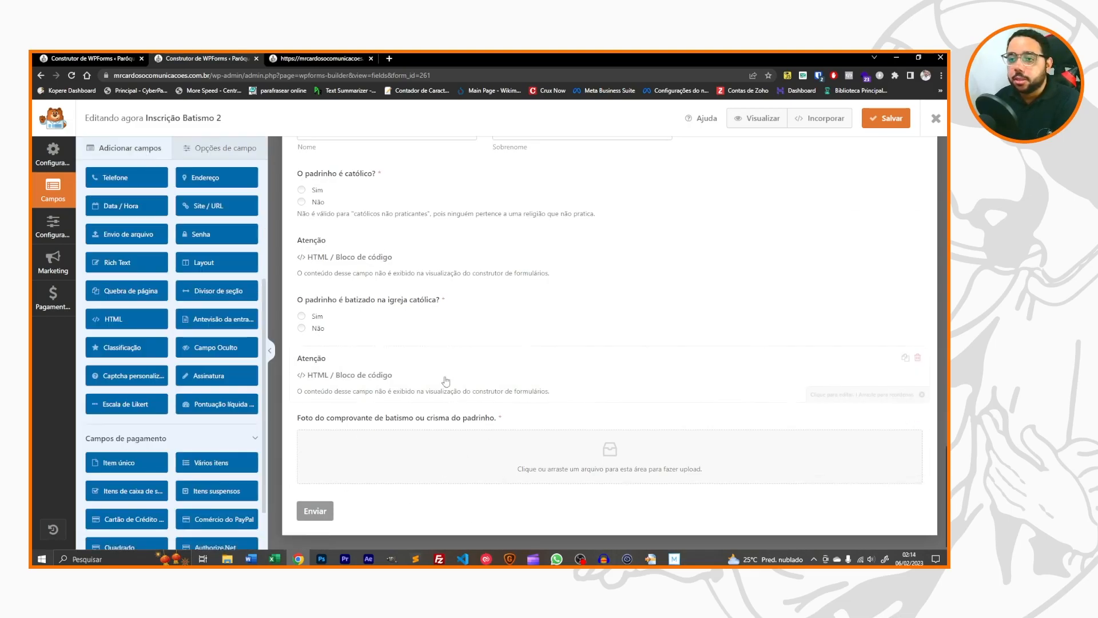
pyautogui.scroll(1, 417, 441)
pyautogui.scroll(-1, 418, 442)
pyautogui.scroll(3, 418, 442)
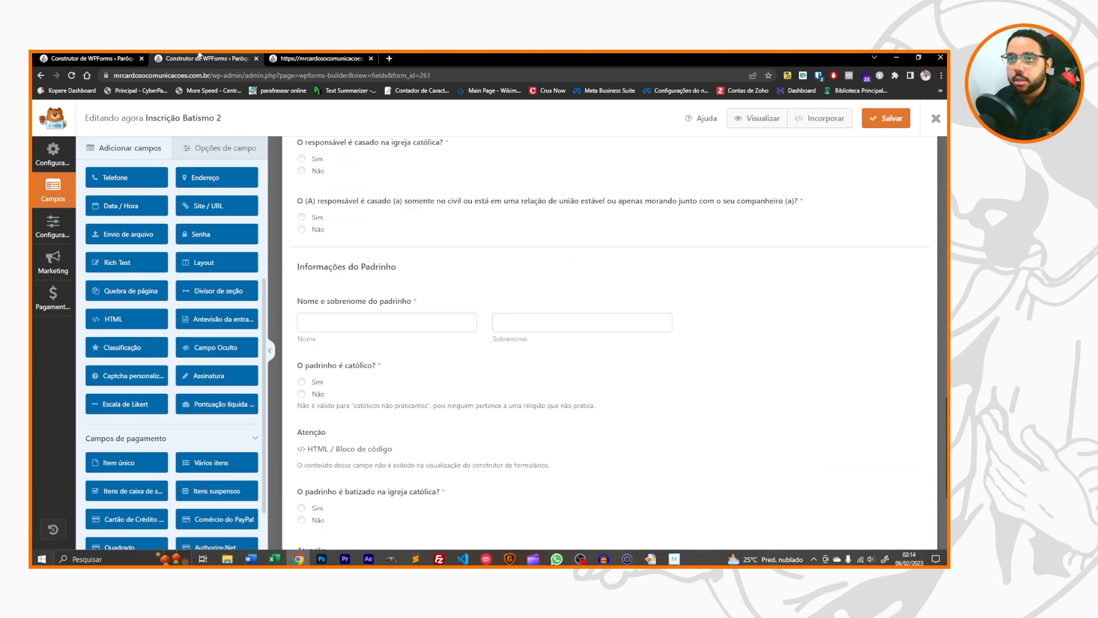
pyautogui.click(92, 59)
pyautogui.scroll(-4, 527, 402)
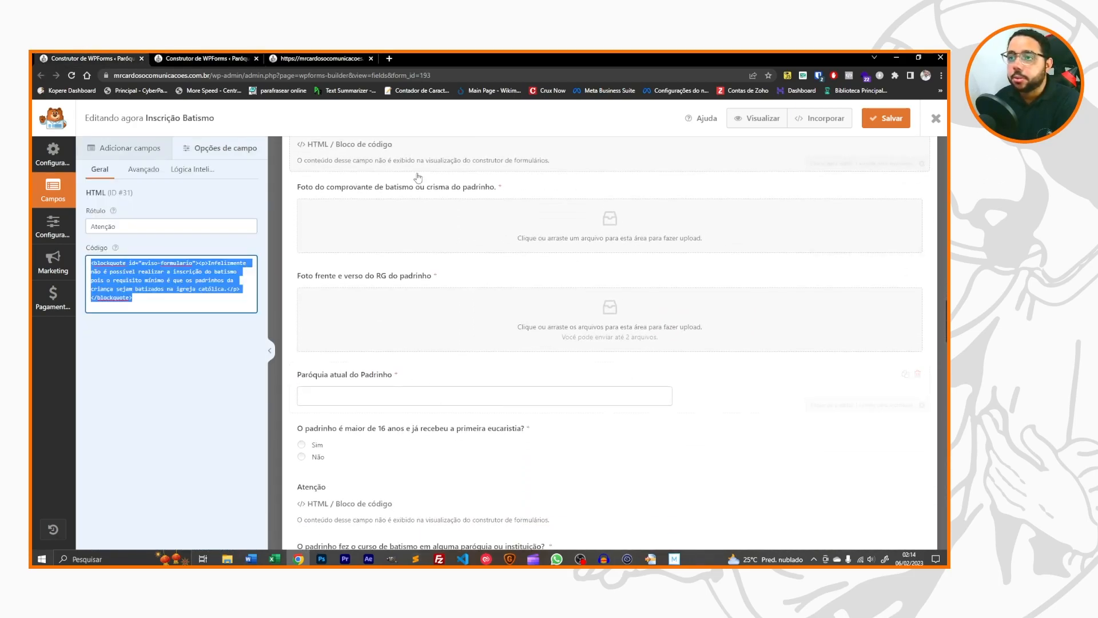
pyautogui.click(200, 58)
pyautogui.scroll(-5, 531, 441)
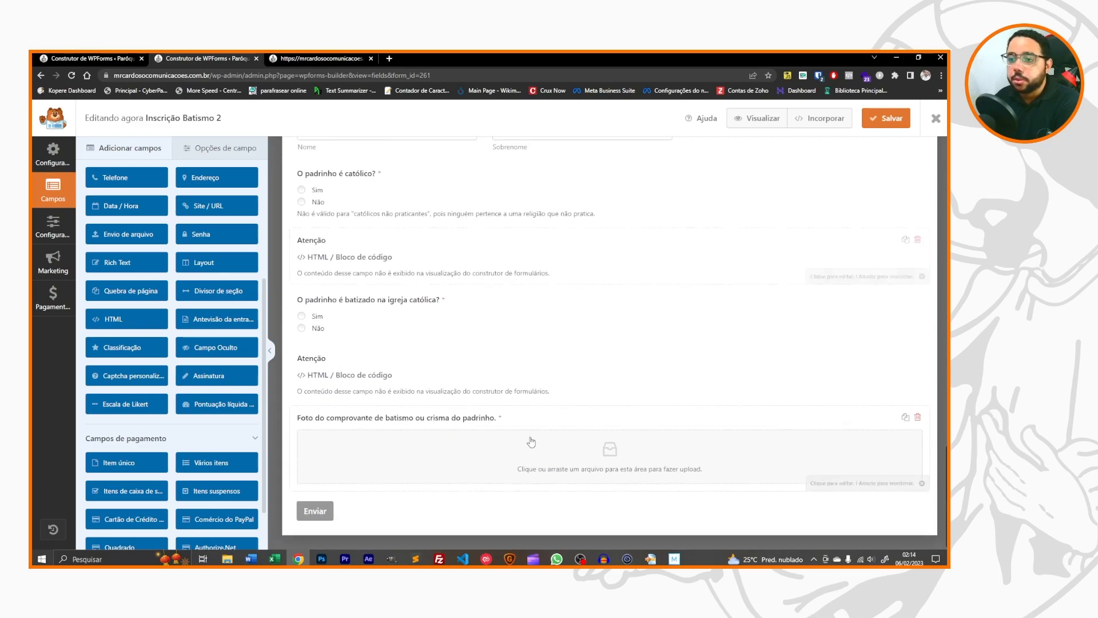
pyautogui.click(905, 418)
pyautogui.click(460, 361)
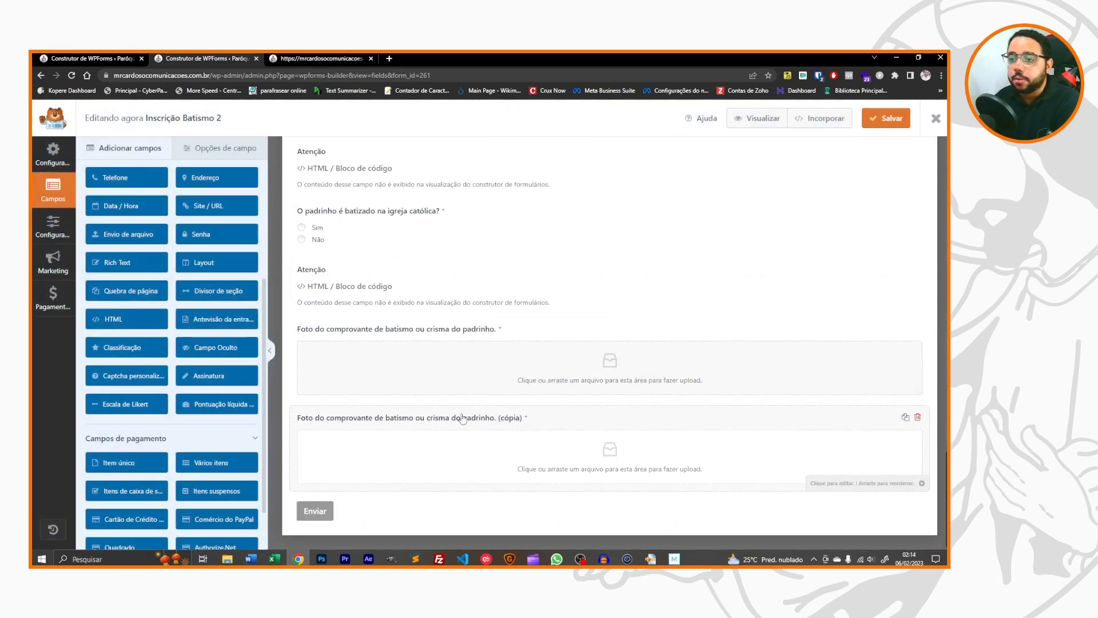
# Label the copied upload "Foto frente e verso do RG do padrinho", as in the original form, and set its maximum uploads to 2.
pyautogui.click(82, 57)
pyautogui.click(437, 278)
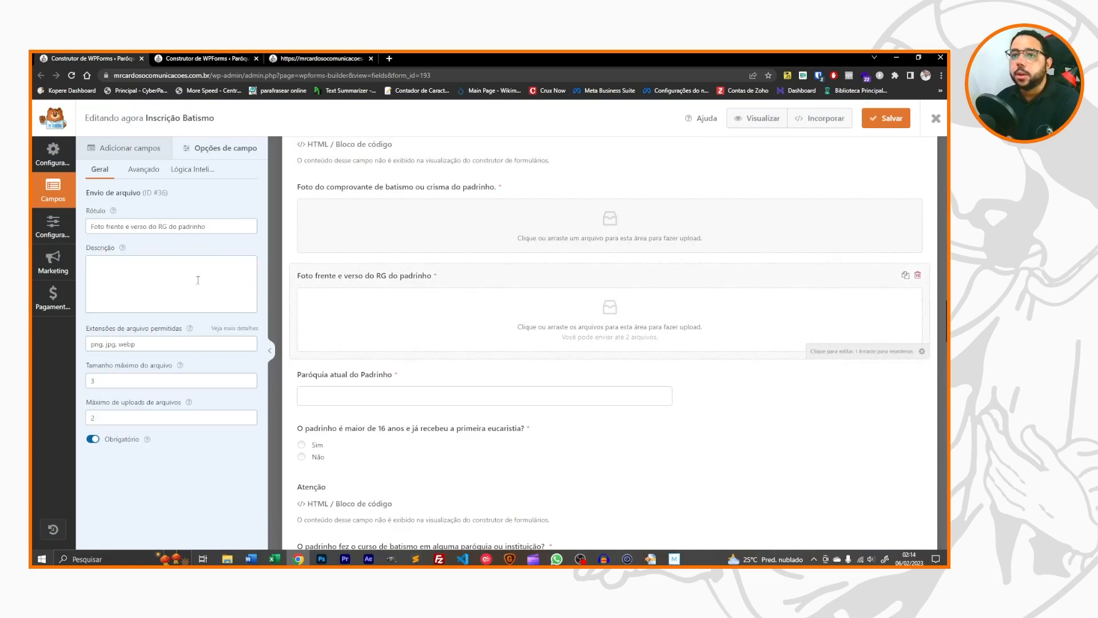
pyautogui.moveTo(227, 225); pyautogui.dragTo(73, 227)
pyautogui.click(211, 57)
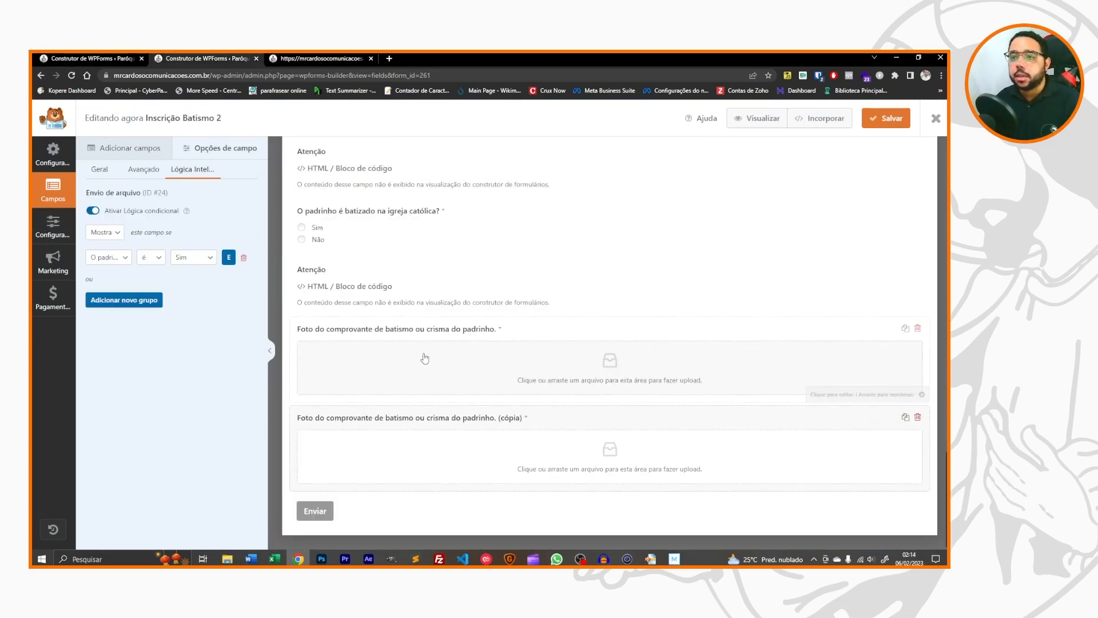
pyautogui.click(438, 421)
pyautogui.click(206, 226)
pyautogui.hotkey('ctrl', 'a')
pyautogui.hotkey('ctrl', 'v')
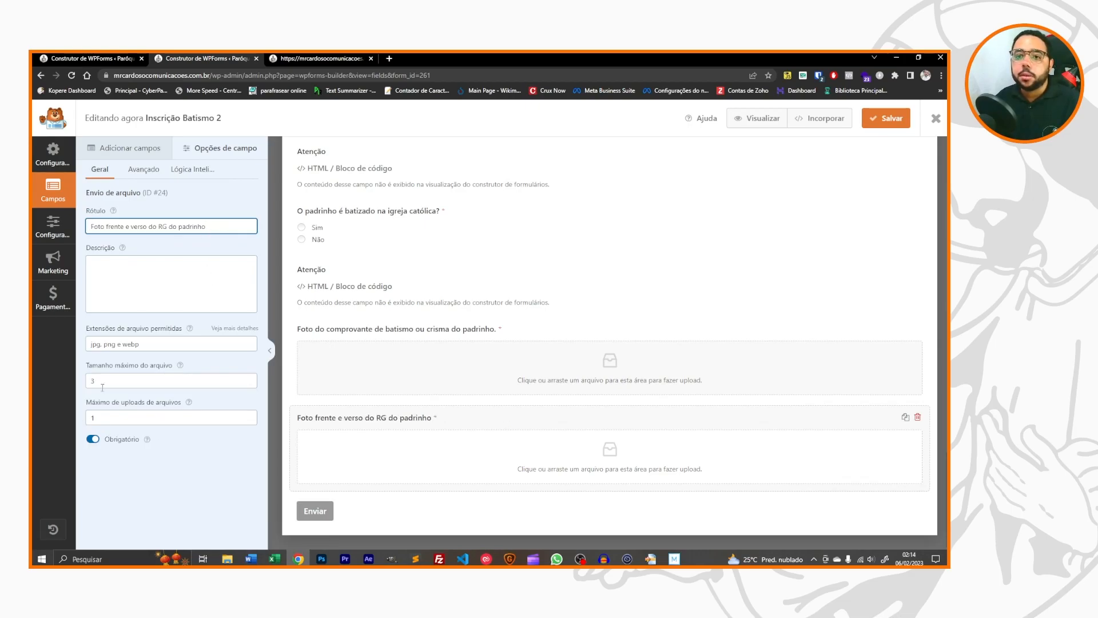
pyautogui.click(249, 416)
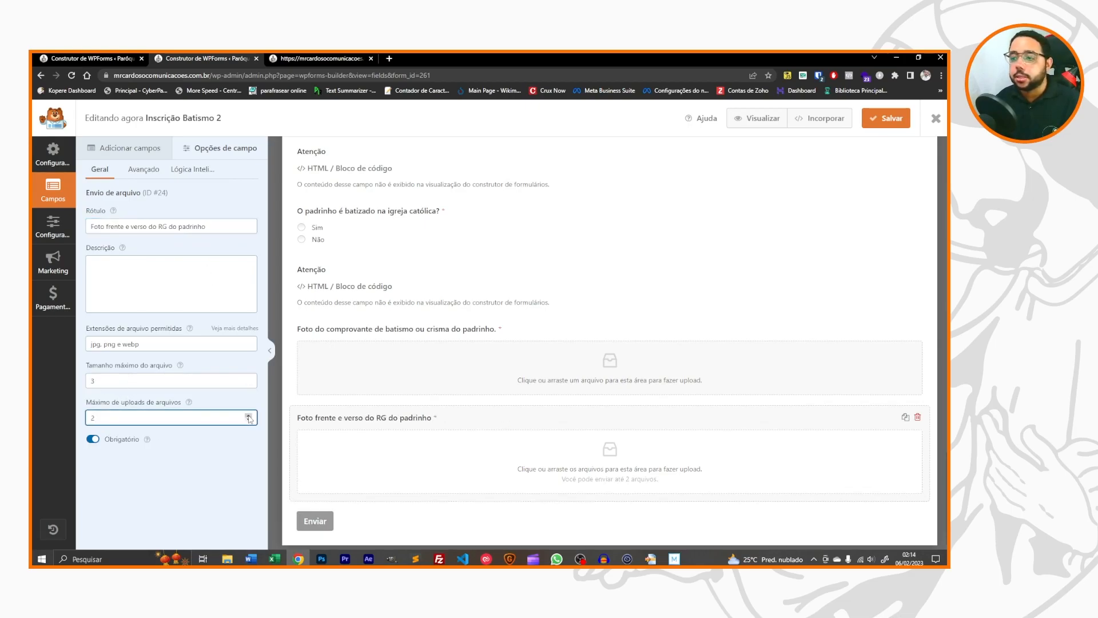
# Check which question the conditional rule of the godfather's RG photo upload is based on.
pyautogui.click(200, 169)
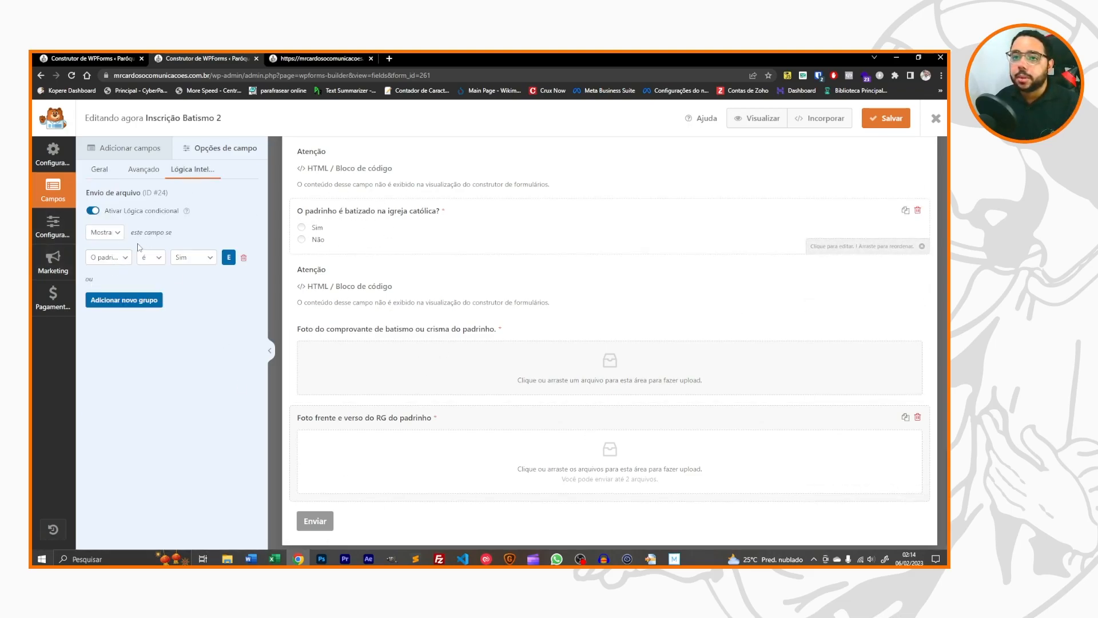
pyautogui.click(112, 259)
pyautogui.click(112, 260)
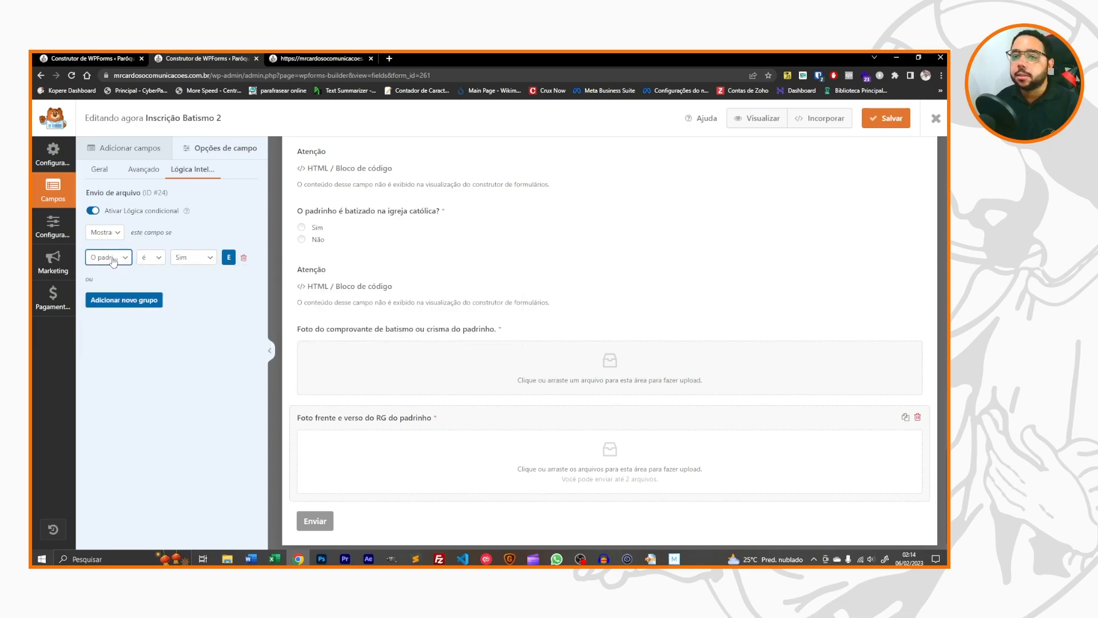
pyautogui.scroll(-1, 364, 452)
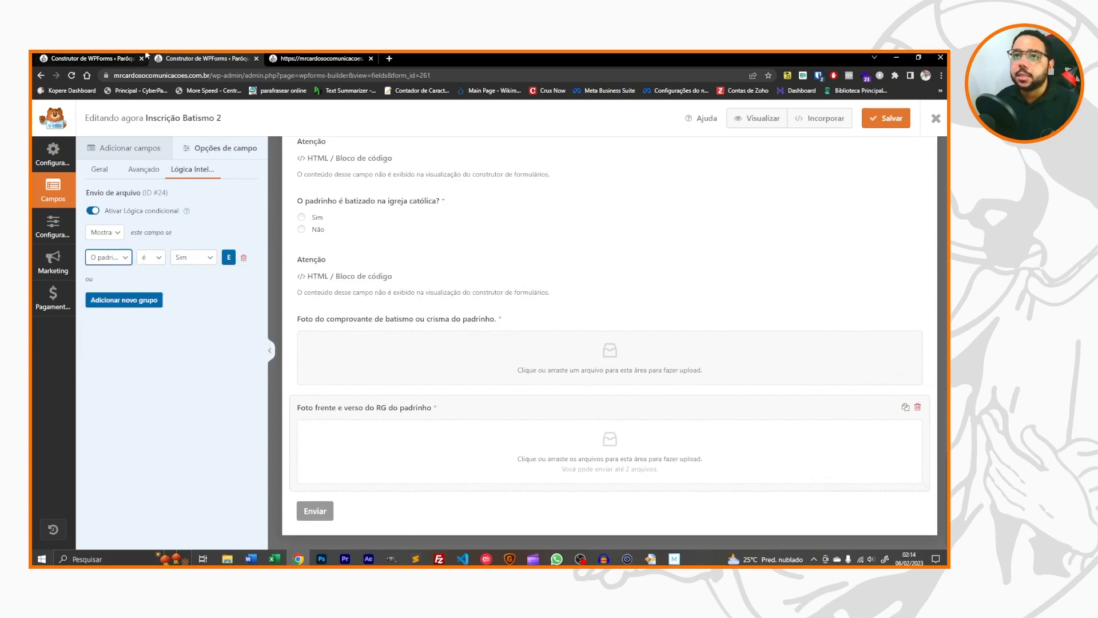
# Check which field follows the godfather's RG photo upload in the original Inscrição Batismo form.
pyautogui.click(320, 58)
pyautogui.click(203, 58)
pyautogui.click(96, 55)
pyautogui.scroll(-2, 412, 354)
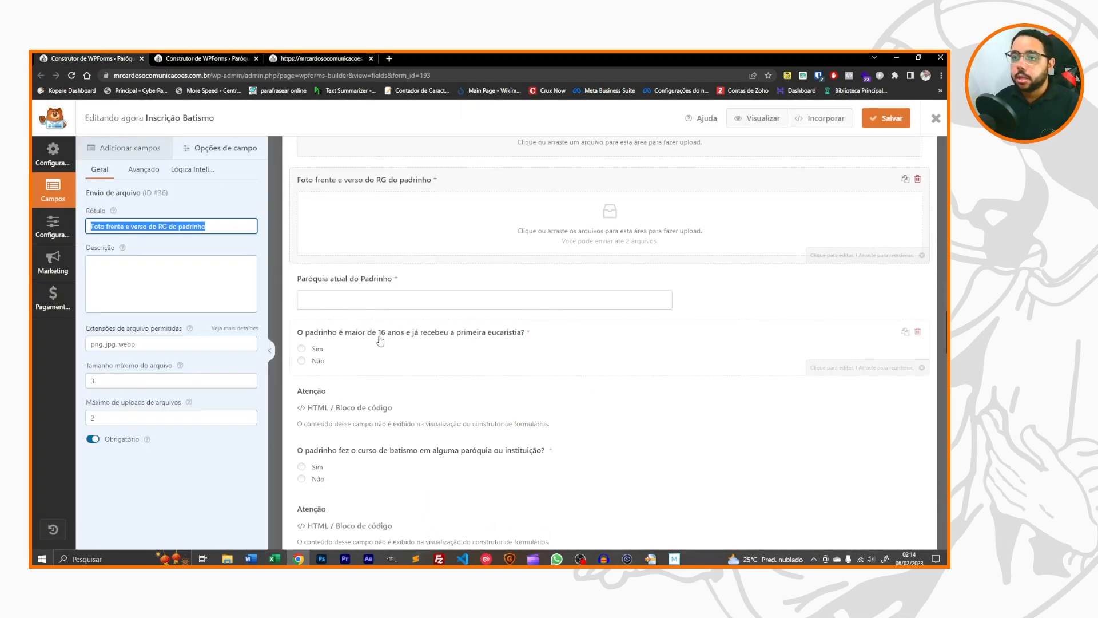
pyautogui.scroll(3, 383, 404)
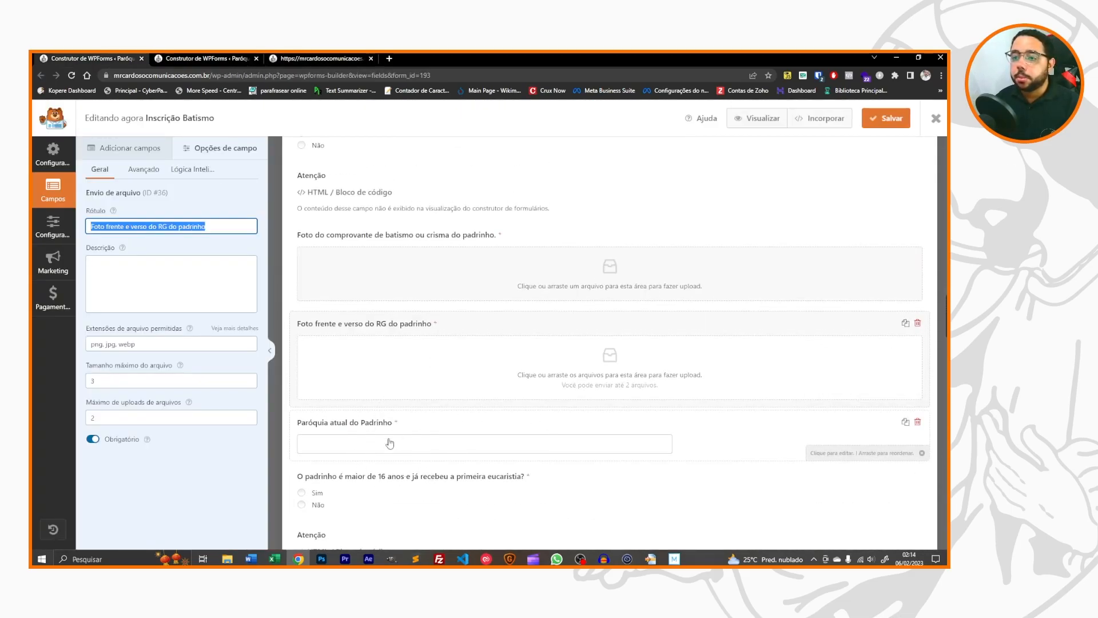
pyautogui.click(203, 57)
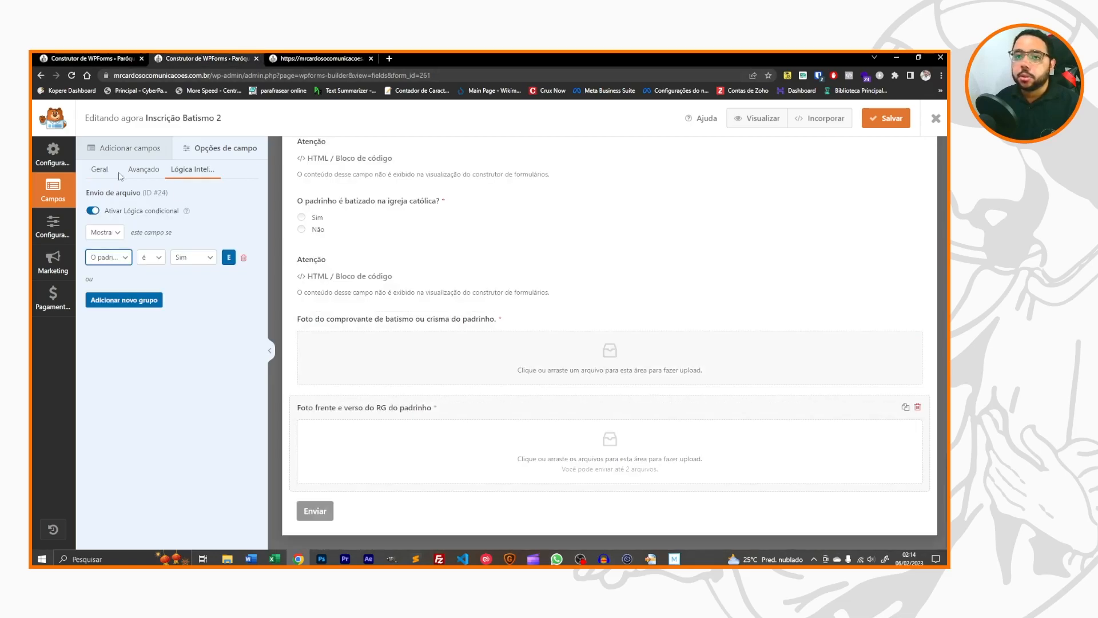
# Add a text field to Inscrição Batismo 2, just above the question "O padrinho é batizado na igreja católica?".
pyautogui.click(131, 148)
pyautogui.scroll(-2, 120, 388)
pyautogui.scroll(-1, 119, 388)
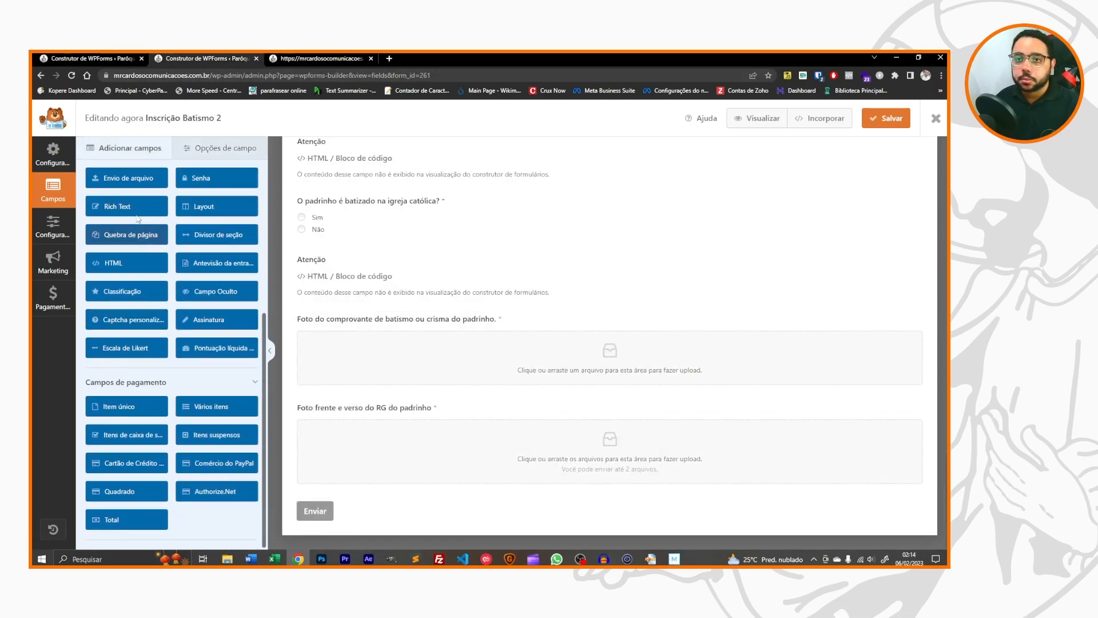
pyautogui.scroll(2, 135, 342)
pyautogui.scroll(2, 118, 226)
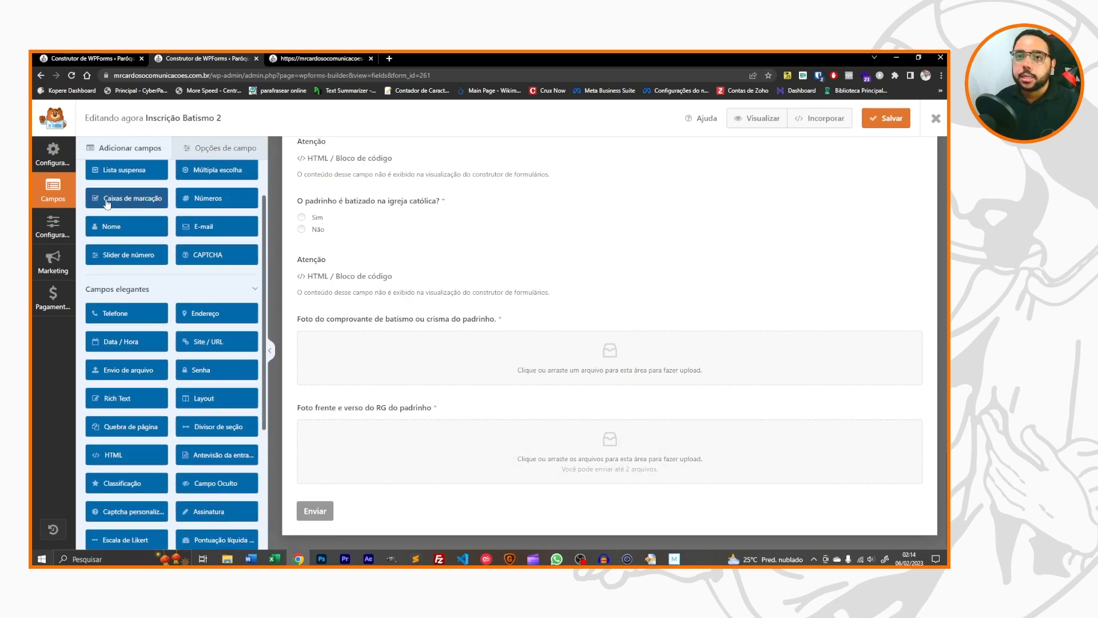
pyautogui.scroll(1, 113, 175)
pyautogui.moveTo(149, 197); pyautogui.dragTo(326, 343)
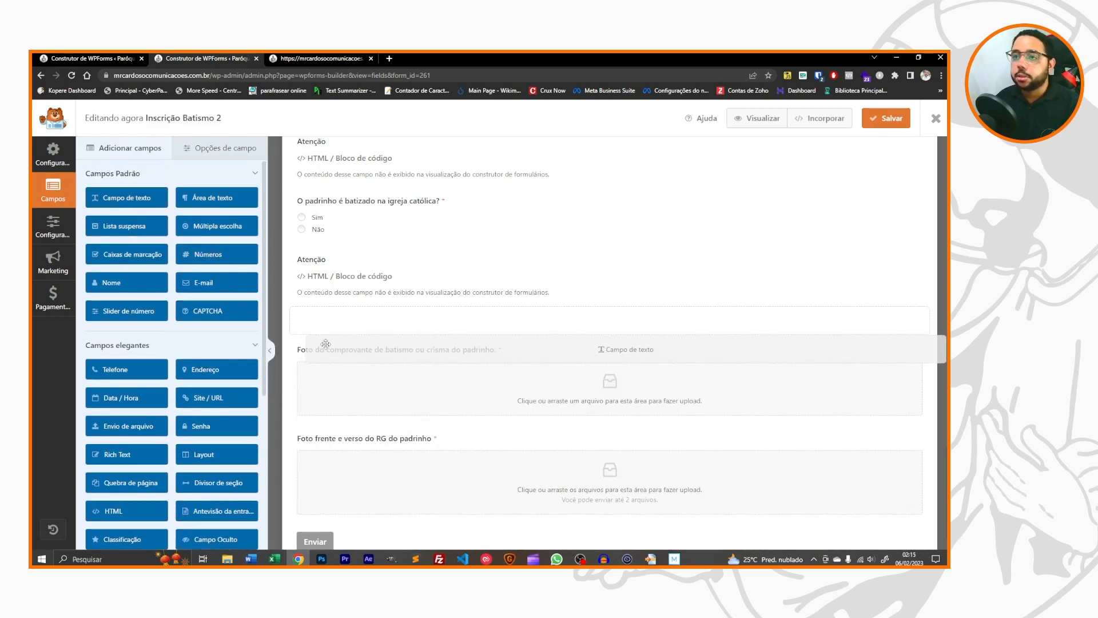
pyautogui.moveTo(326, 343); pyautogui.dragTo(468, 415)
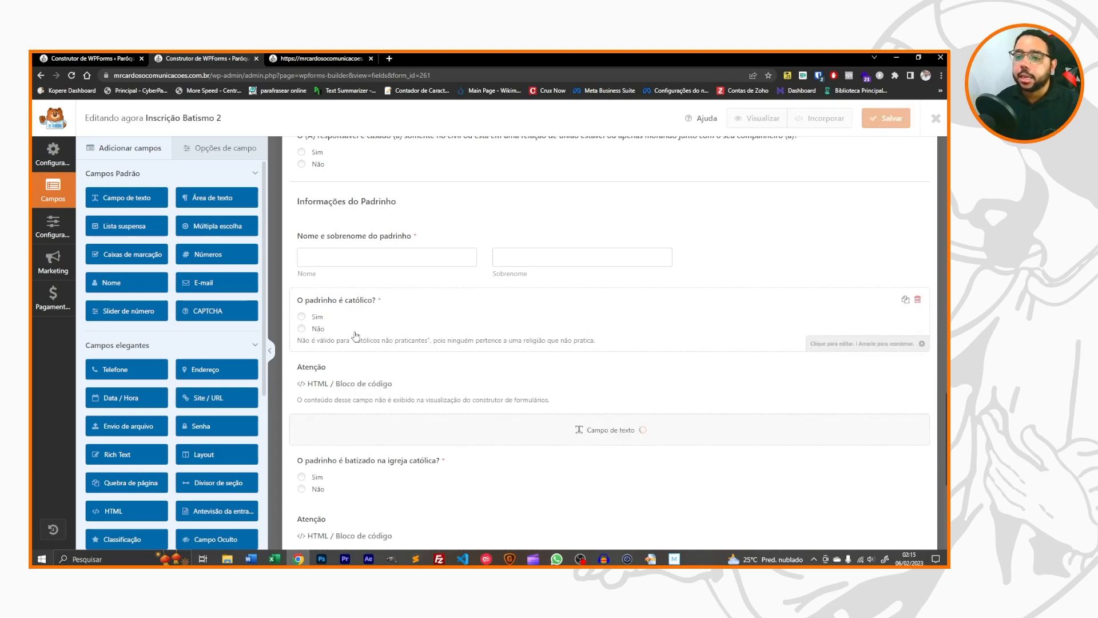
pyautogui.scroll(-2, 355, 329)
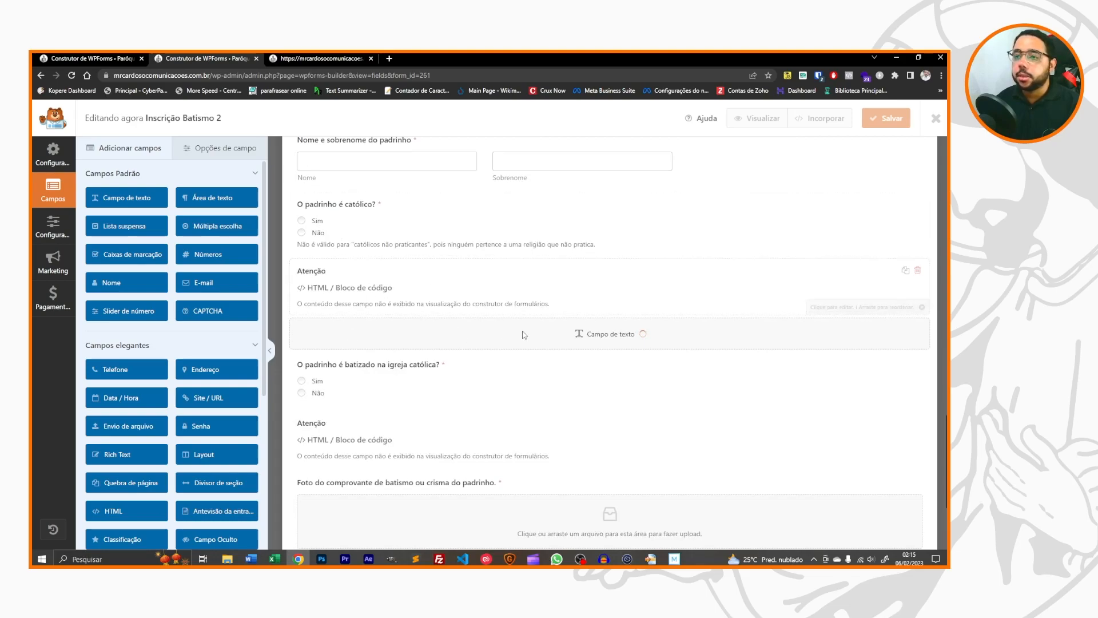
# Label the new text field "Paróquia atual do Padrinho", copied from the original form, and make it required.
pyautogui.click(346, 335)
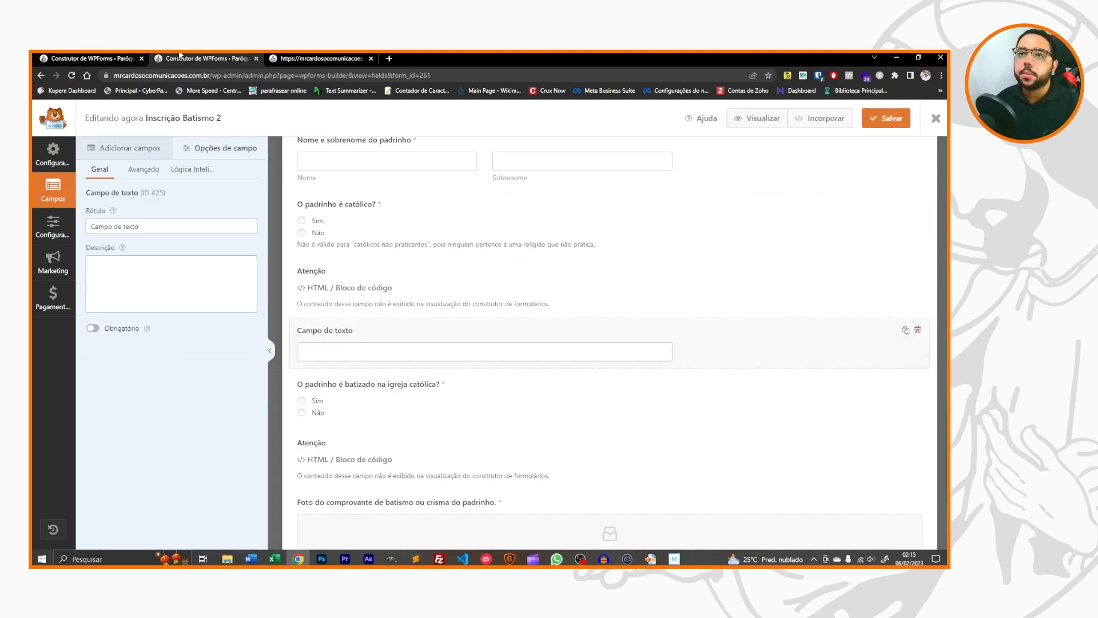
pyautogui.click(91, 58)
pyautogui.moveTo(197, 229); pyautogui.dragTo(39, 220)
pyautogui.hotkey('ctrl', 'c')
pyautogui.click(232, 58)
pyautogui.moveTo(143, 230); pyautogui.dragTo(65, 234)
pyautogui.hotkey('ctrl', 'v')
pyautogui.click(94, 329)
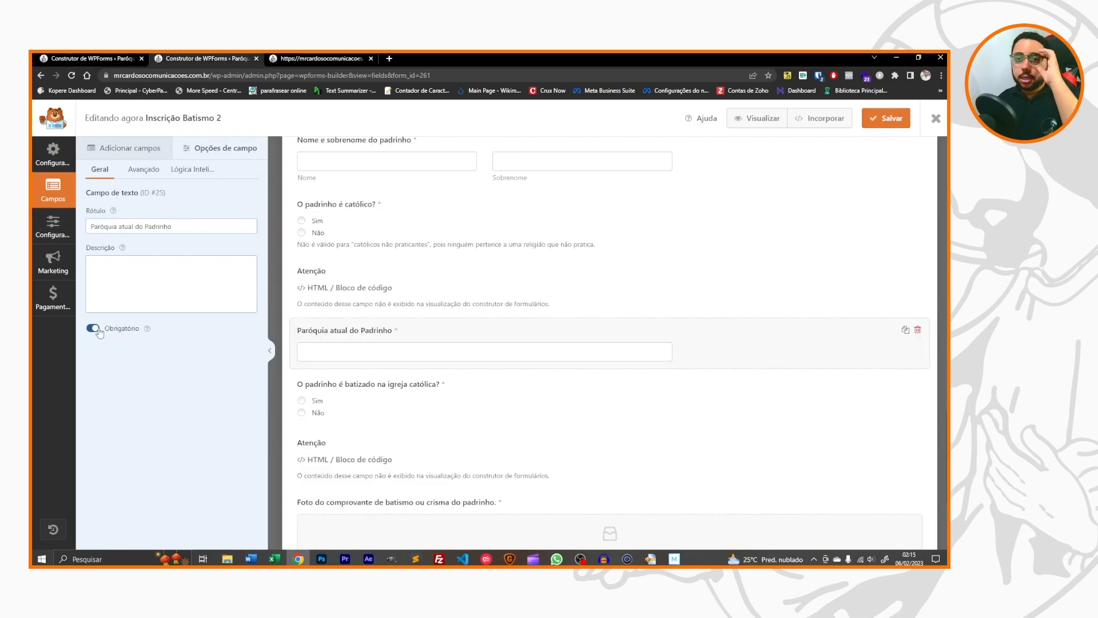
# Enable conditional logic on the Paróquia atual do Padrinho field, showing it if "O padrinho é católico?" is Sim.
pyautogui.click(193, 169)
pyautogui.click(93, 210)
pyautogui.click(114, 257)
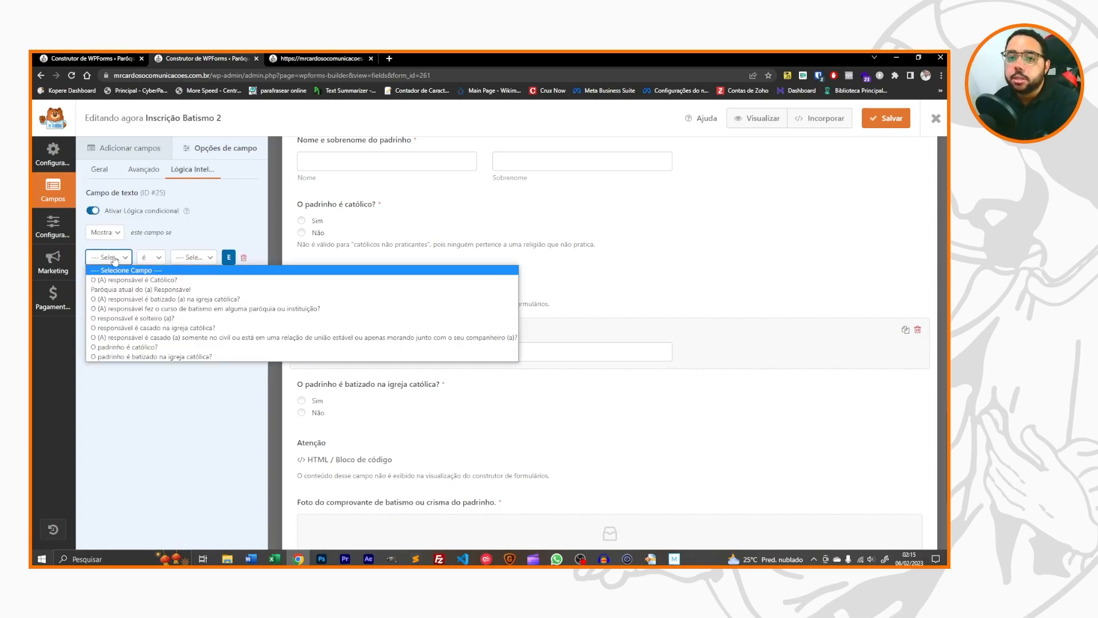
pyautogui.click(125, 347)
pyautogui.click(193, 257)
pyautogui.click(182, 279)
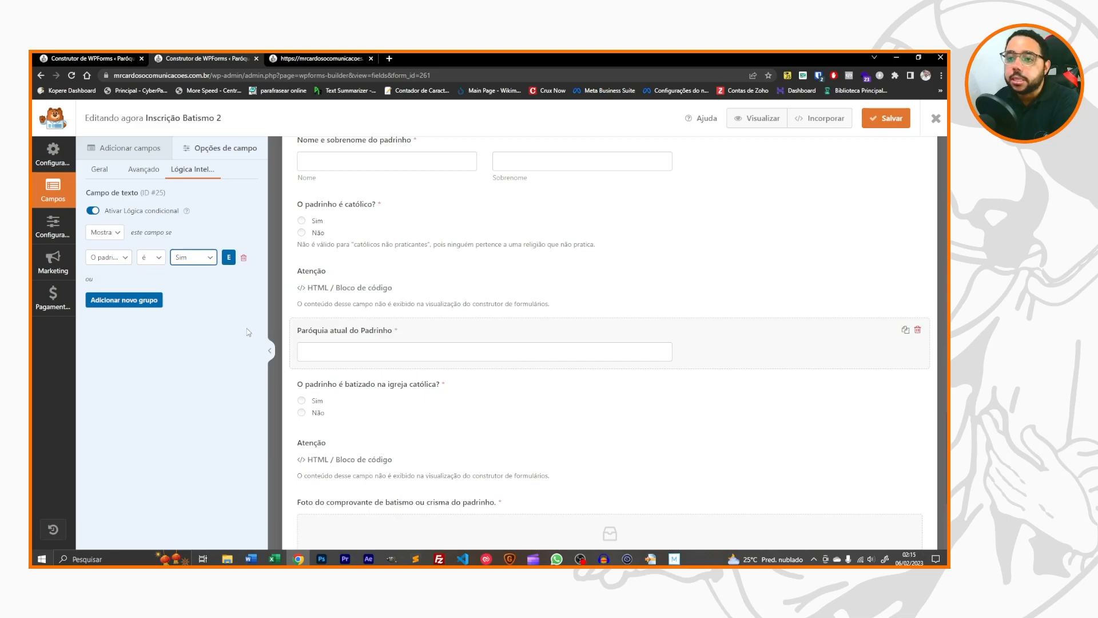
# Change the rule of "O padrinho é batizado na igreja católica?" to show it if Paróquia atual do Padrinho não está vazio.
pyautogui.scroll(-3, 374, 291)
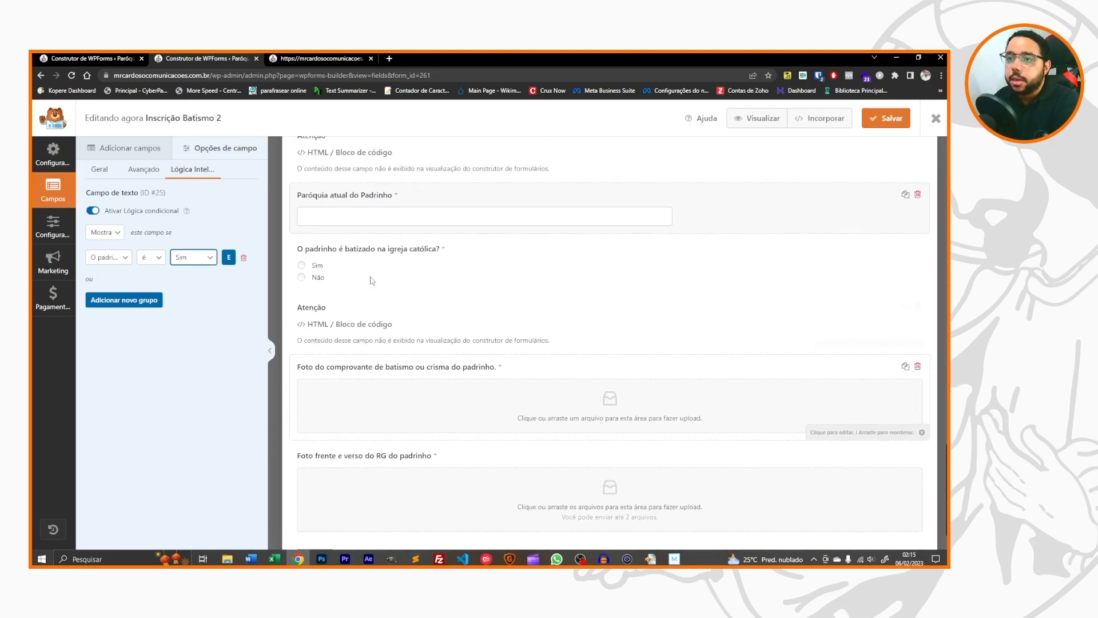
pyautogui.click(373, 259)
pyautogui.click(106, 258)
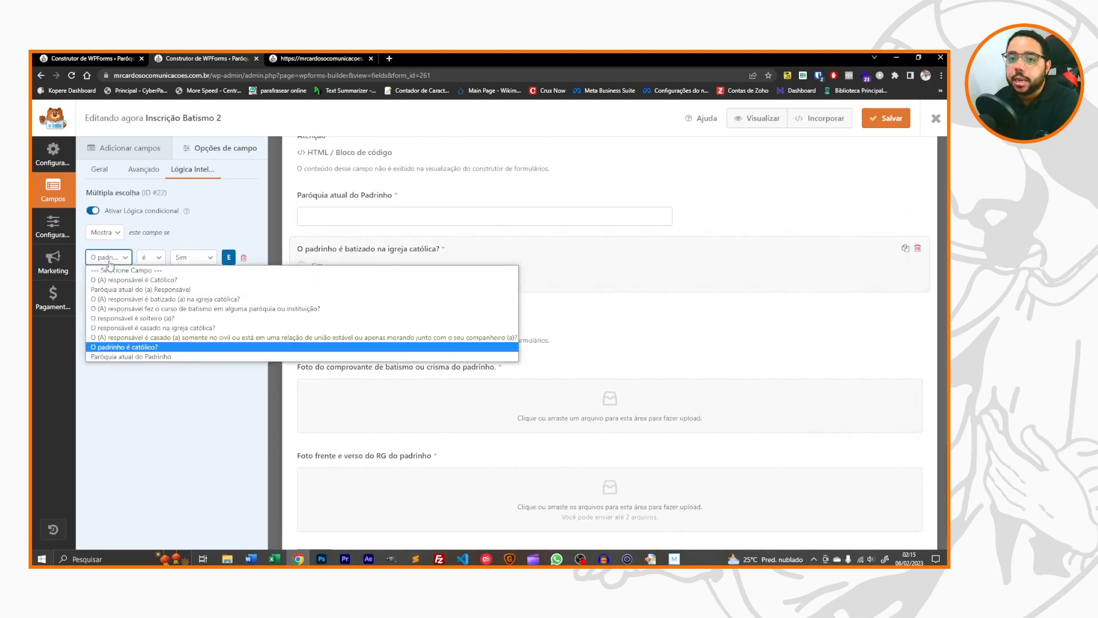
pyautogui.click(121, 356)
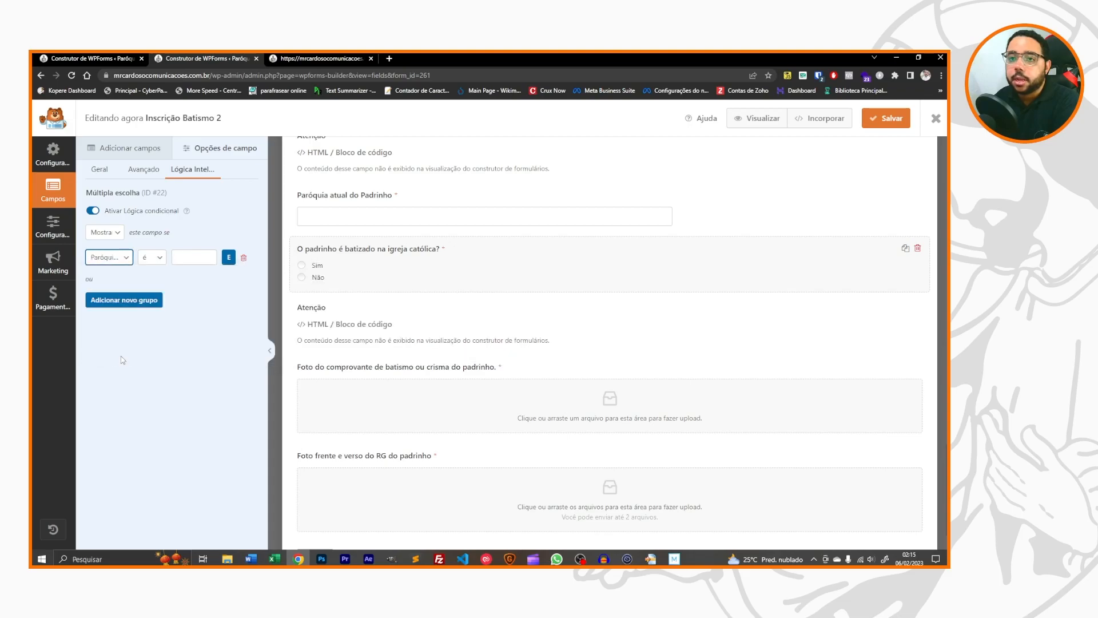
pyautogui.click(152, 262)
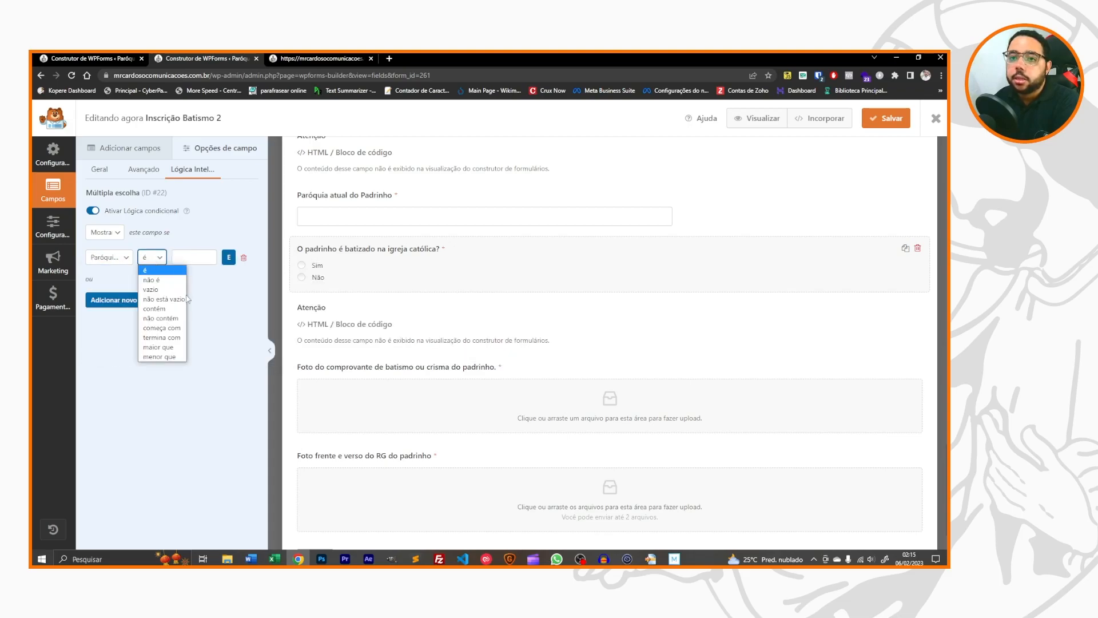
pyautogui.click(164, 300)
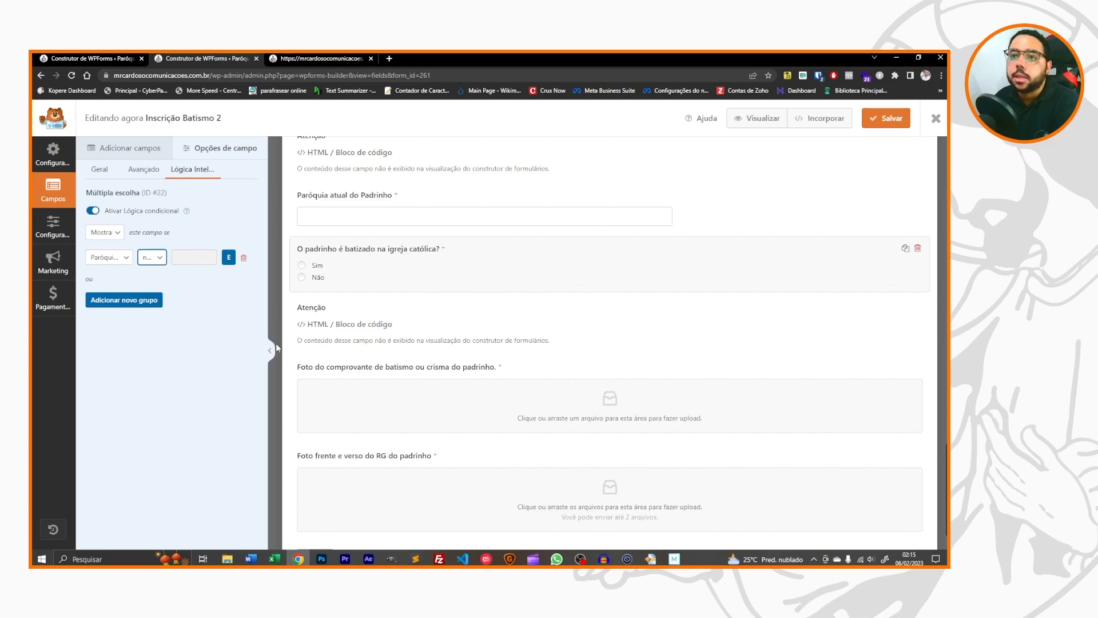
# Review the sequence of the godfather's questions, notices and uploads in Inscrição Batismo 2.
pyautogui.scroll(2, 374, 260)
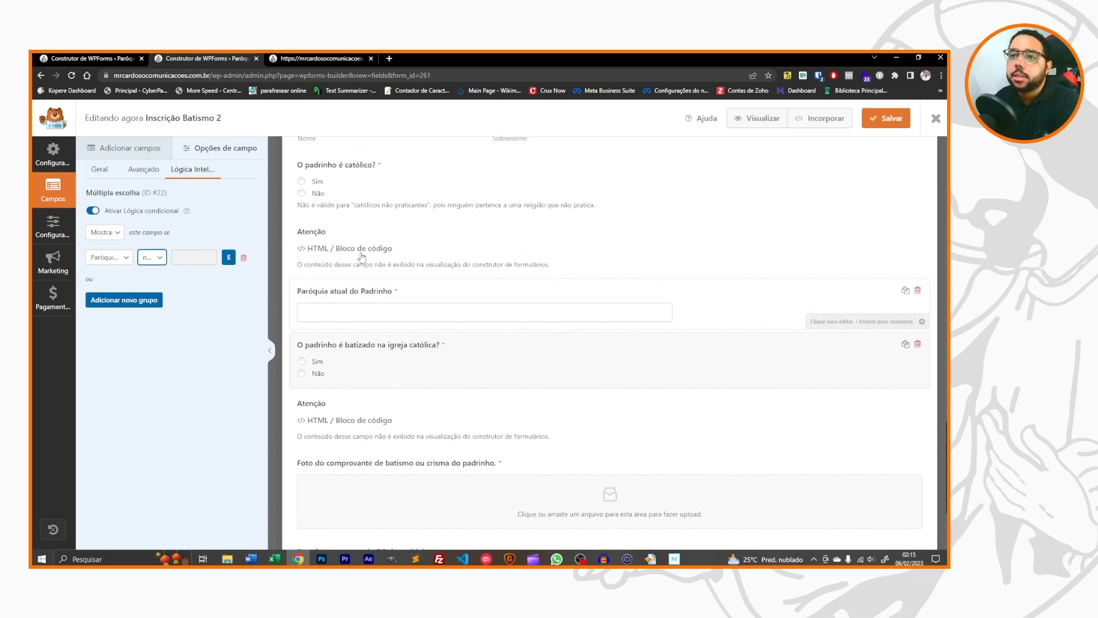
pyautogui.scroll(-1, 371, 375)
pyautogui.scroll(2, 372, 374)
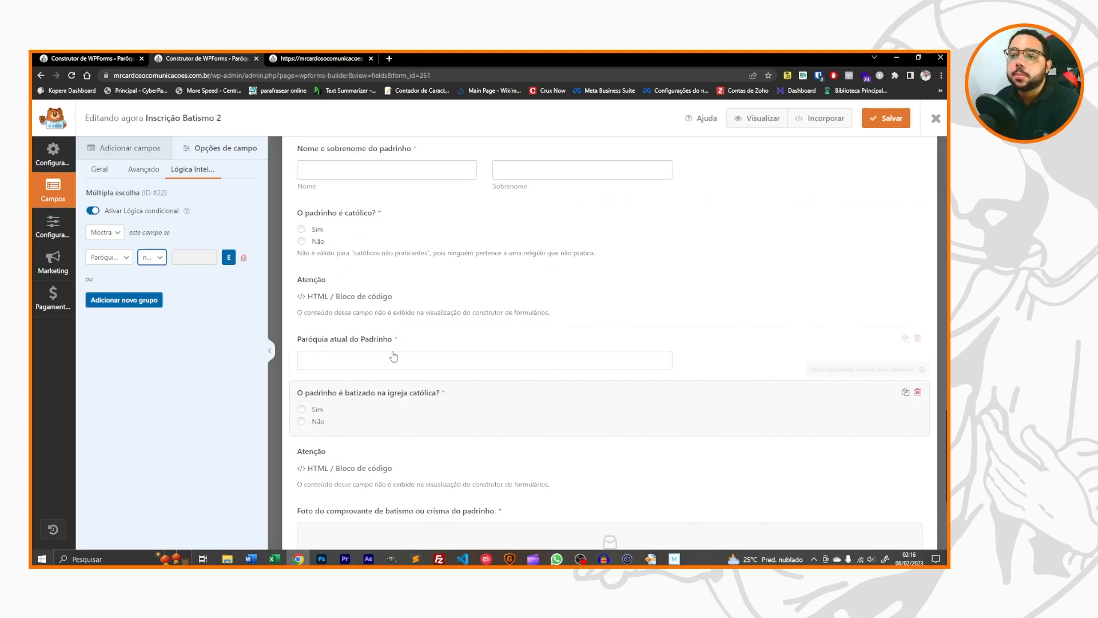
pyautogui.scroll(-3, 352, 403)
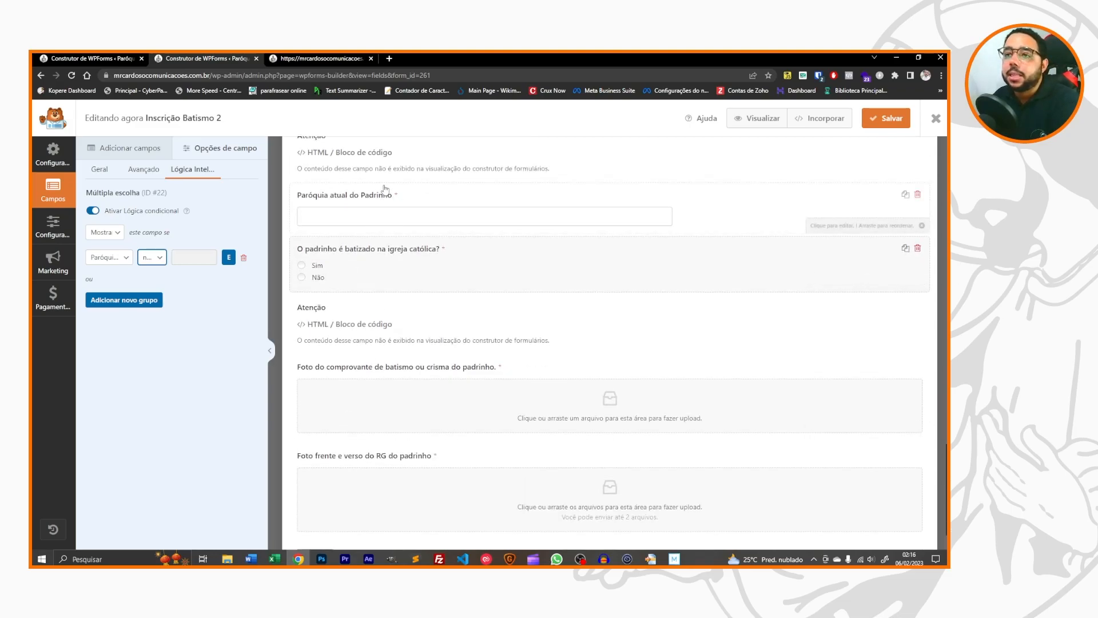
pyautogui.scroll(3, 410, 208)
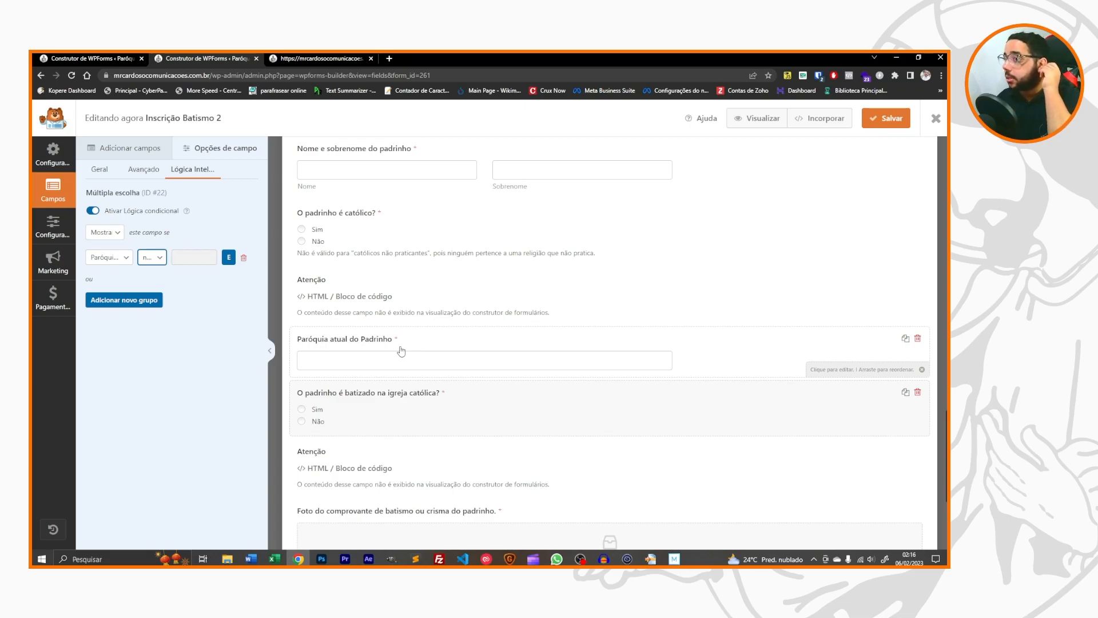
pyautogui.scroll(-1, 401, 351)
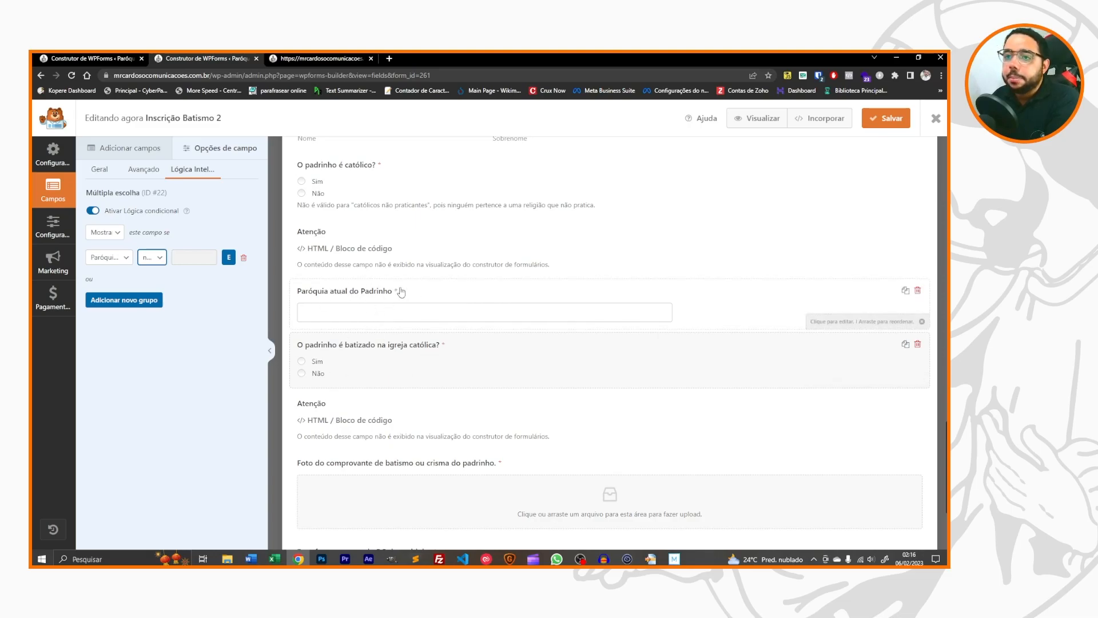
pyautogui.scroll(-2, 388, 308)
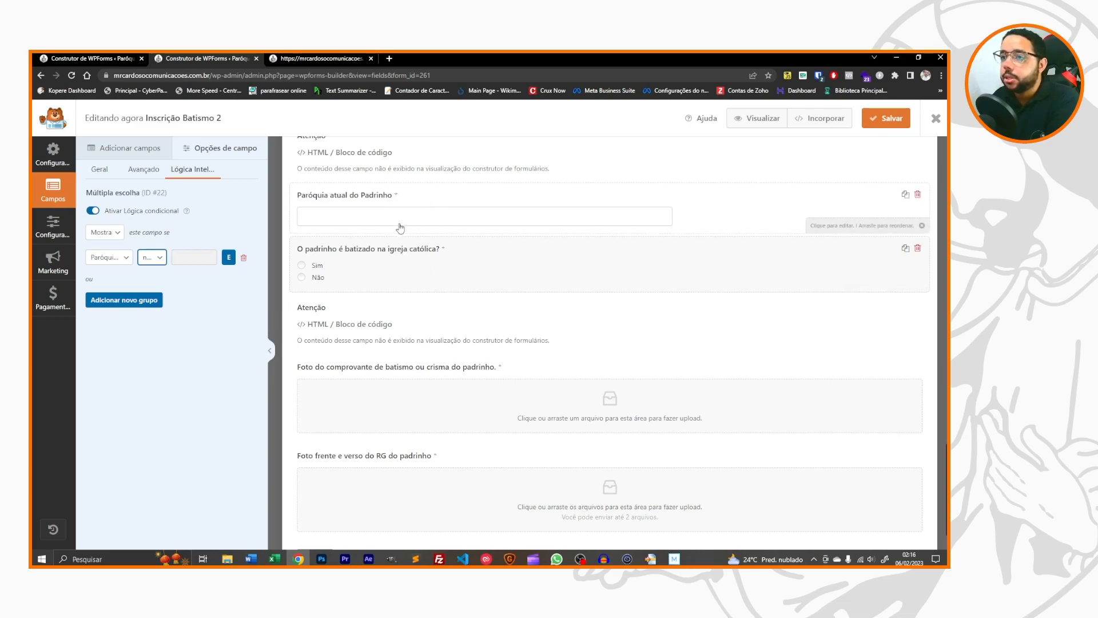
pyautogui.scroll(-1, 429, 314)
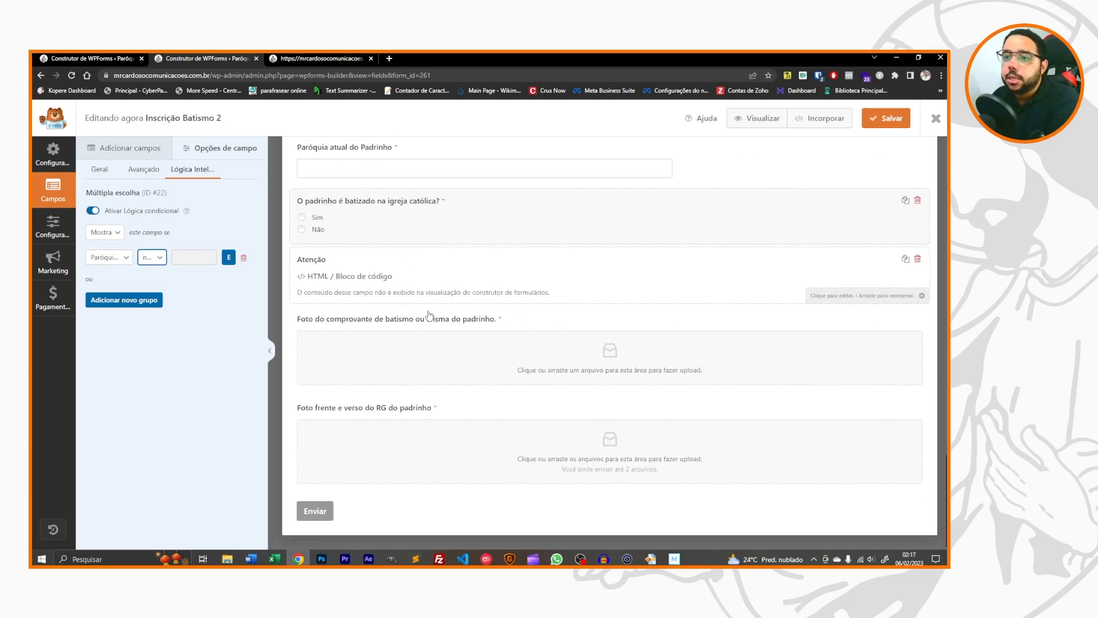
# Copy the label "O padrinho é maior de 16 anos e já recebeu a primeira eucaristia?" from the original form.
pyautogui.click(117, 59)
pyautogui.scroll(-5, 349, 192)
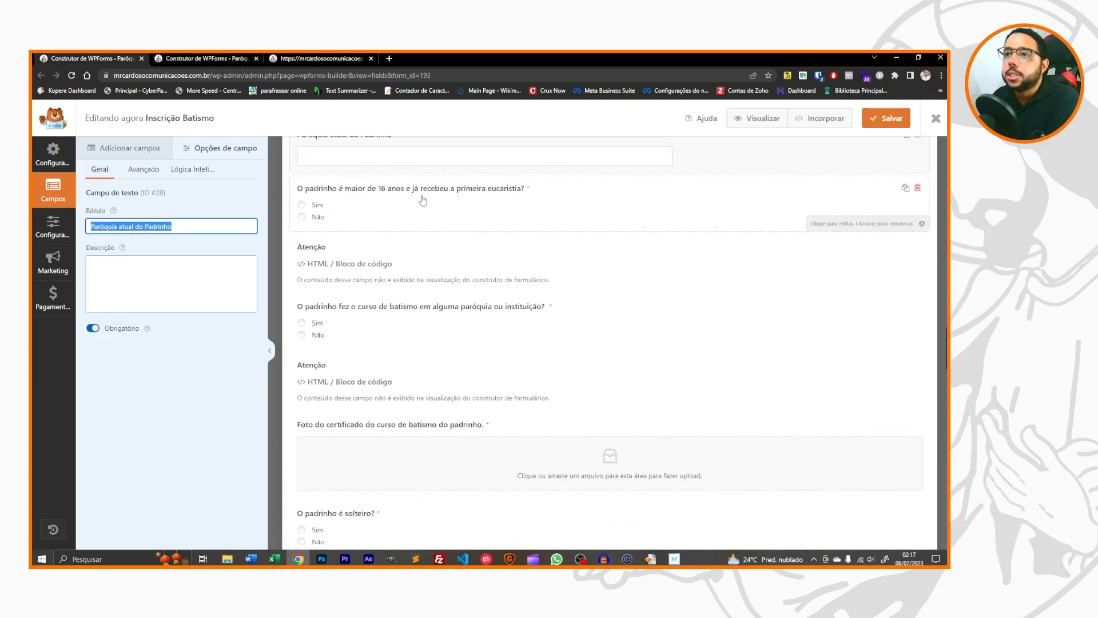
pyautogui.click(518, 200)
pyautogui.hotkey('ctrl', 'c')
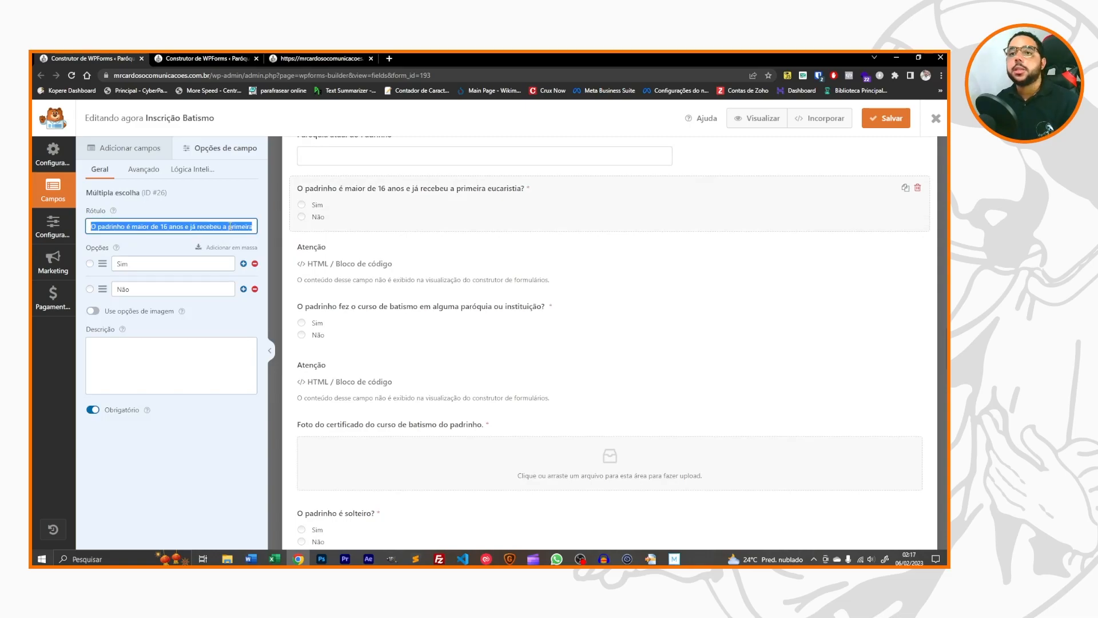
pyautogui.click(192, 57)
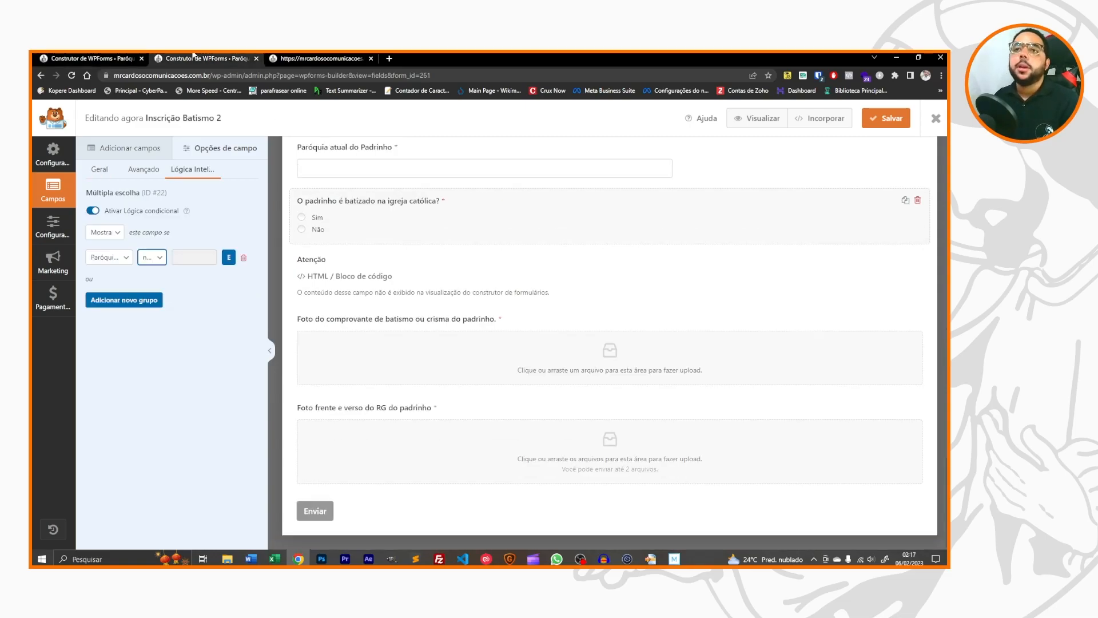
# Duplicate the godfather's baptism question below the RG upload and relabel it "O padrinho é maior de 16 anos e já recebeu a primeira eucaristia?".
pyautogui.click(906, 199)
pyautogui.click(456, 363)
pyautogui.scroll(-1, 416, 285)
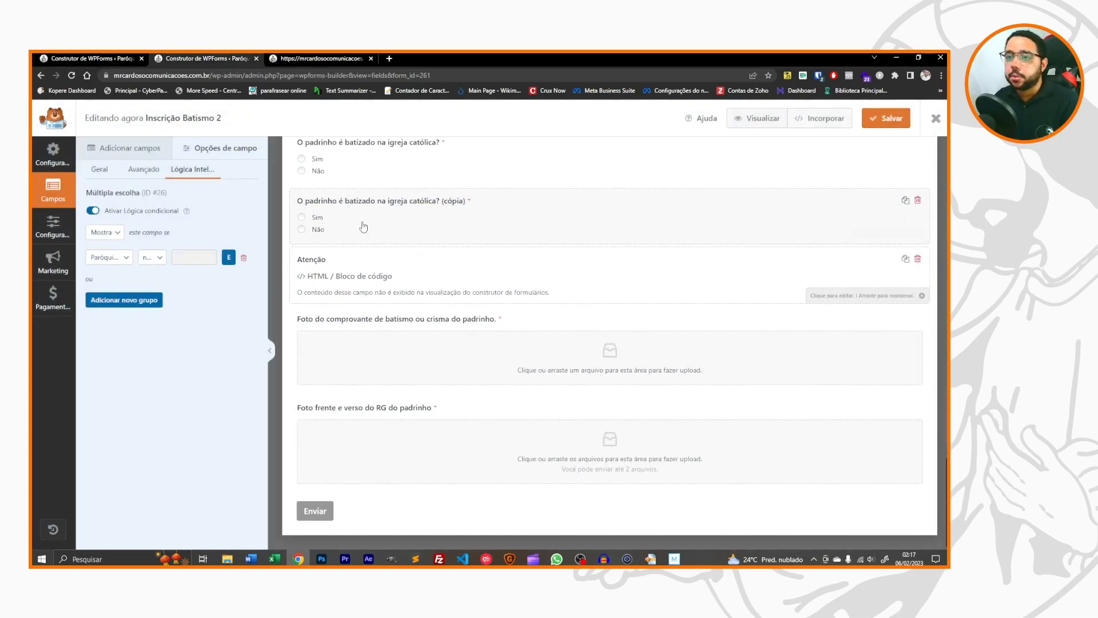
pyautogui.moveTo(361, 209); pyautogui.dragTo(398, 467)
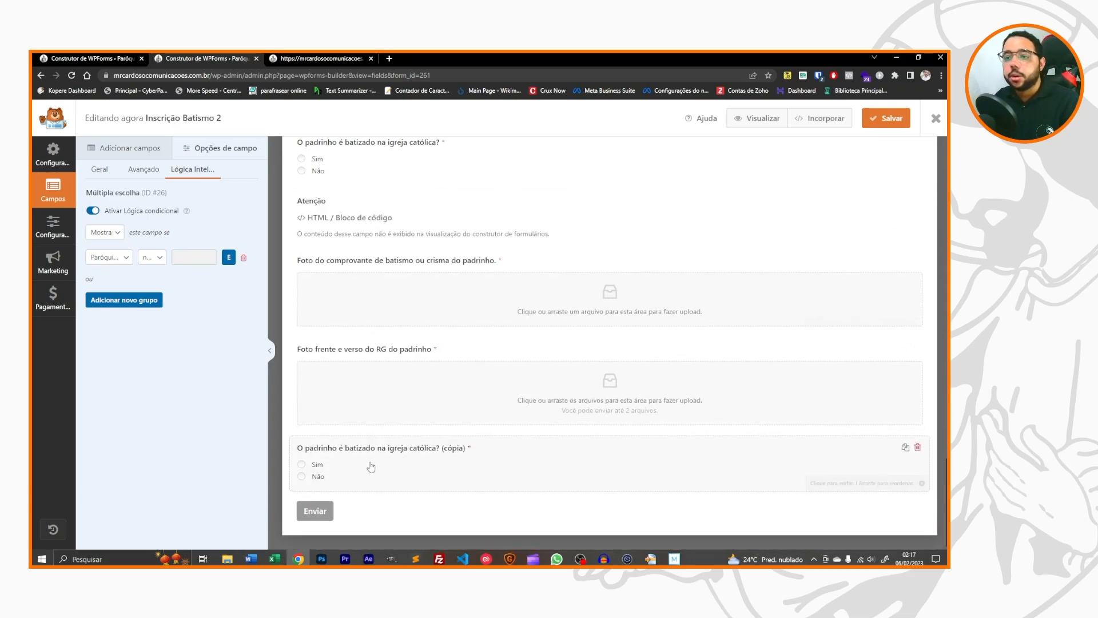
pyautogui.click(99, 169)
pyautogui.tripleClick(95, 226)
pyautogui.hotkey('ctrl', 'v')
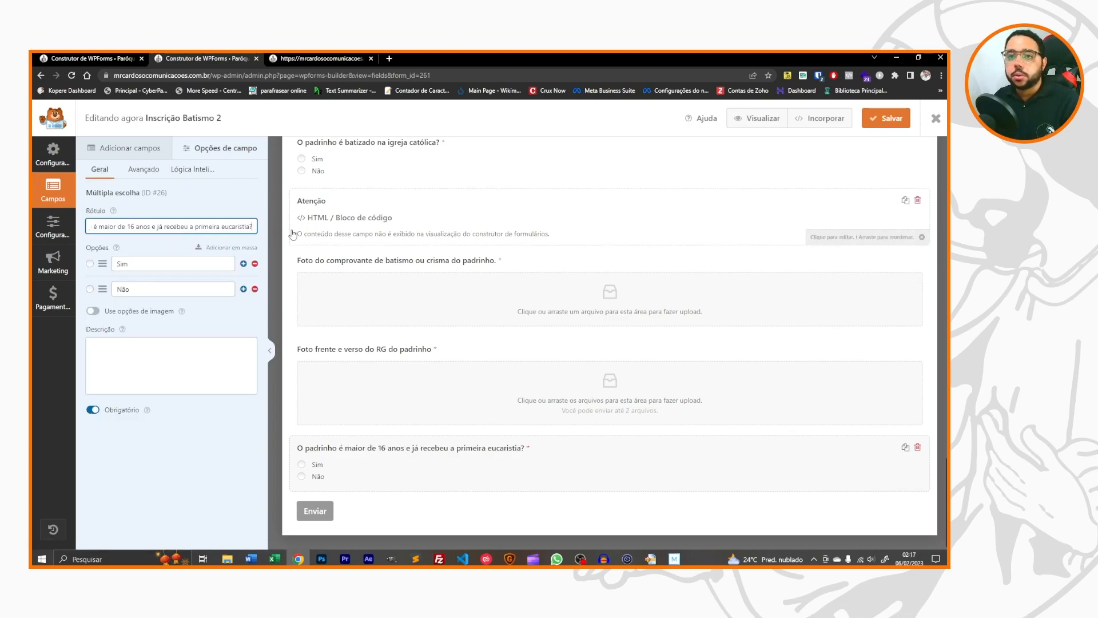
# Set the first-communion question's rule to show it if "O padrinho é batizado na igreja católica?" é Sim.
pyautogui.click(192, 169)
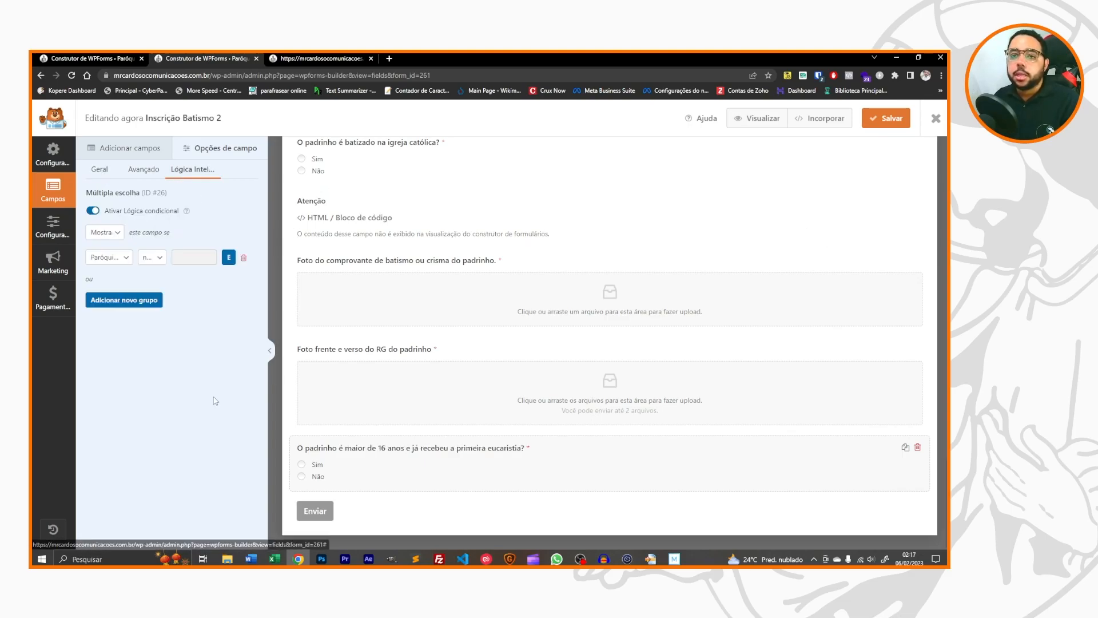
pyautogui.click(116, 258)
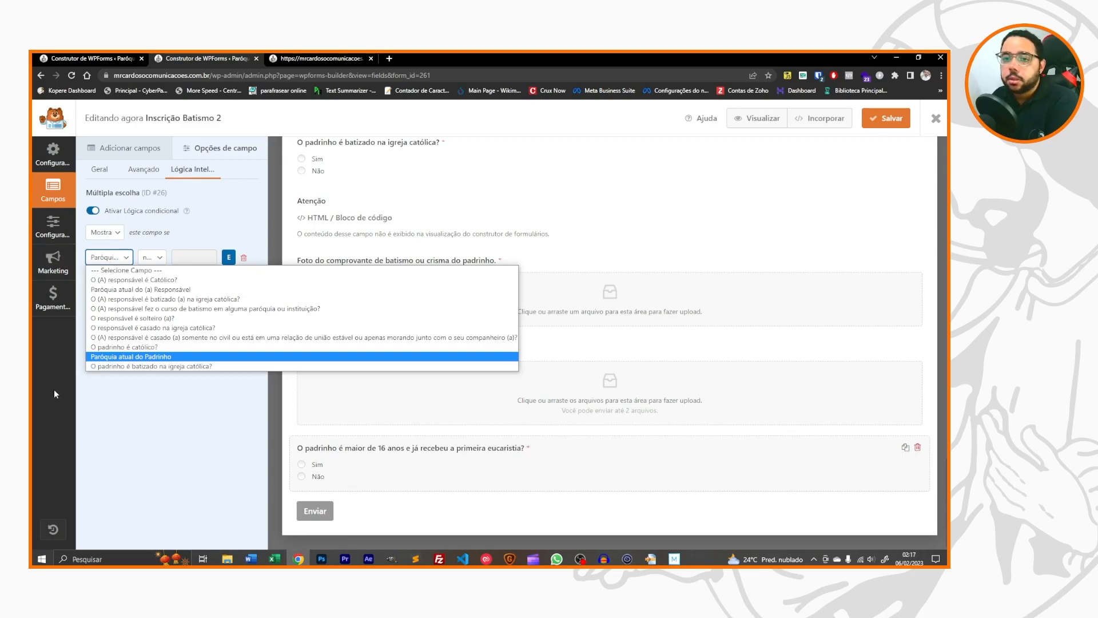
pyautogui.click(117, 366)
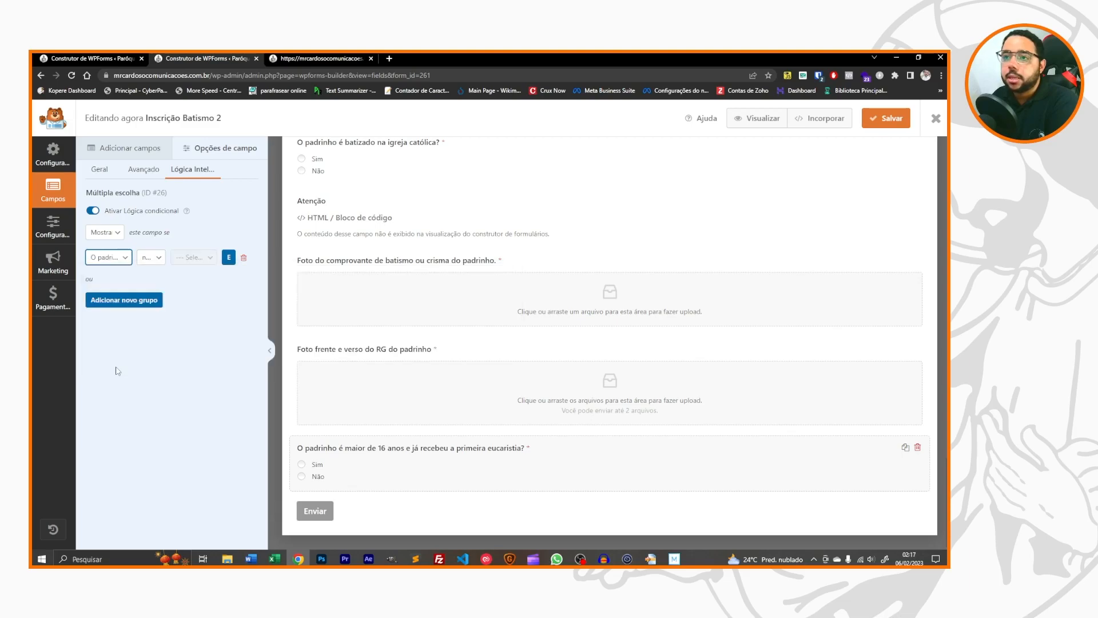
pyautogui.scroll(1, 549, 376)
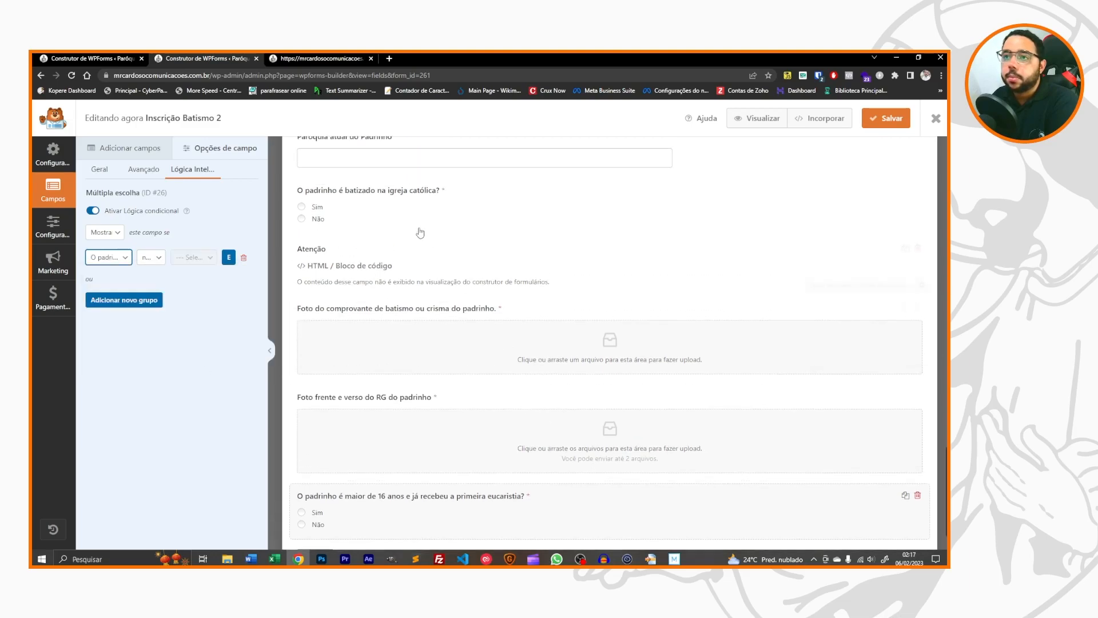
pyautogui.click(152, 259)
pyautogui.click(154, 271)
pyautogui.click(194, 257)
pyautogui.click(182, 279)
pyautogui.scroll(-1, 445, 402)
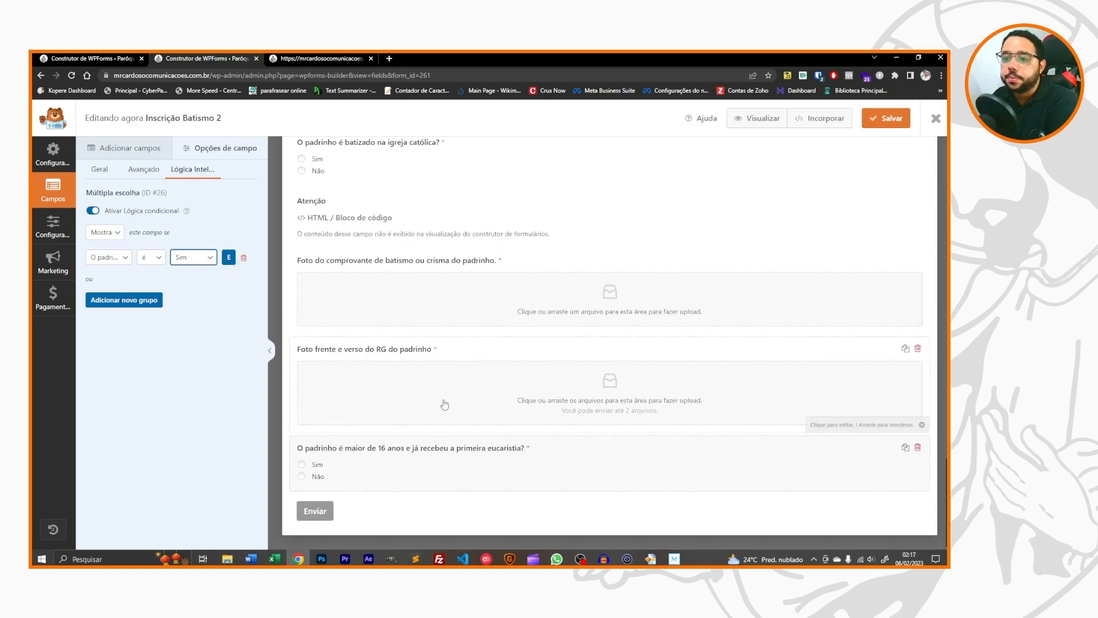
# Add an HTML block below the godfather's first-communion question.
pyautogui.scroll(1, 389, 189)
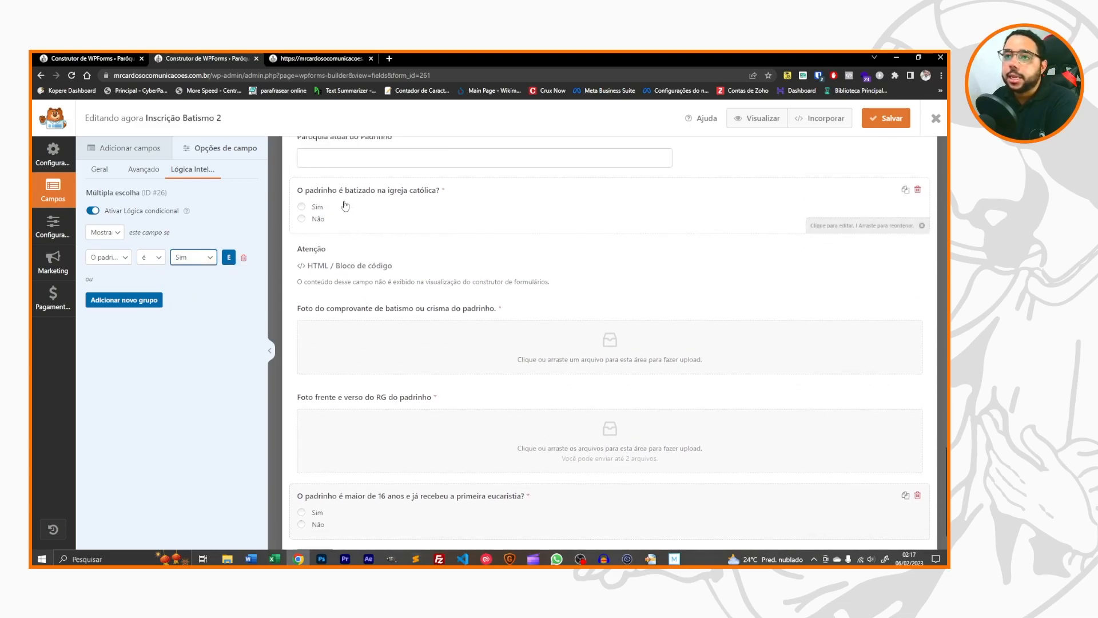
pyautogui.scroll(-1, 376, 399)
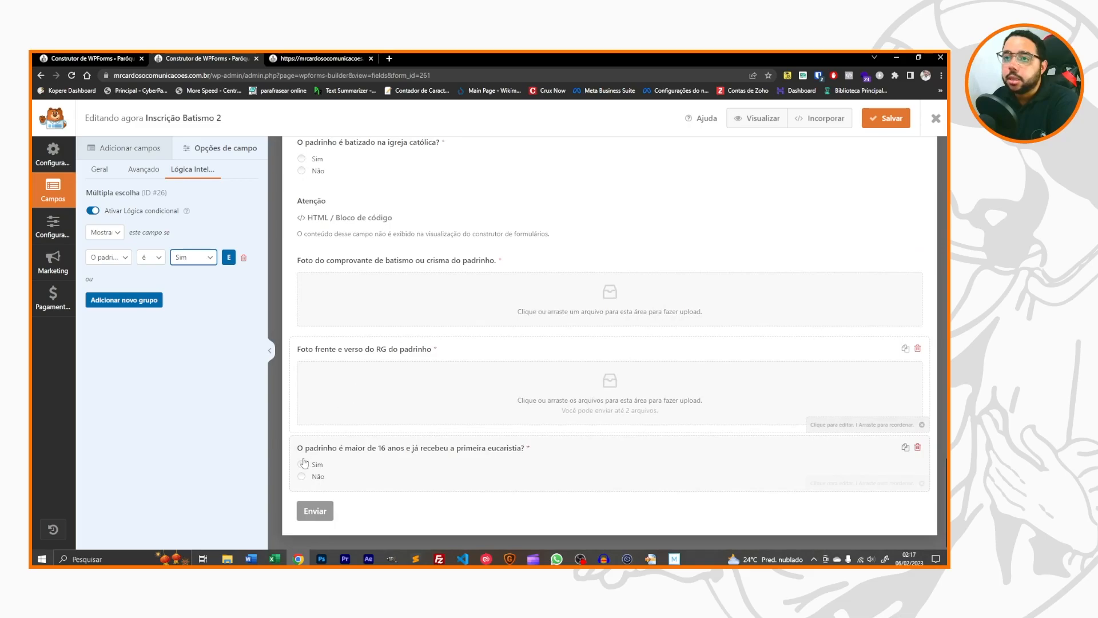
pyautogui.click(129, 149)
pyautogui.scroll(-3, 143, 421)
pyautogui.moveTo(148, 420); pyautogui.dragTo(334, 481)
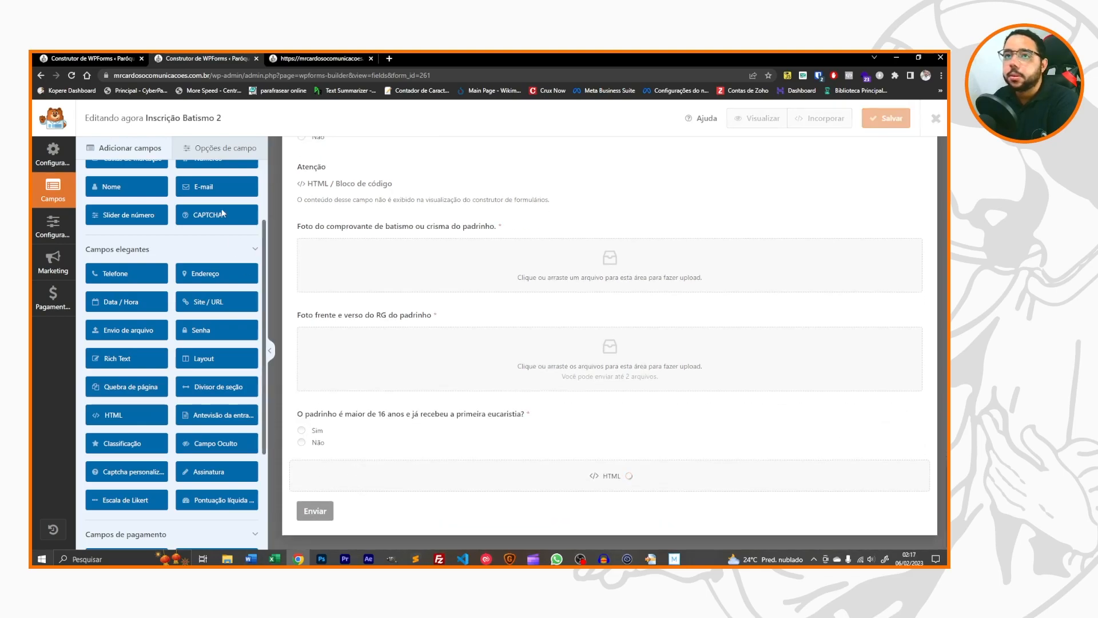
# Copy the notice code under the first-communion question in the original Inscrição Batismo form.
pyautogui.click(101, 59)
pyautogui.scroll(-3, 411, 435)
pyautogui.scroll(3, 410, 425)
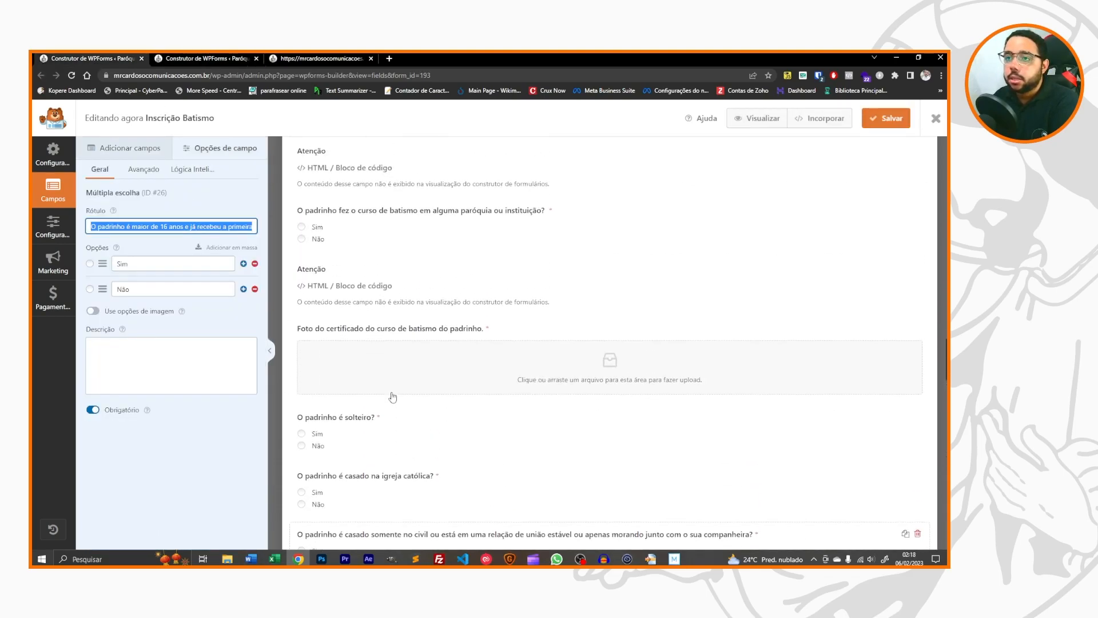
pyautogui.scroll(1, 406, 350)
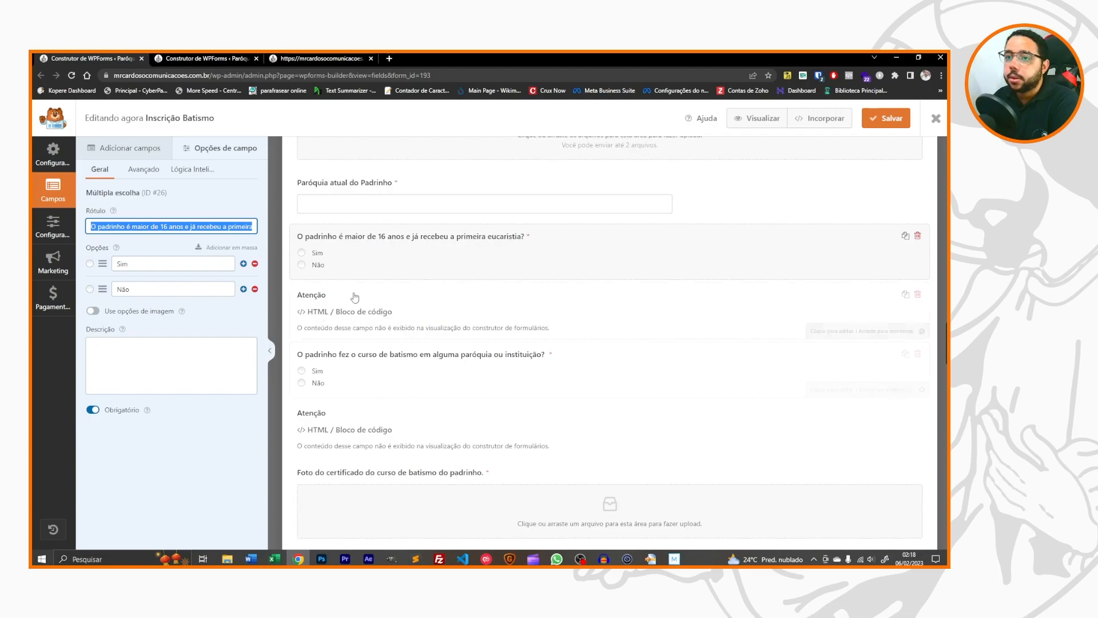
pyautogui.click(406, 320)
pyautogui.hotkey('ctrl', 'a')
pyautogui.hotkey('ctrl', 'c')
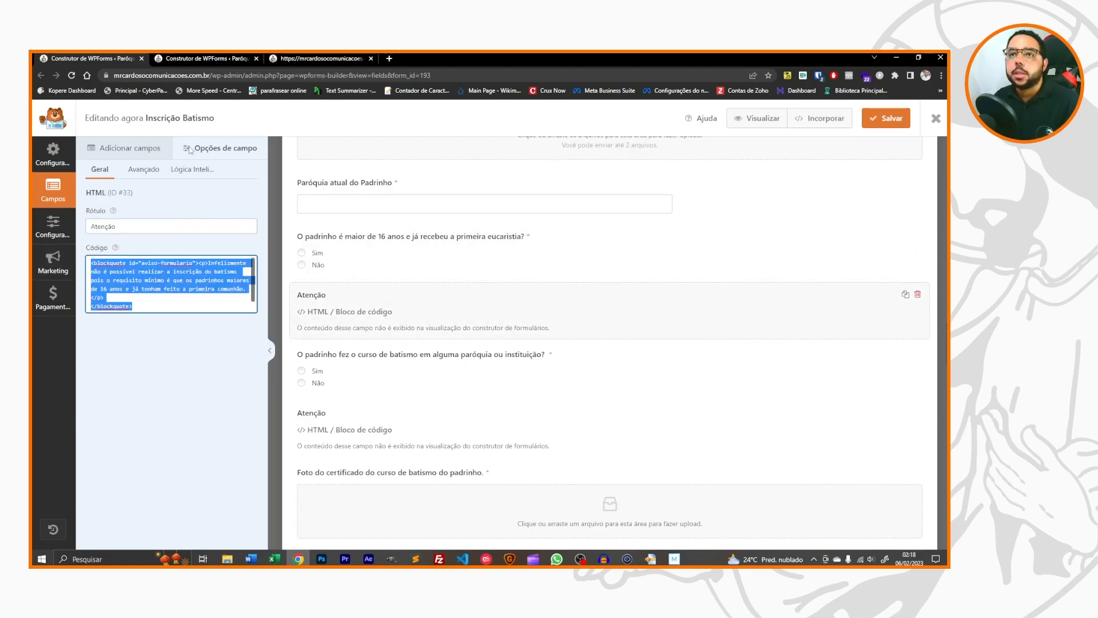
# Label the new HTML block in Inscrição Batismo 2 "Atenção" and paste the copied notice code into it.
pyautogui.click(203, 58)
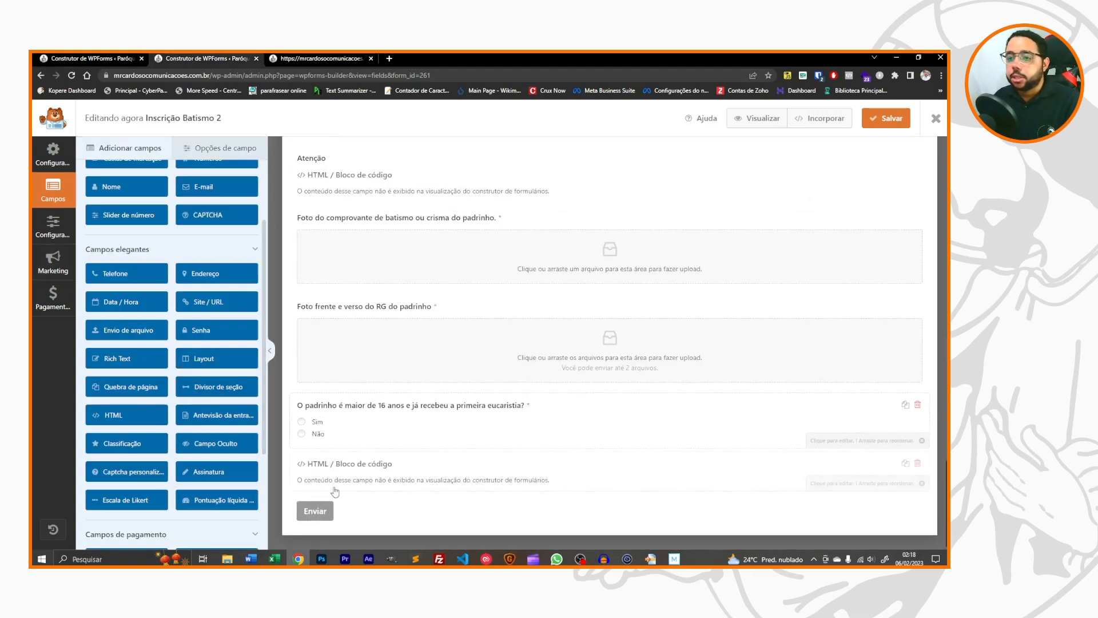
pyautogui.click(312, 476)
pyautogui.click(151, 227)
pyautogui.write('Atenção')
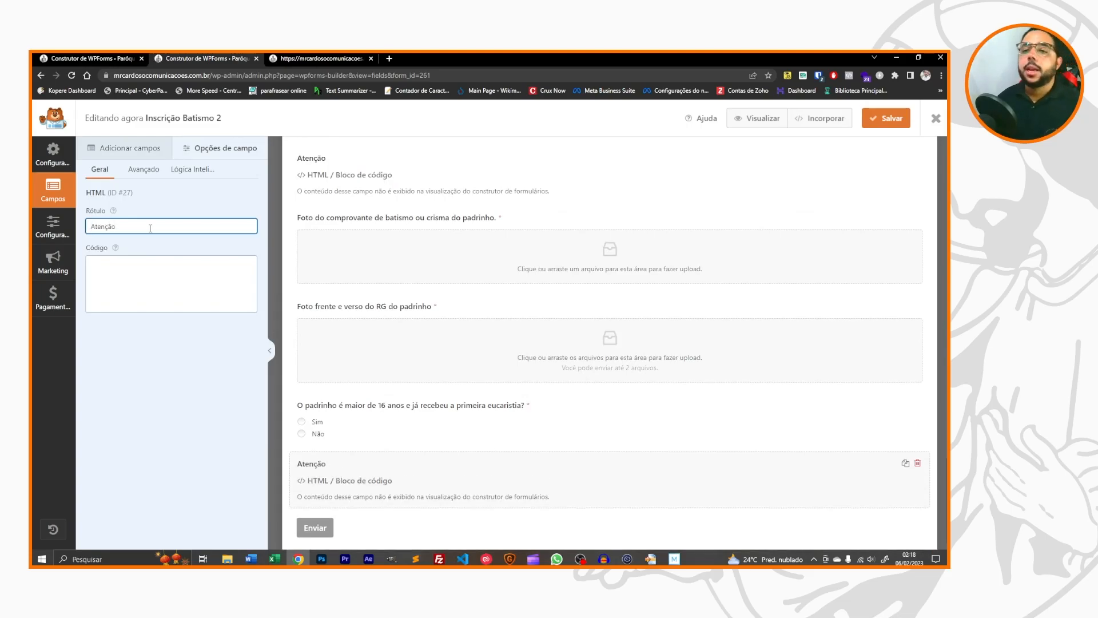
pyautogui.click(204, 282)
pyautogui.hotkey('ctrl', 'v')
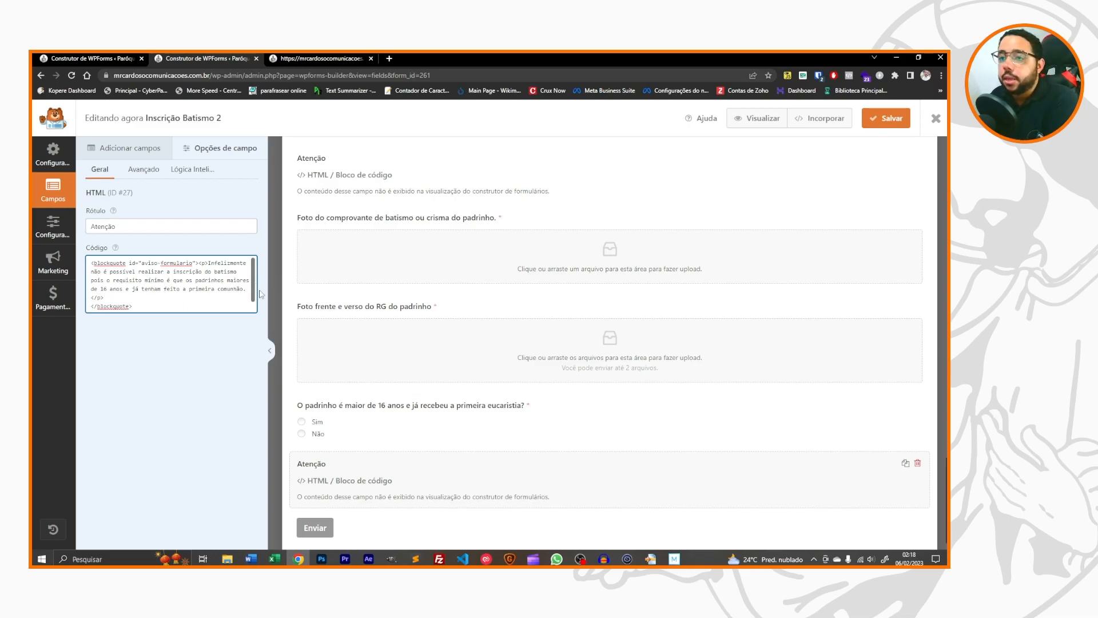
# Show the notice only if "O padrinho é maior de 16 anos e já recebeu a primeira eucaristia?" é Não, and save the form.
pyautogui.click(180, 170)
pyautogui.click(93, 211)
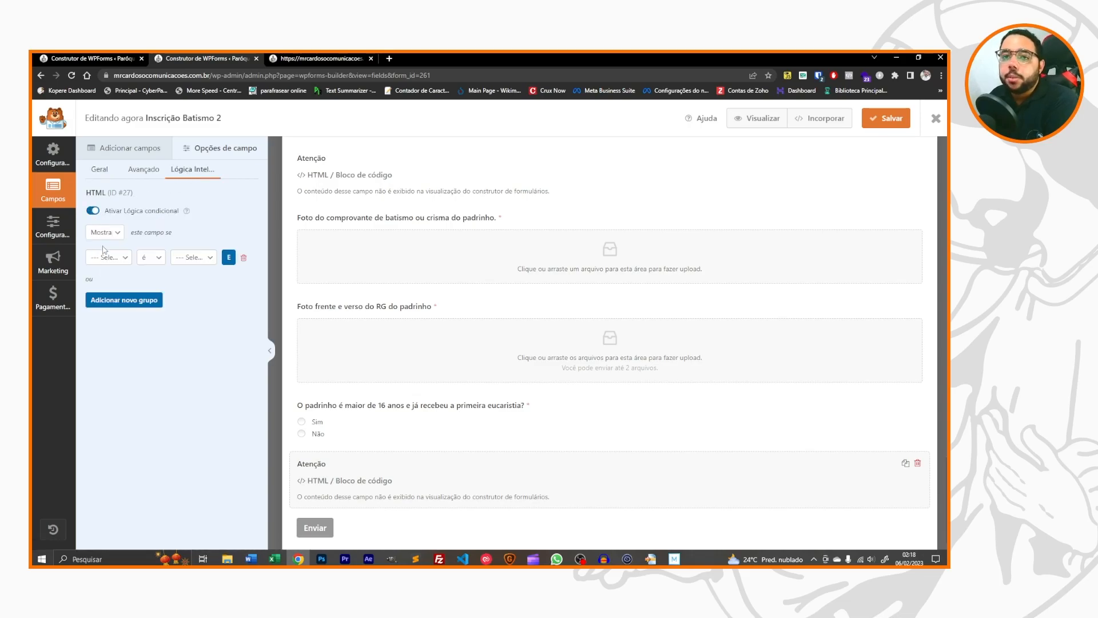
pyautogui.click(112, 259)
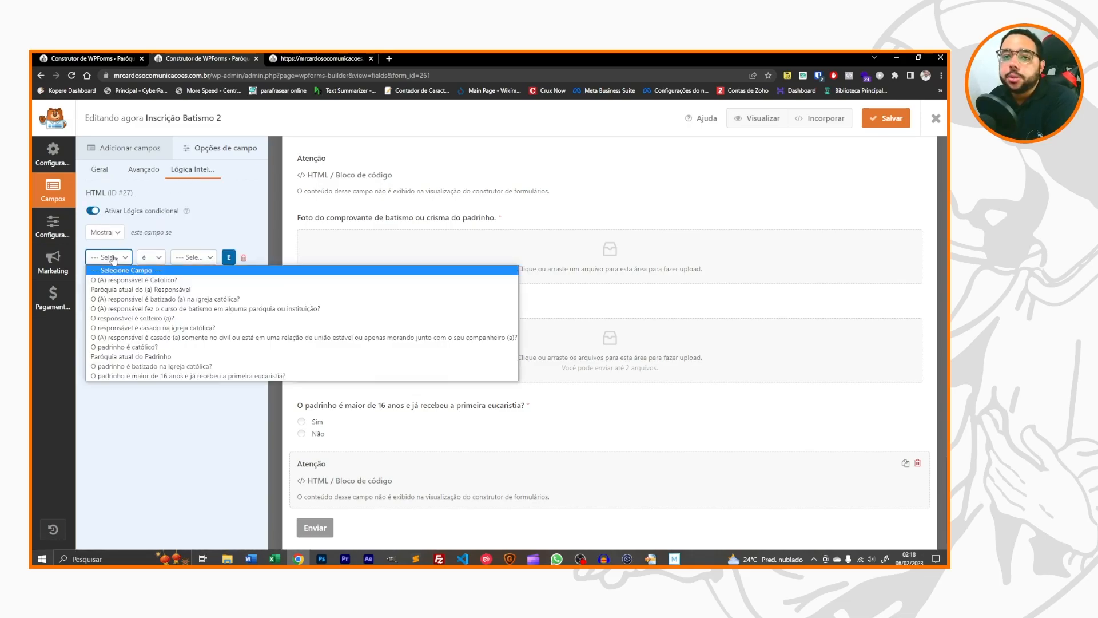
pyautogui.click(133, 376)
pyautogui.click(187, 259)
pyautogui.click(192, 287)
pyautogui.click(191, 262)
pyautogui.click(187, 290)
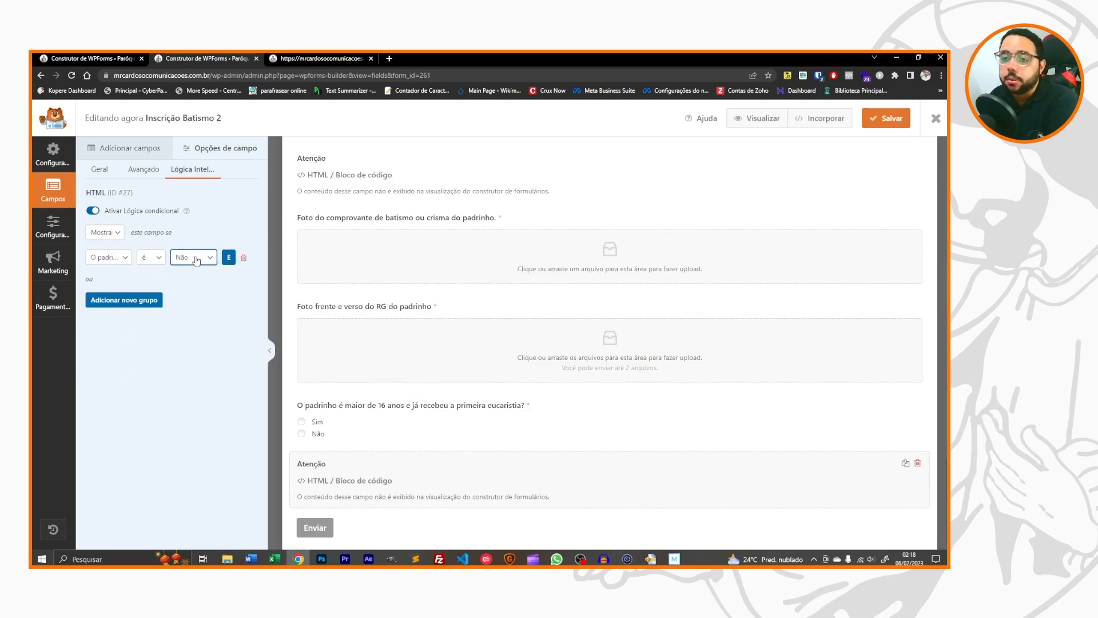
pyautogui.click(886, 119)
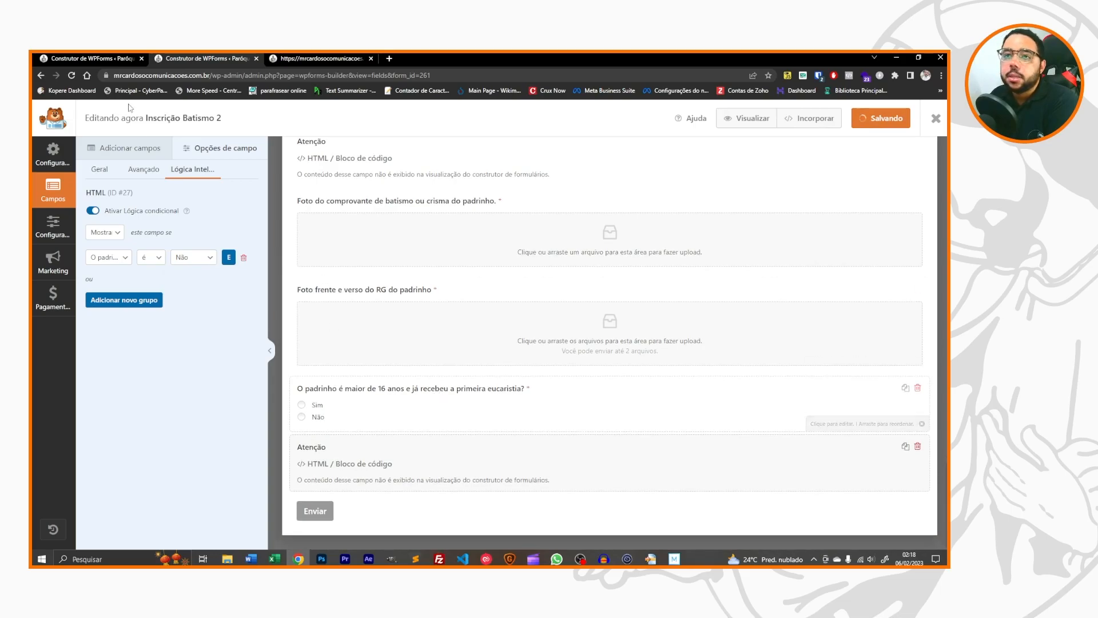
# Copy the label "O padrinho fez o curso de batismo em alguma paróquia ou instituição?" from the original form.
pyautogui.click(59, 54)
pyautogui.scroll(-3, 439, 408)
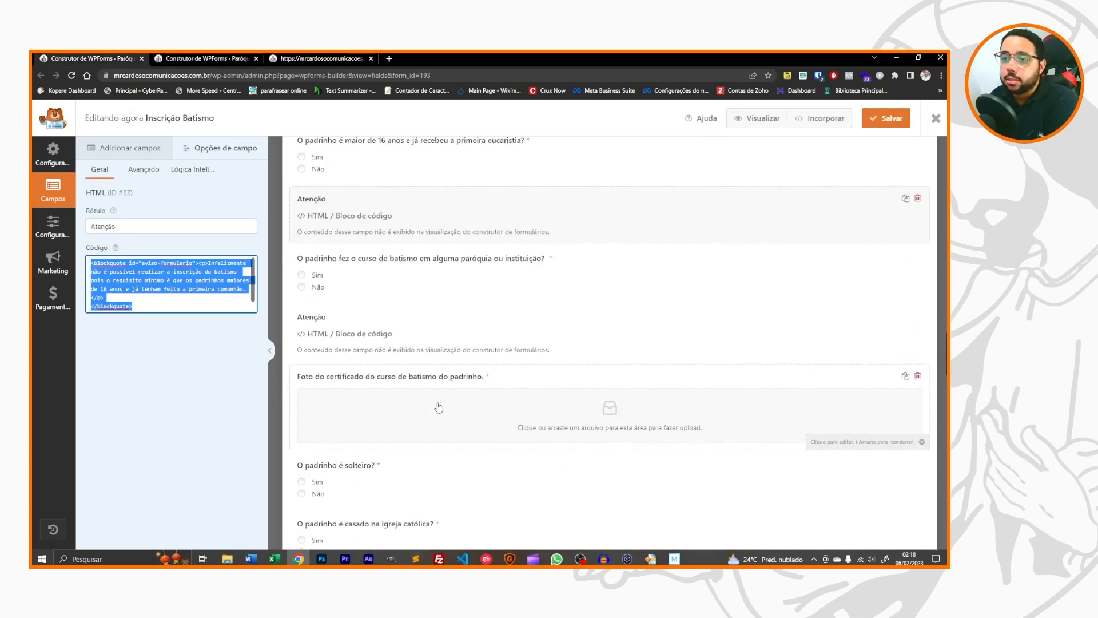
pyautogui.scroll(-3, 439, 407)
pyautogui.scroll(4, 437, 407)
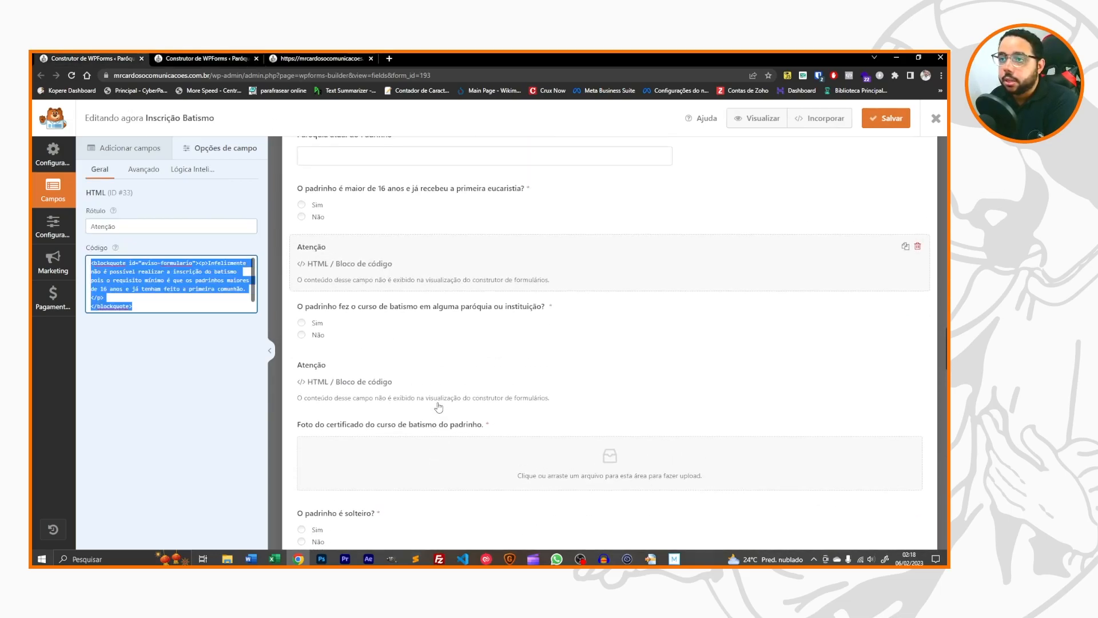
pyautogui.click(360, 316)
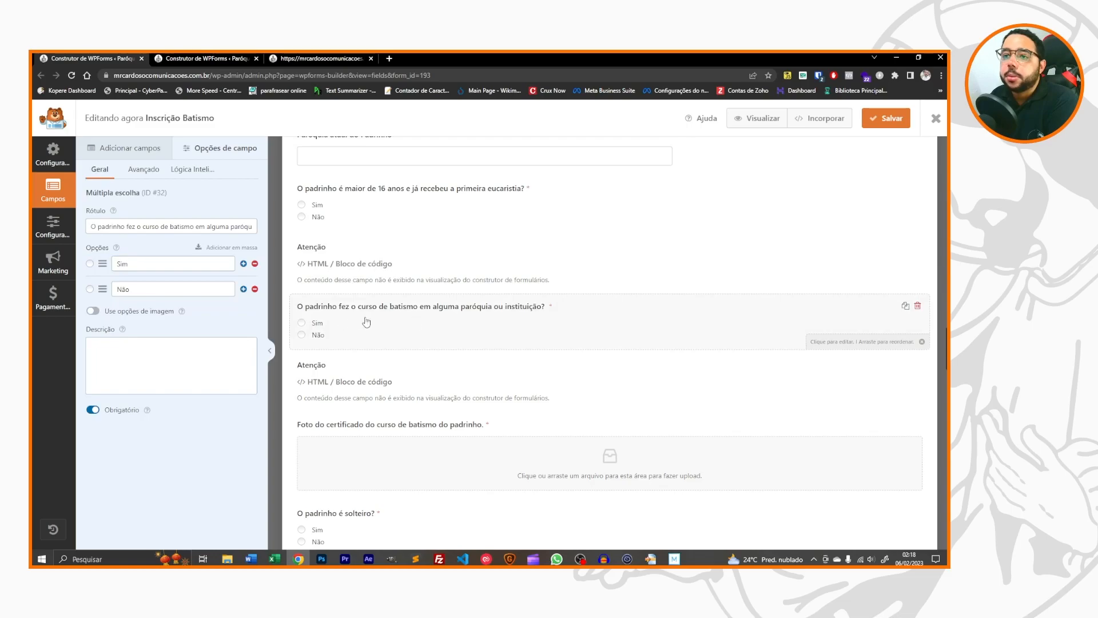
pyautogui.tripleClick(192, 226)
pyautogui.hotkey('ctrl', 'c')
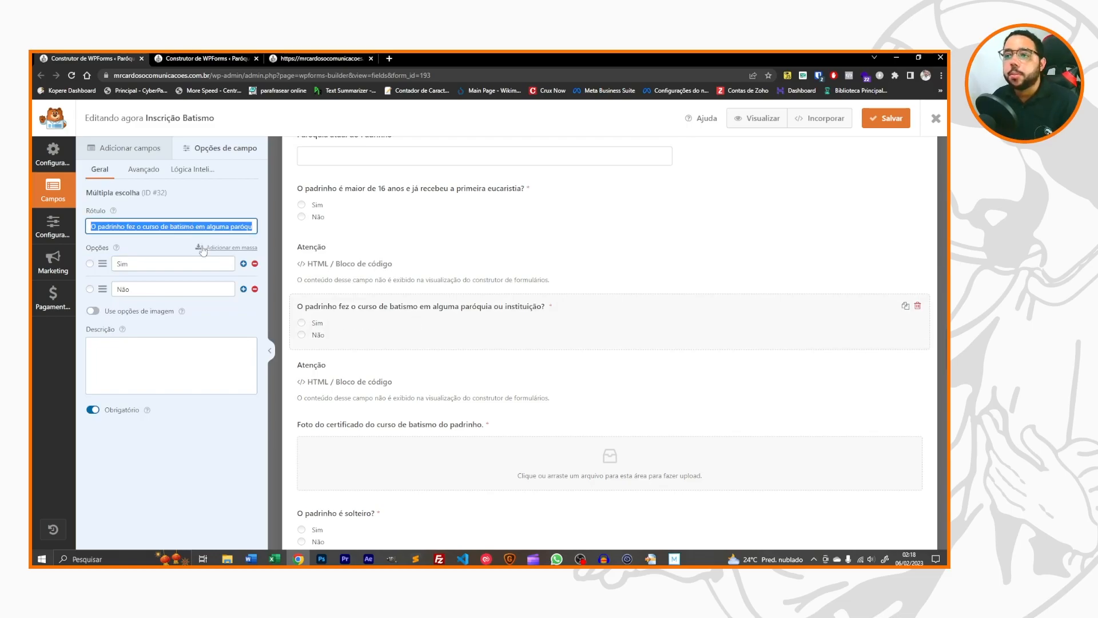
# Duplicate the godfather's first-communion question in Inscrição Batismo 2 and move the copy below the last Atenção notice.
pyautogui.click(192, 58)
pyautogui.click(376, 396)
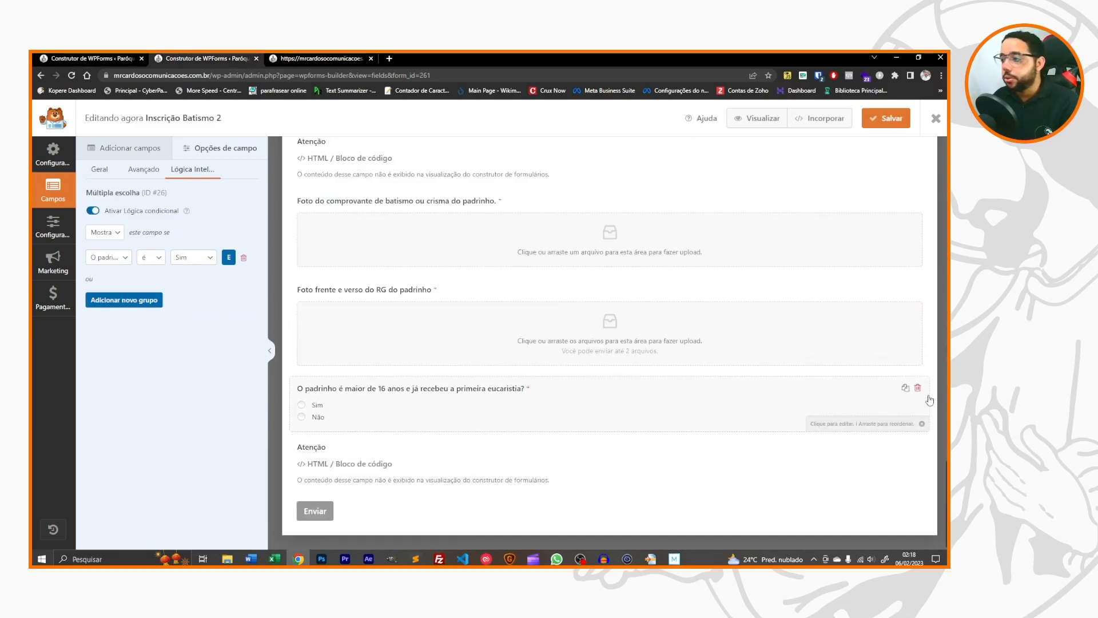
pyautogui.click(905, 388)
pyautogui.click(459, 362)
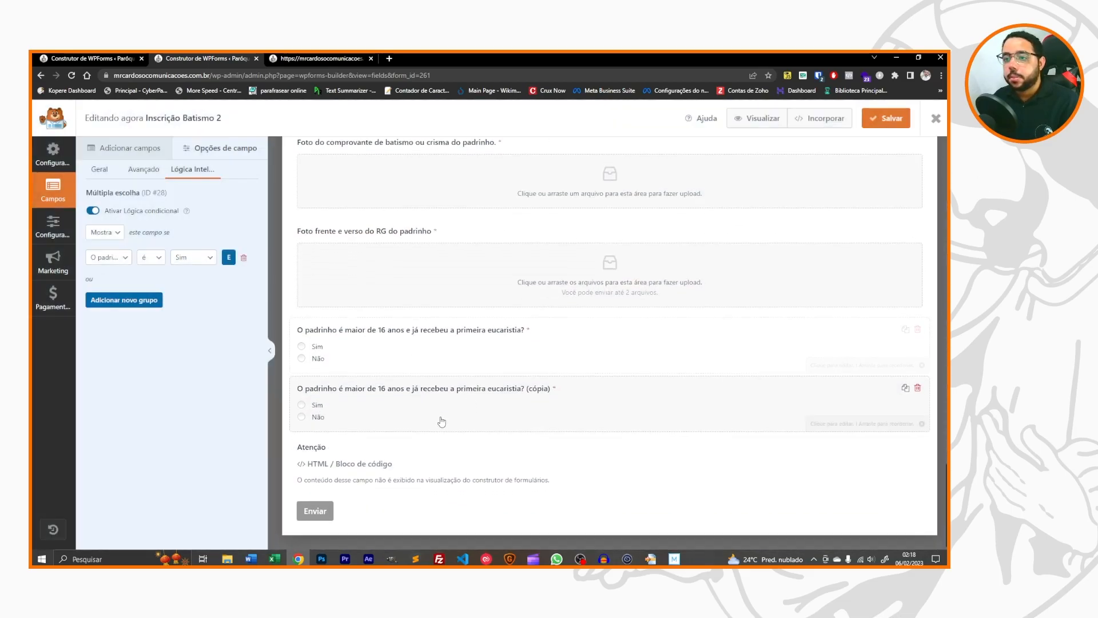
pyautogui.moveTo(440, 421); pyautogui.dragTo(441, 458)
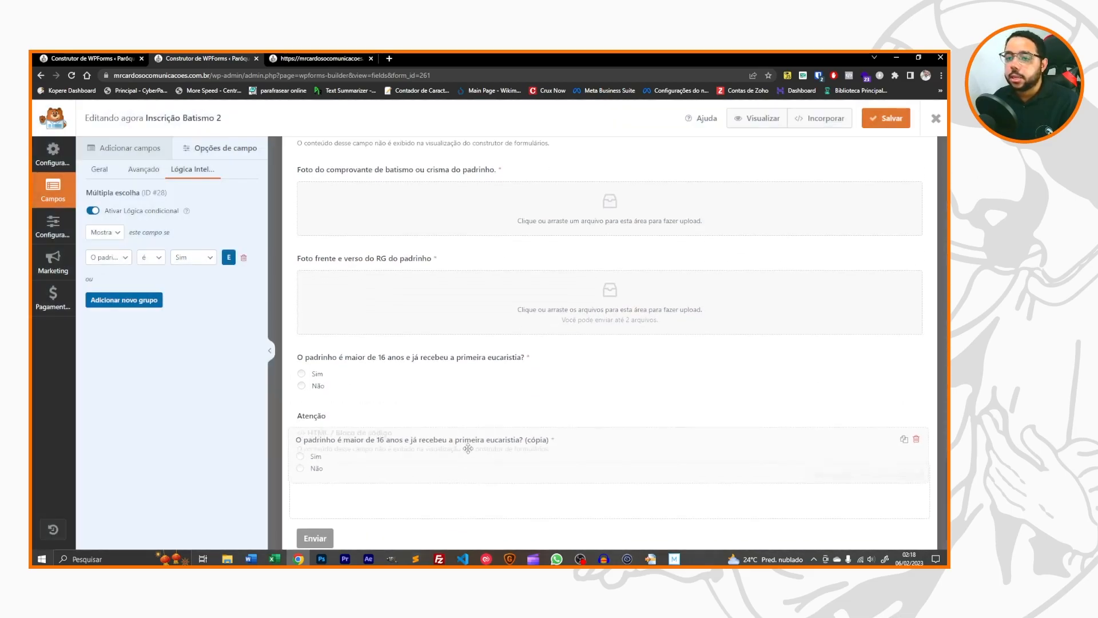
# Relabel the duplicated question "O padrinho fez o curso de batismo em alguma paróquia ou instituição?".
pyautogui.click(99, 175)
pyautogui.click(155, 227)
pyautogui.hotkey('ctrl', 'a')
pyautogui.hotkey('ctrl', 'v')
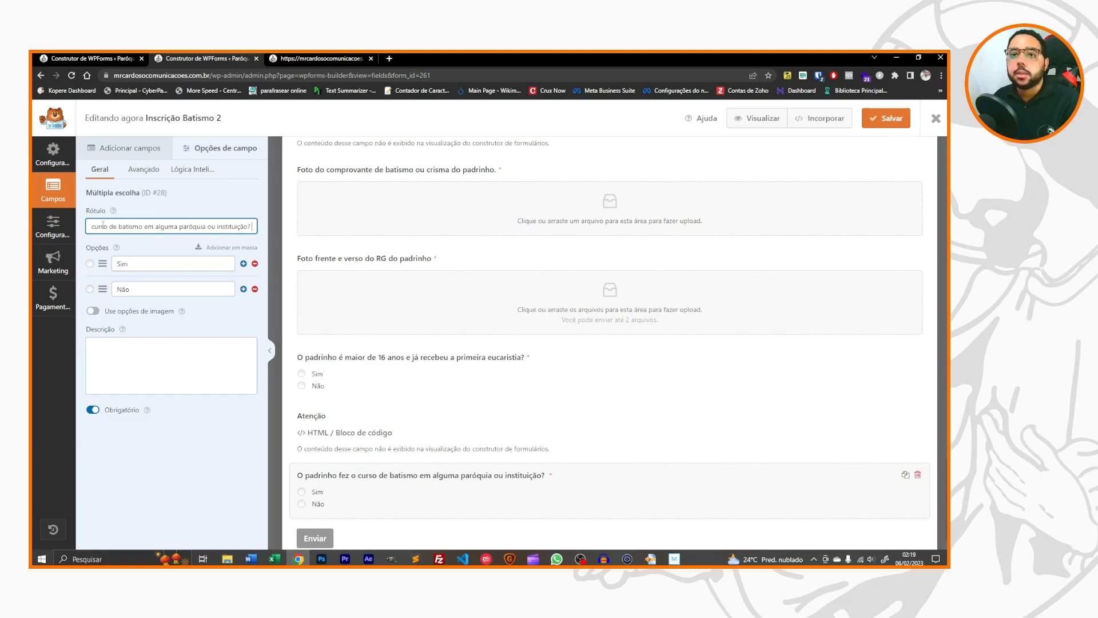
pyautogui.moveTo(103, 225); pyautogui.dragTo(69, 227)
# Show the course question if "O padrinho é maior de 16 anos e já recebeu a primeira eucaristia?" é Sim, and save the form.
pyautogui.click(204, 173)
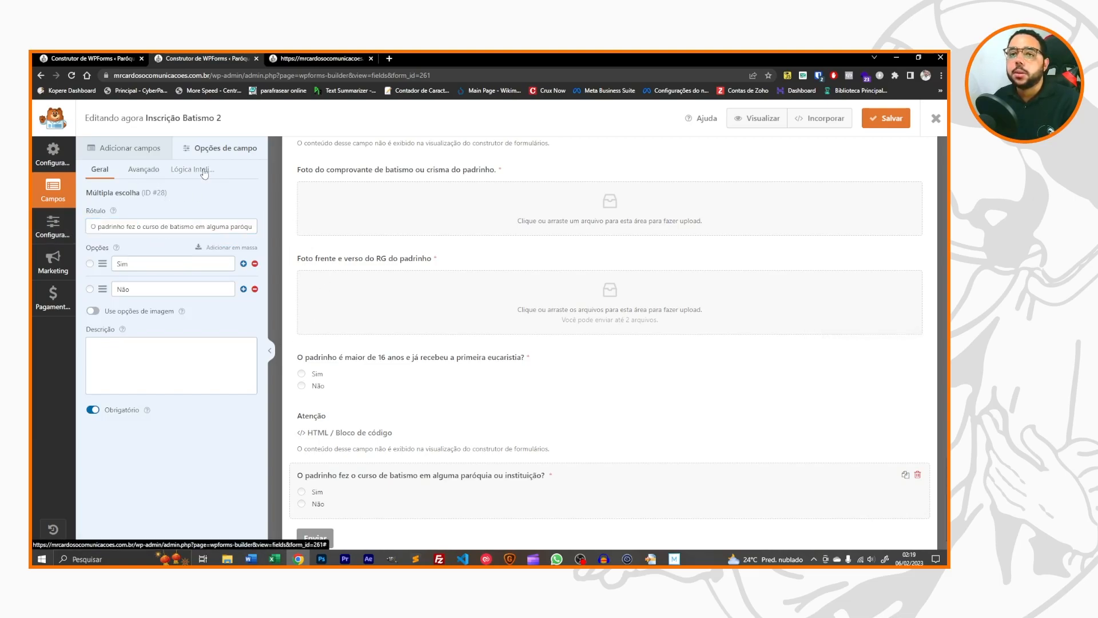
pyautogui.click(125, 257)
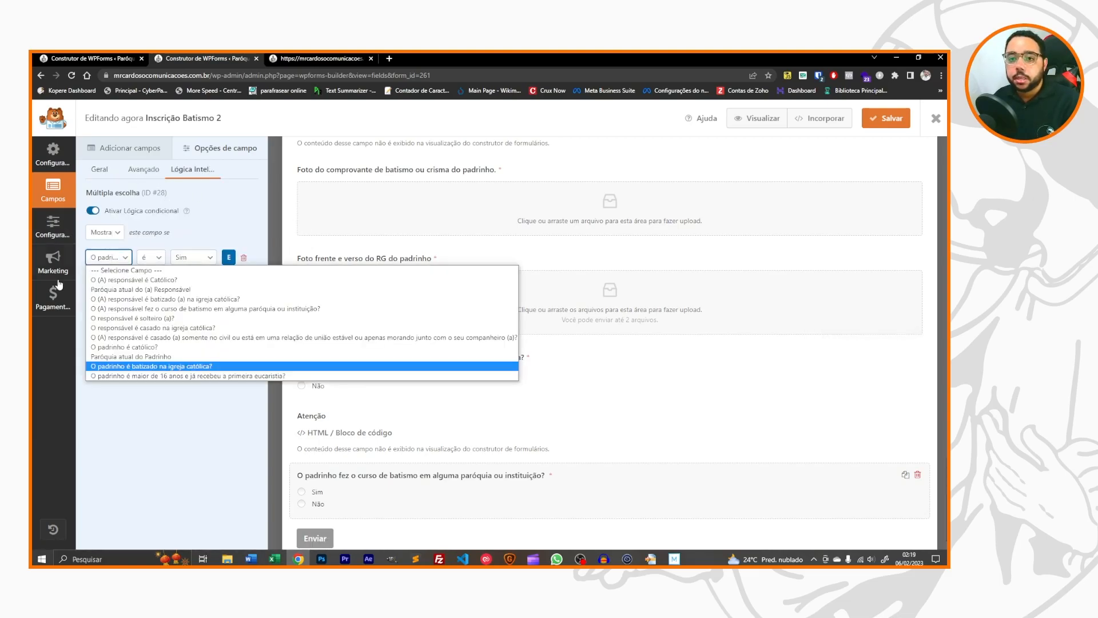
pyautogui.click(141, 376)
pyautogui.click(193, 258)
pyautogui.click(194, 280)
pyautogui.scroll(-1, 343, 446)
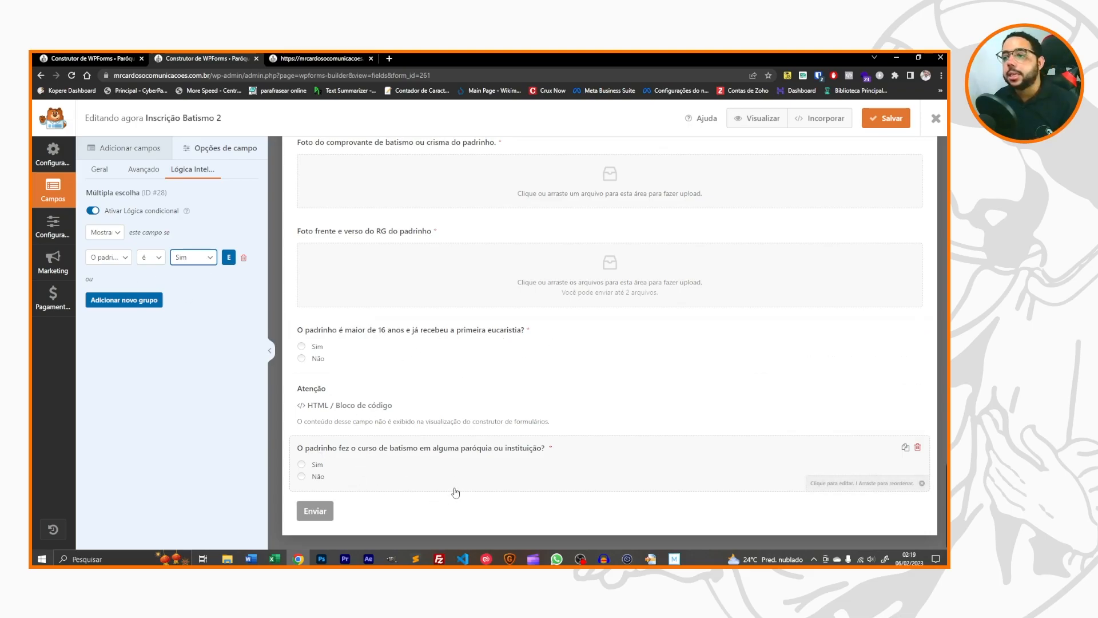
pyautogui.click(886, 118)
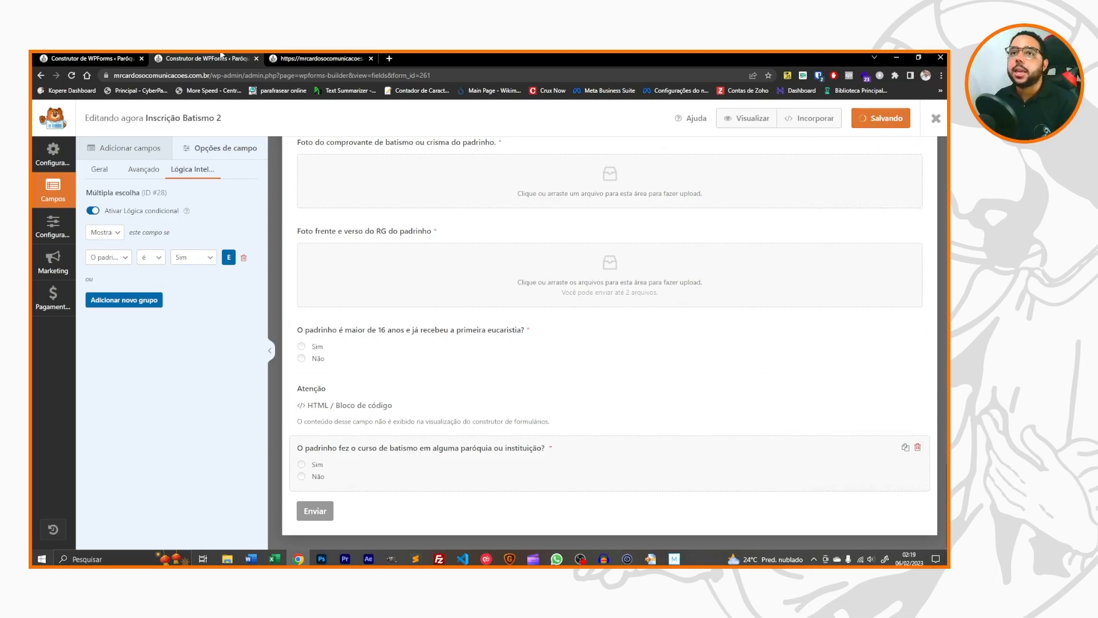
# Copy the notice code under the godfather's baptism-course question in the original form.
pyautogui.click(85, 57)
pyautogui.scroll(-3, 366, 371)
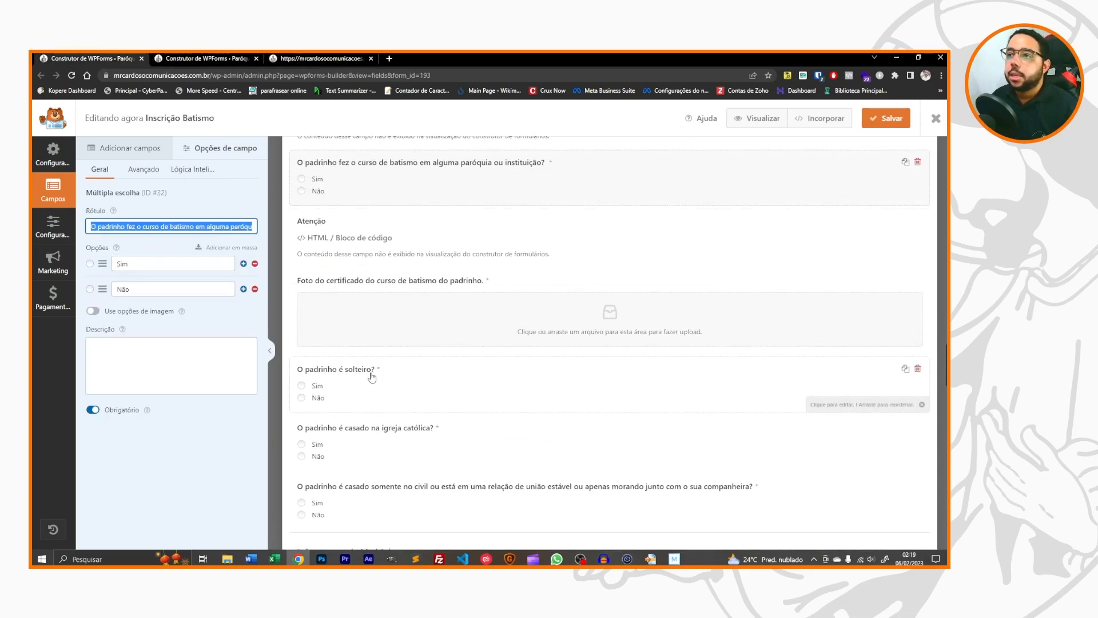
pyautogui.scroll(2, 369, 372)
pyautogui.click(191, 57)
pyautogui.click(127, 58)
pyautogui.click(387, 321)
pyautogui.click(90, 295)
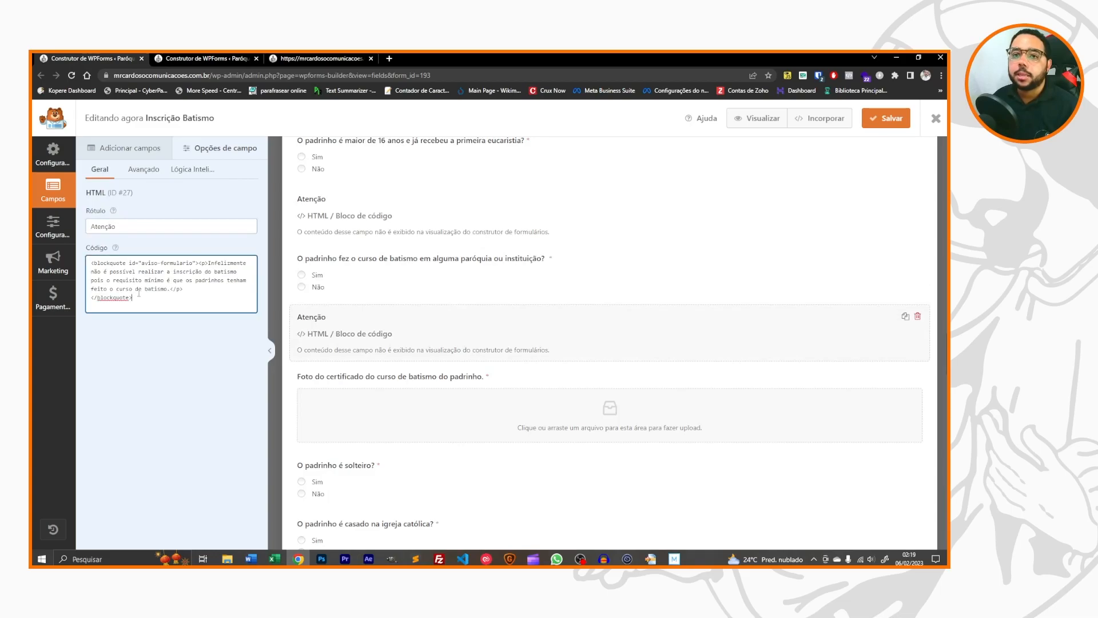
pyautogui.hotkey('ctrl', 'a')
pyautogui.hotkey('ctrl', 'c')
# Add an HTML block labelled "Atenção" below the baptism-course question in Inscrição Batismo 2 and paste the notice code.
pyautogui.click(217, 59)
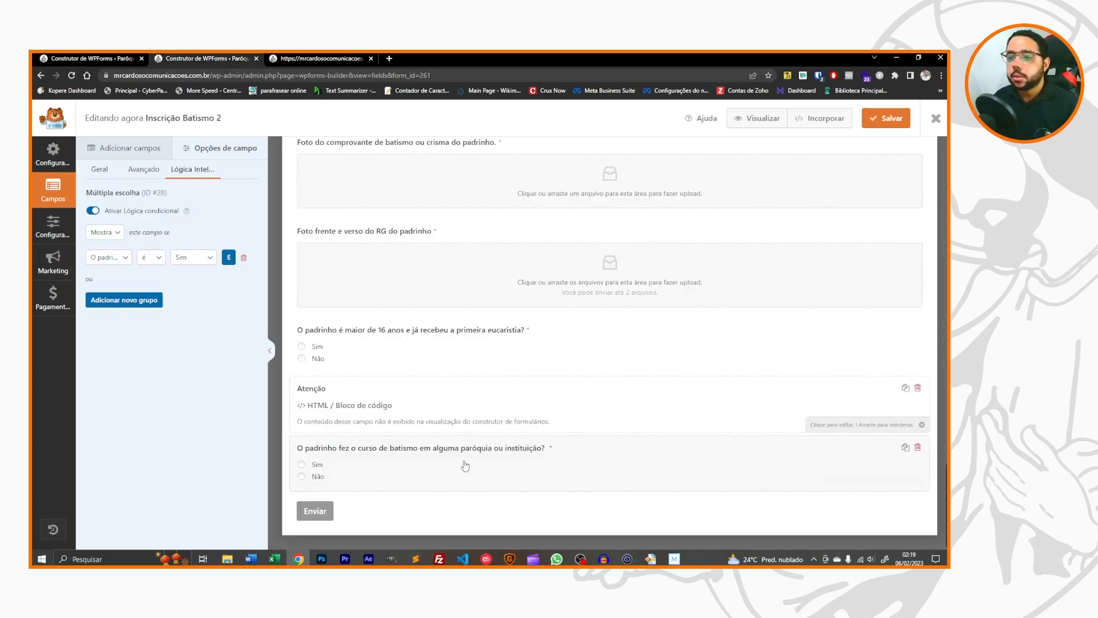
pyautogui.click(150, 150)
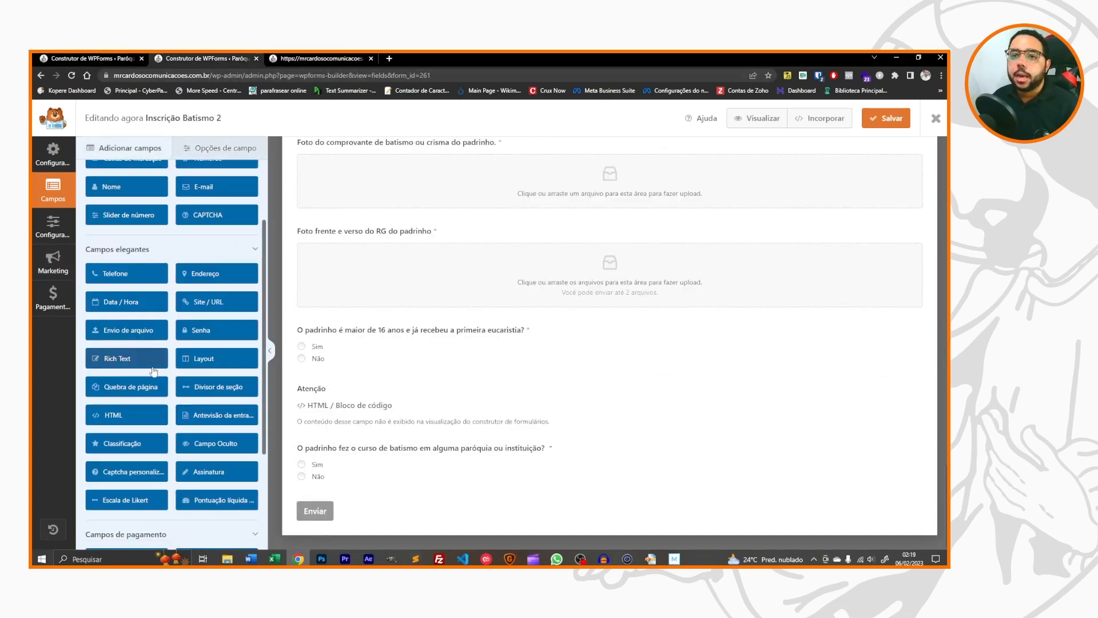
pyautogui.moveTo(112, 413); pyautogui.dragTo(361, 484)
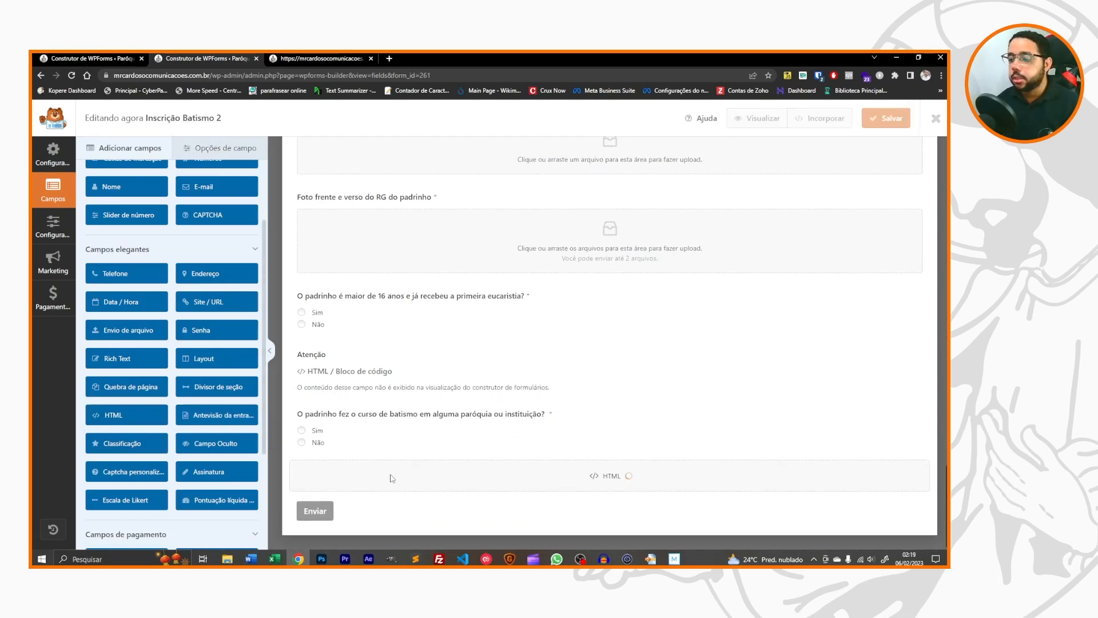
pyautogui.click(194, 223)
pyautogui.write('Atenção')
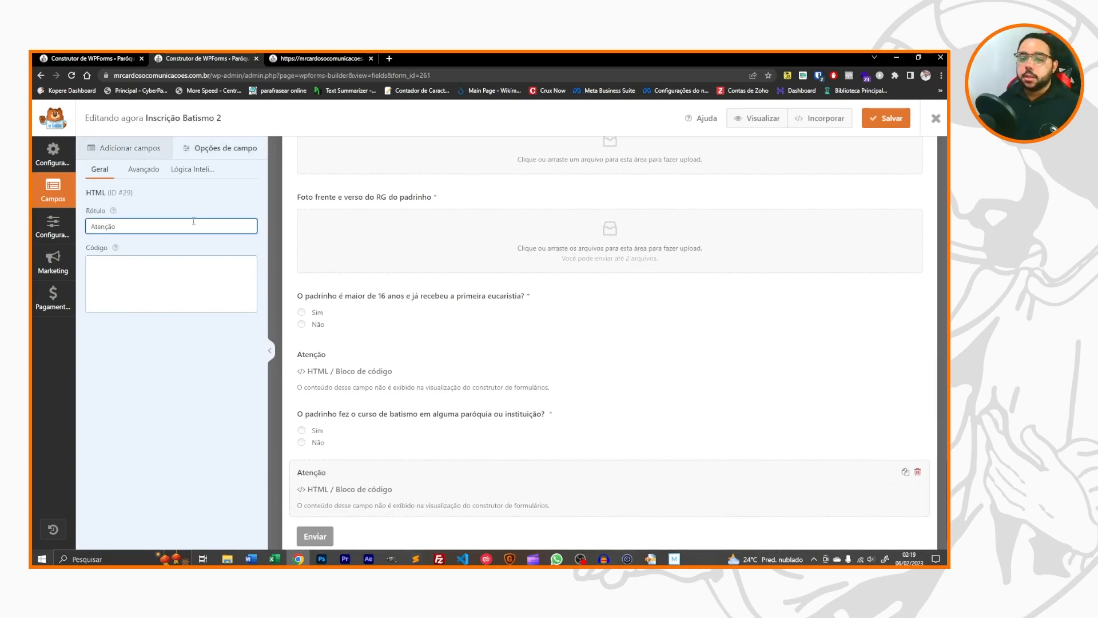
pyautogui.click(225, 272)
pyautogui.hotkey('ctrl', 'v')
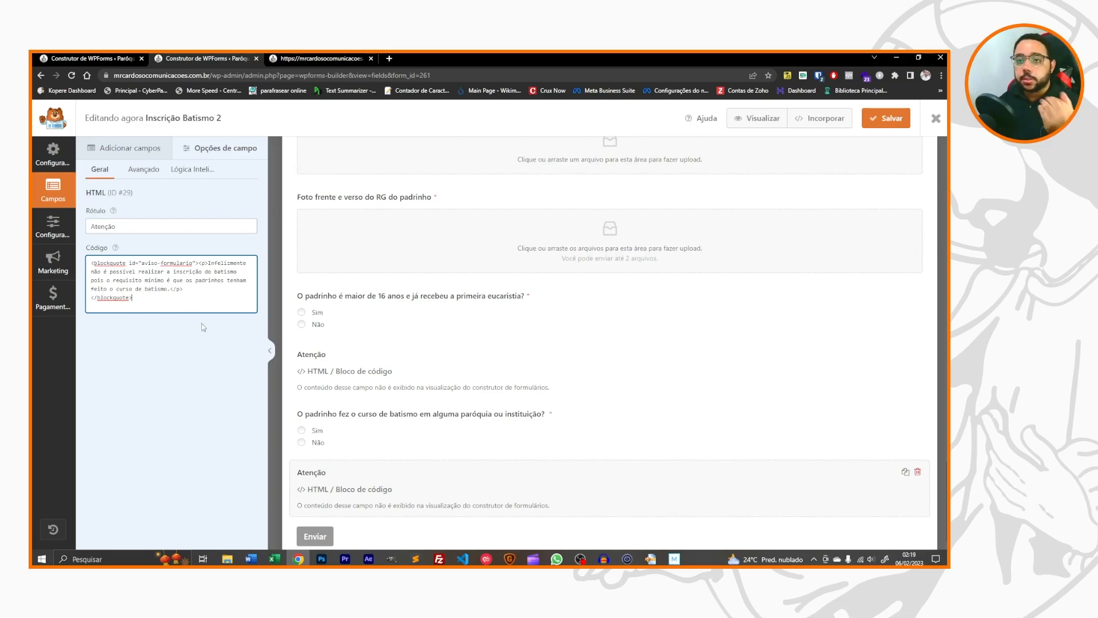
# Show the new "Atenção" block only if "O padrinho fez o curso de batismo em alguma paróquia ou instituição?" é Não.
pyautogui.click(199, 171)
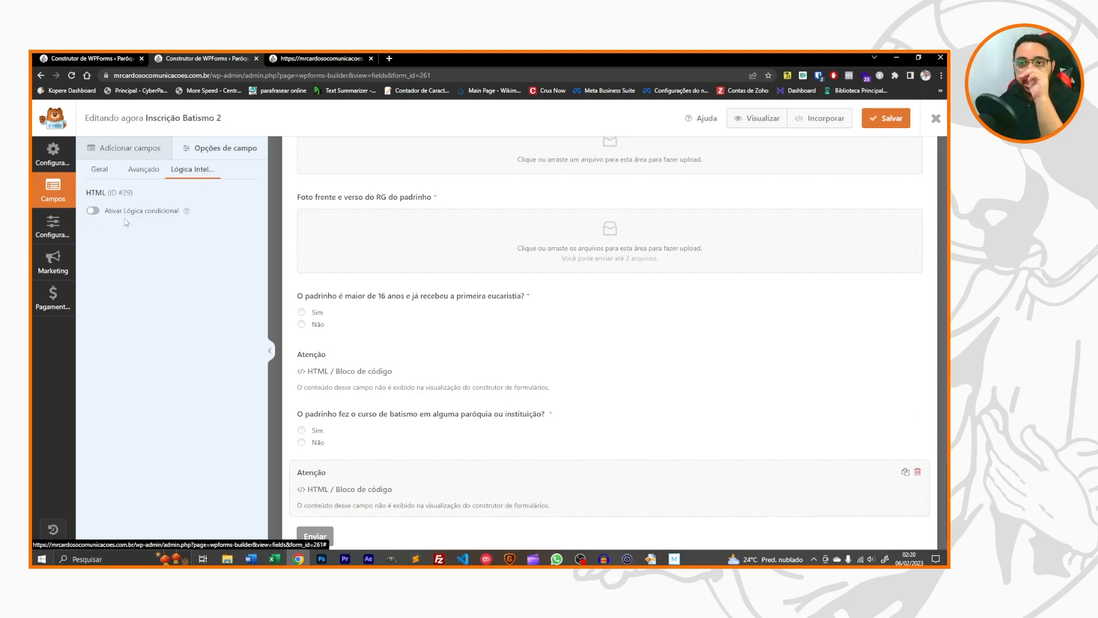
pyautogui.click(94, 212)
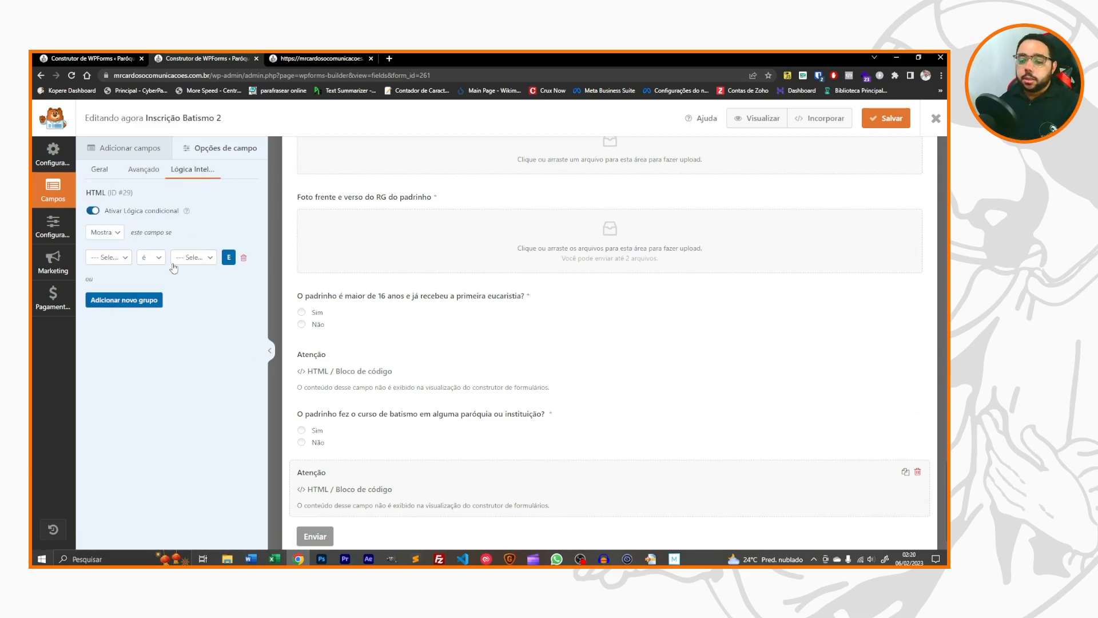
pyautogui.click(101, 260)
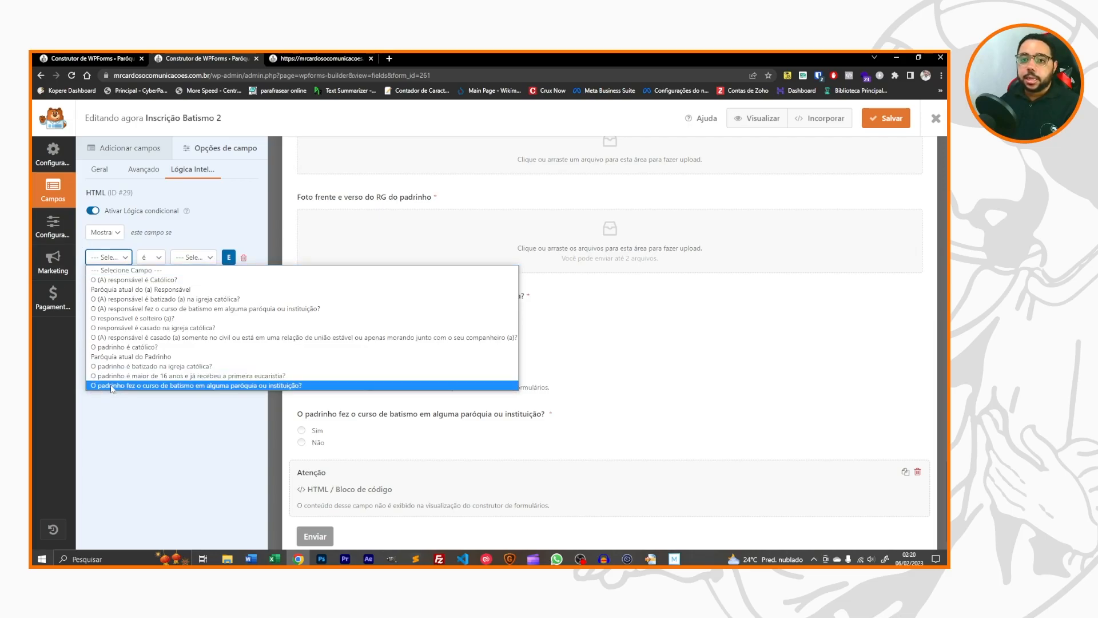
pyautogui.click(220, 385)
pyautogui.click(194, 257)
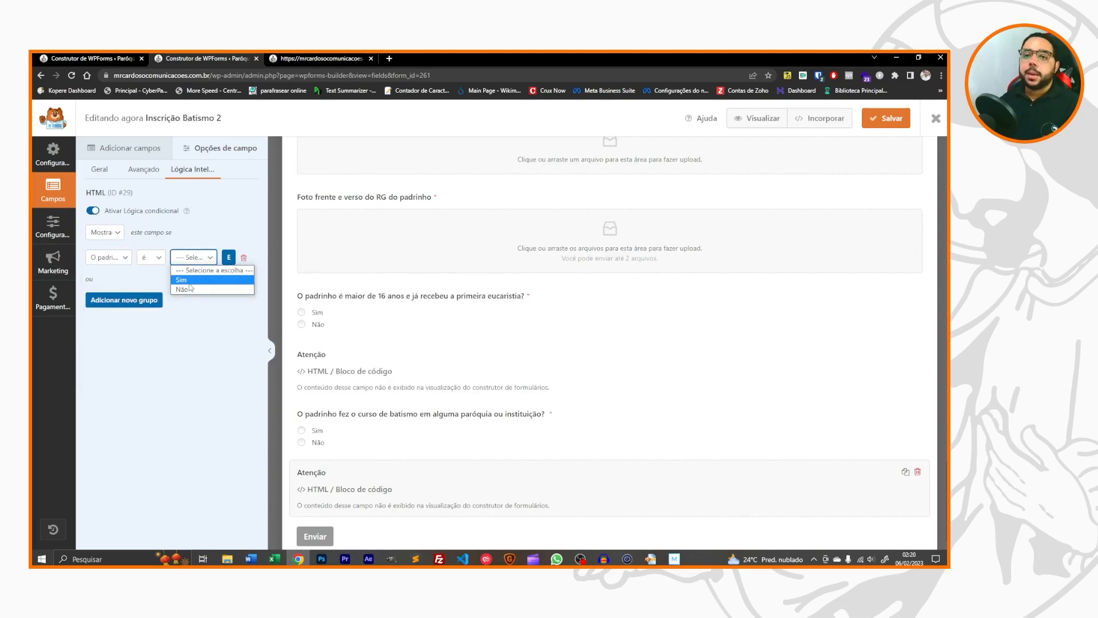
pyautogui.click(189, 285)
# Duplicate the "Foto frente e verso do RG do padrinho" upload and move the copy below the last "Atenção" block.
pyautogui.scroll(-1, 513, 475)
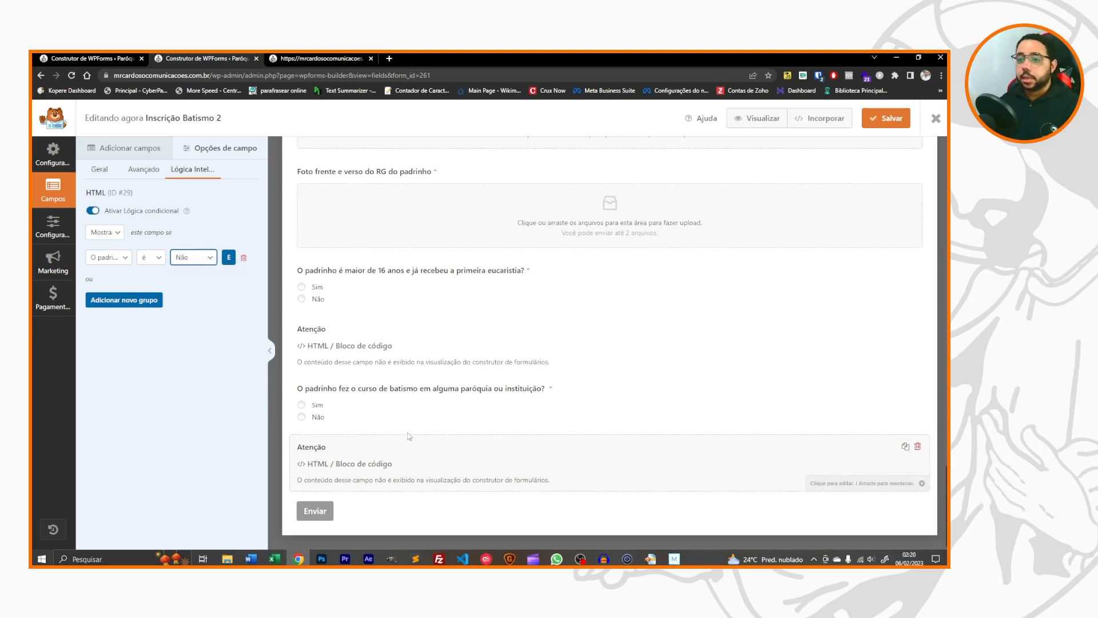
pyautogui.click(155, 157)
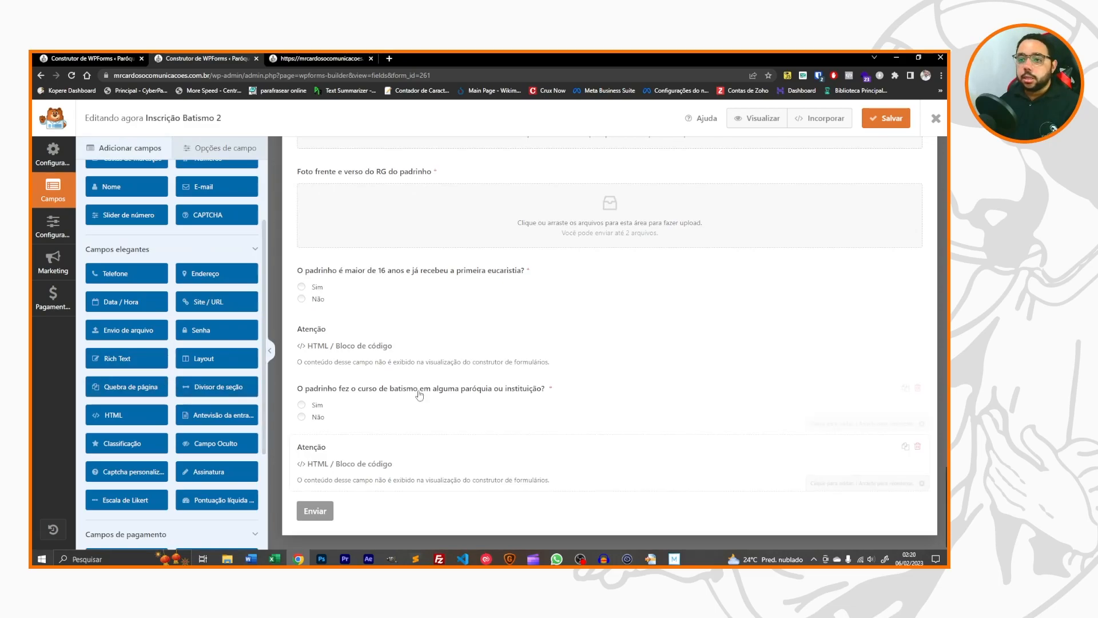
pyautogui.scroll(1, 910, 452)
pyautogui.click(907, 222)
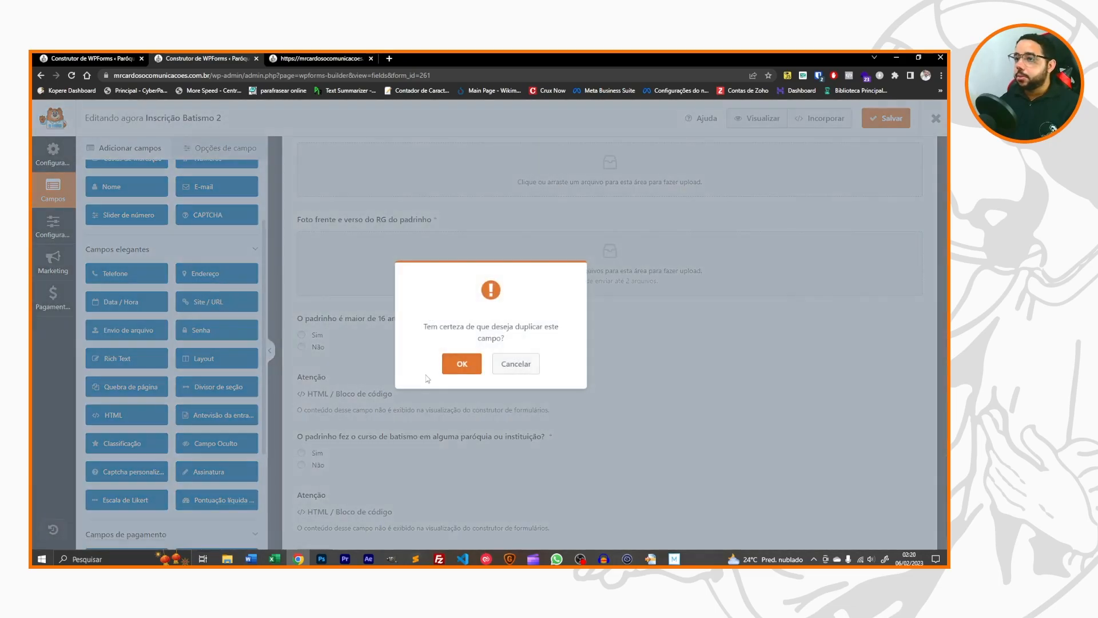
pyautogui.click(461, 364)
pyautogui.moveTo(430, 172); pyautogui.dragTo(428, 424)
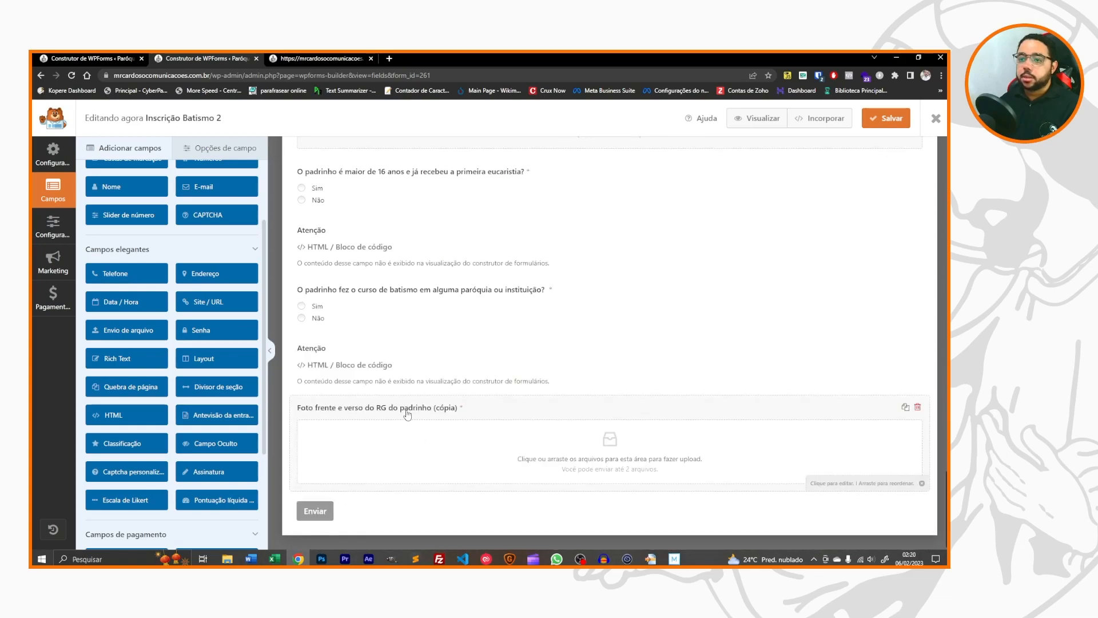
# Relabel the copied upload "Foto do certificado do curso de batismo do padrinho." from the original form and set its maximum uploads to 1.
pyautogui.click(131, 58)
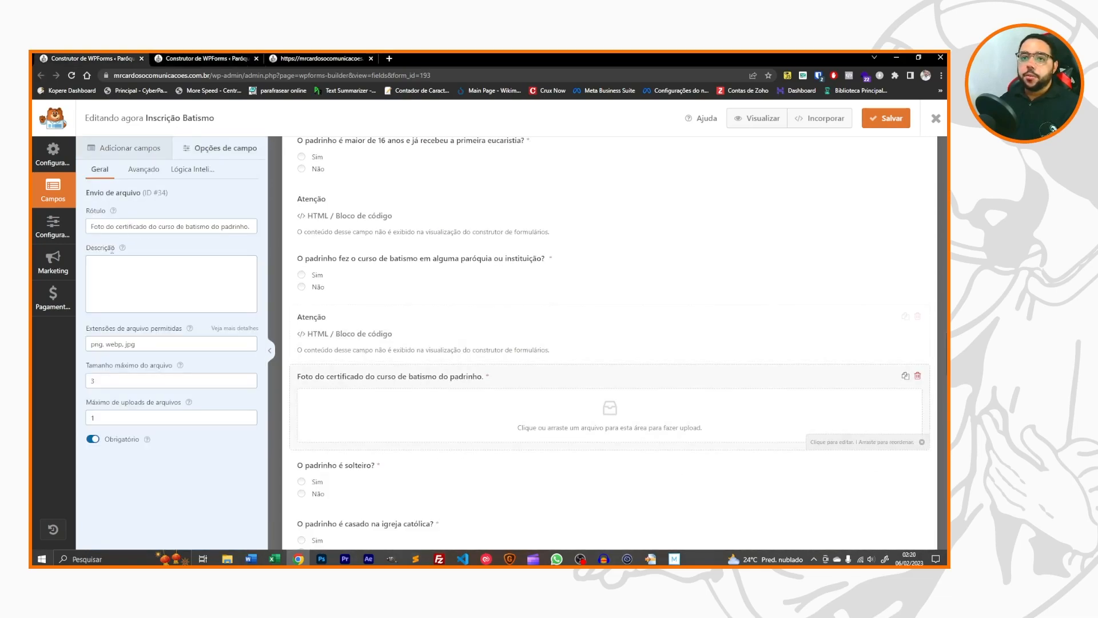
pyautogui.click(196, 223)
pyautogui.hotkey('ctrl', 'a')
pyautogui.hotkey('ctrl', 'c')
pyautogui.click(206, 58)
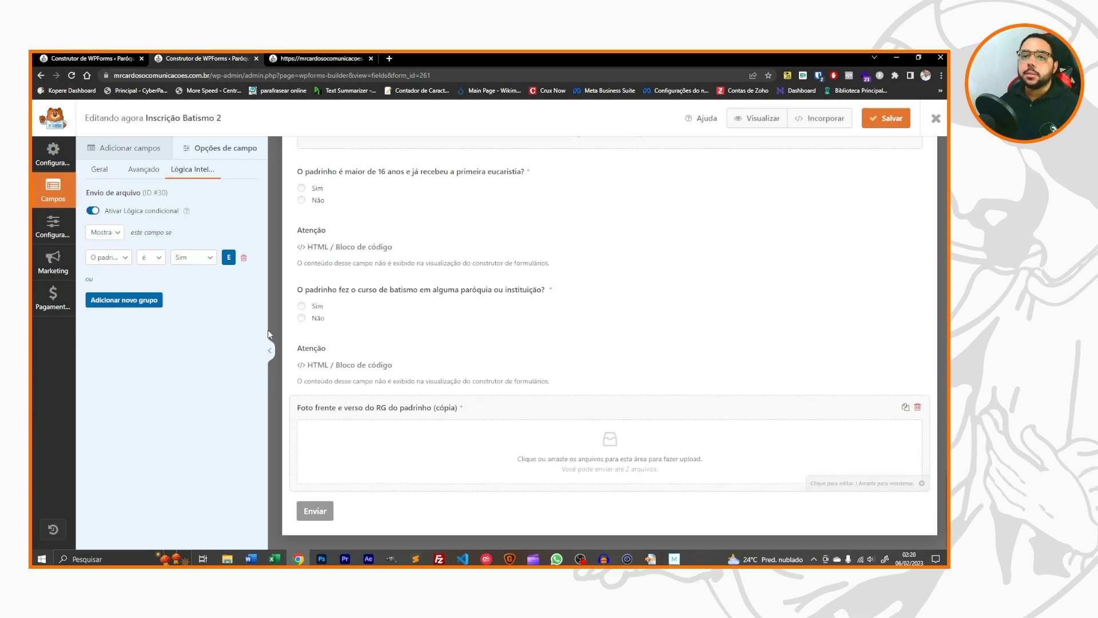
pyautogui.click(100, 170)
pyautogui.click(189, 226)
pyautogui.hotkey('ctrl', 'a')
pyautogui.hotkey('ctrl', 'v')
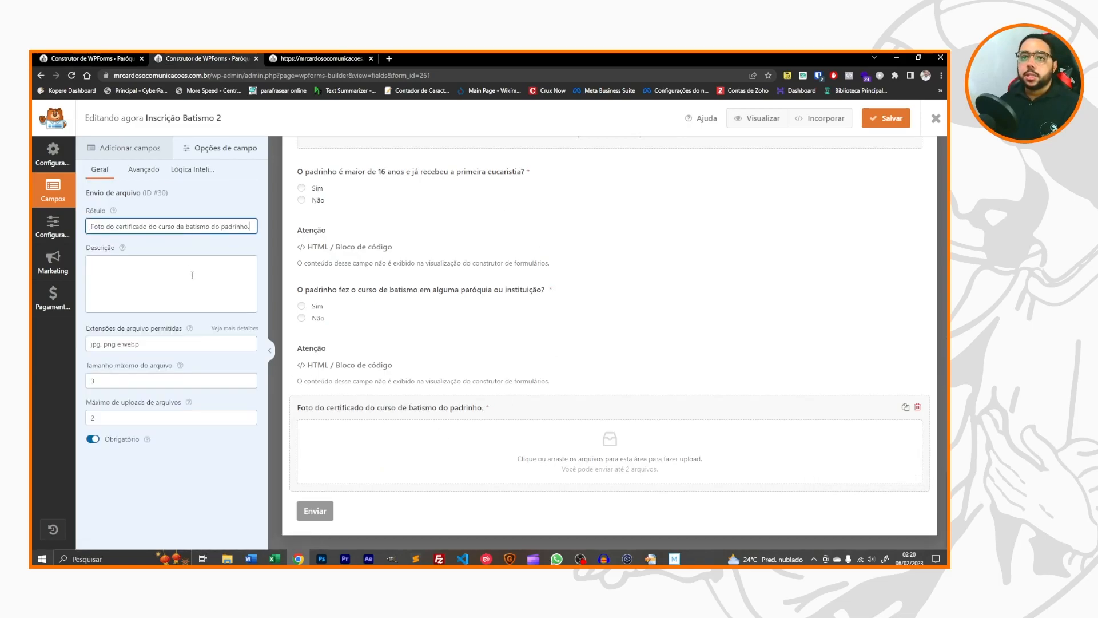
pyautogui.click(249, 421)
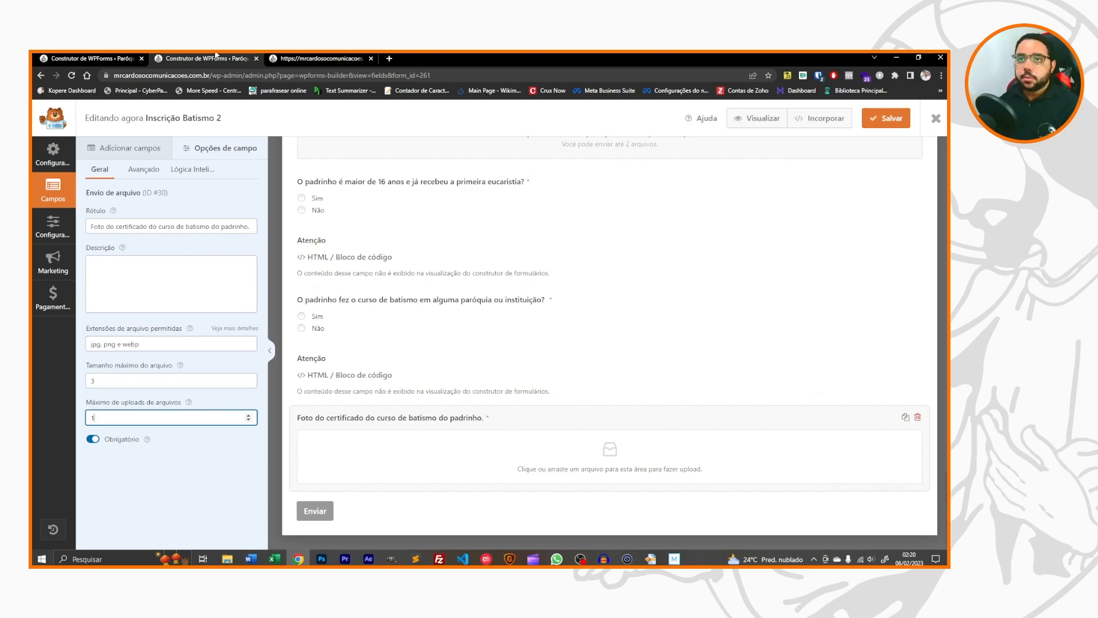
# Check the next question in the original form, then duplicate the baptism-course question and move the copy below the certificate upload in Inscrição Batismo 2.
pyautogui.click(112, 54)
pyautogui.scroll(-4, 571, 298)
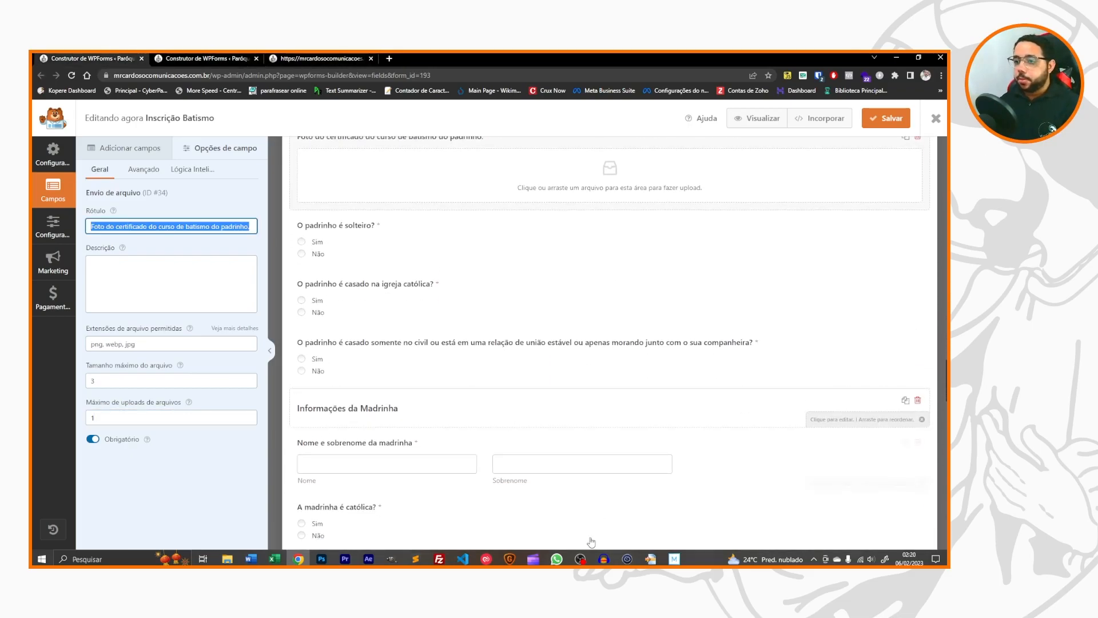
pyautogui.scroll(2, 426, 435)
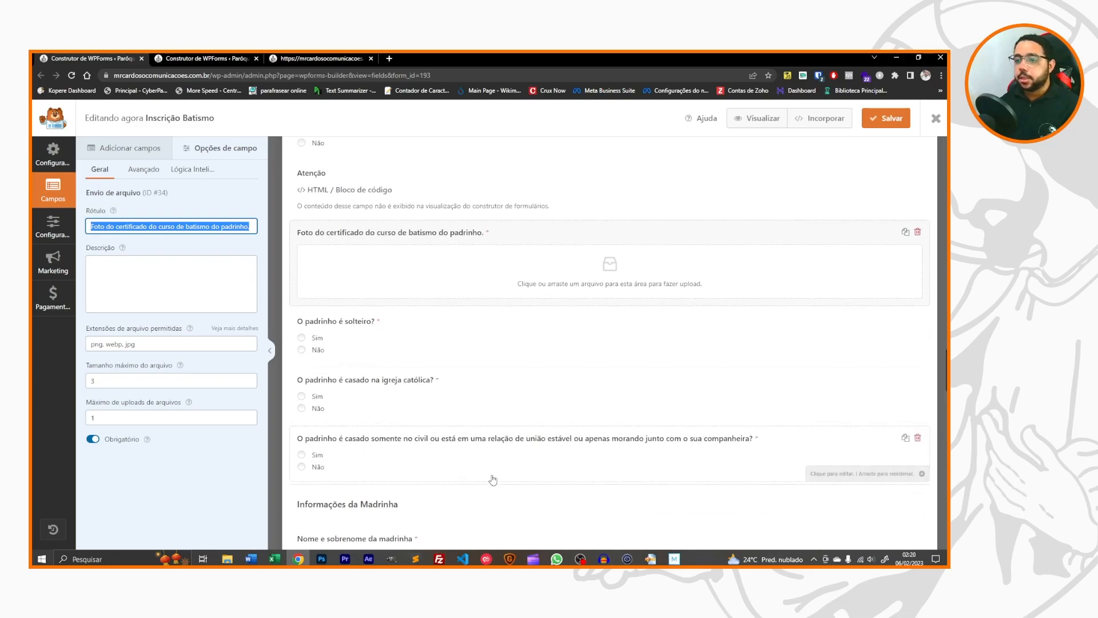
pyautogui.click(369, 314)
pyautogui.hotkey('ctrl', 'Tab')
pyautogui.click(423, 312)
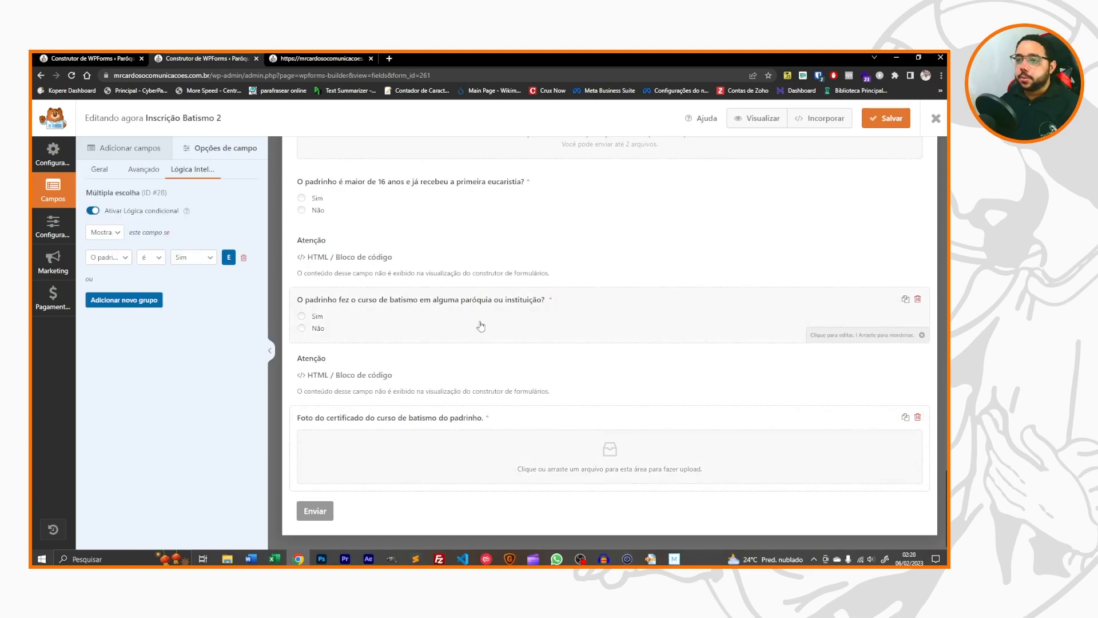
pyautogui.click(905, 298)
pyautogui.click(461, 363)
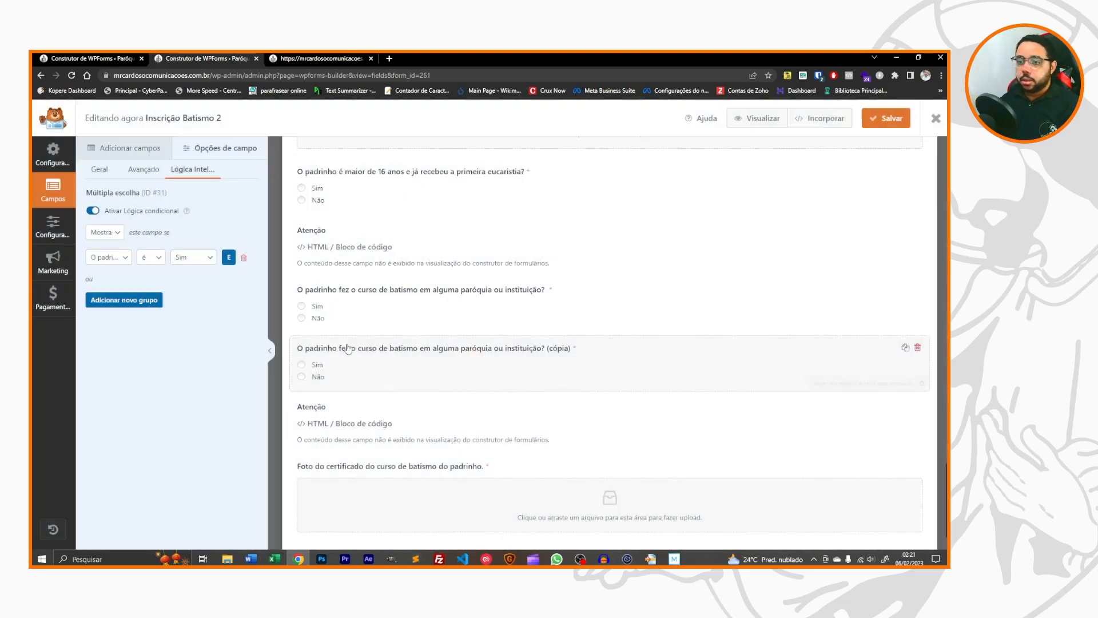
pyautogui.moveTo(422, 363); pyautogui.dragTo(407, 493)
pyautogui.scroll(-1, 406, 493)
# Relabel the duplicated question "O padrinho é solteiro?" using the label copied from the original form.
pyautogui.click(385, 449)
pyautogui.tripleClick(216, 224)
pyautogui.hotkey('ctrl', 'v')
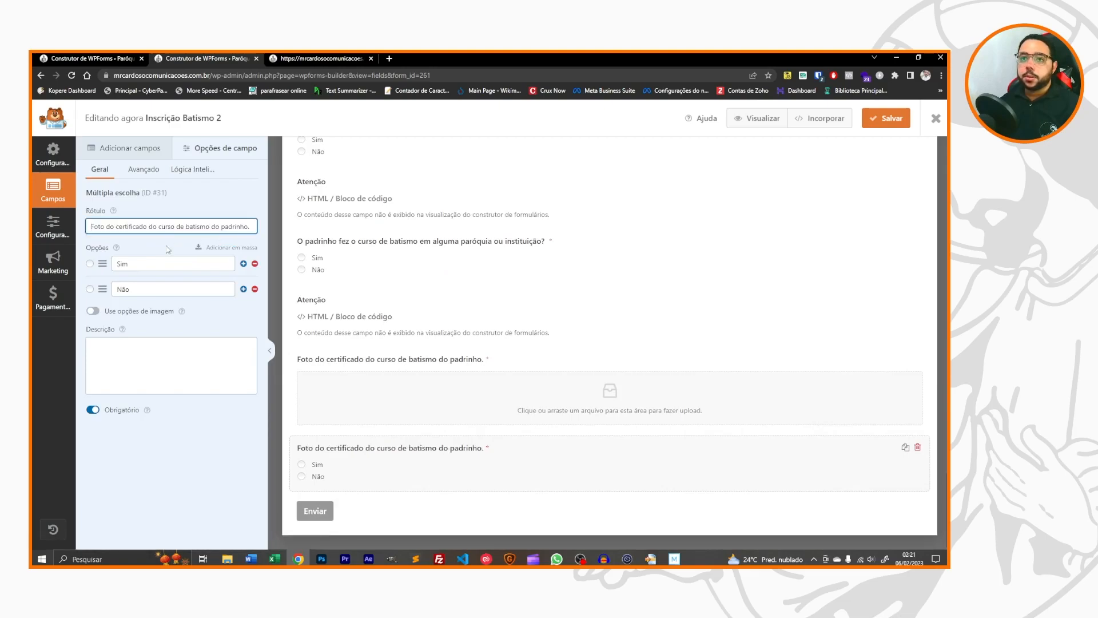
pyautogui.click(65, 59)
pyautogui.tripleClick(180, 225)
pyautogui.hotkey('ctrl', 'c')
pyautogui.click(203, 59)
pyautogui.tripleClick(183, 227)
pyautogui.hotkey('ctrl', 'v')
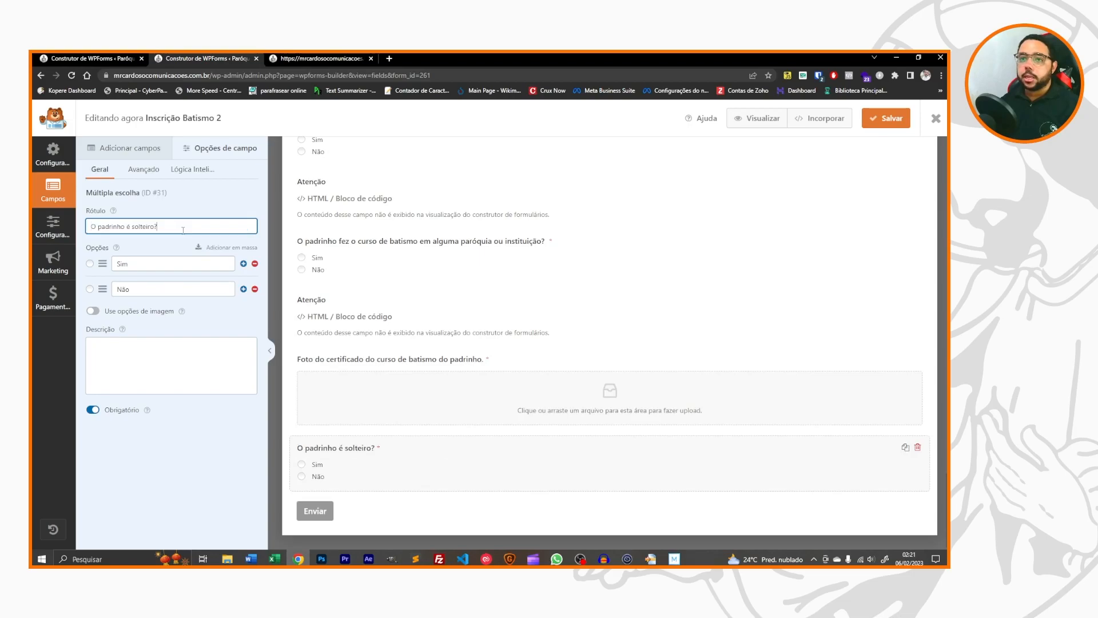
# Show "O padrinho é solteiro?" only if "O padrinho fez o curso de batismo em alguma paróquia ou instituição?" é Sim.
pyautogui.click(193, 170)
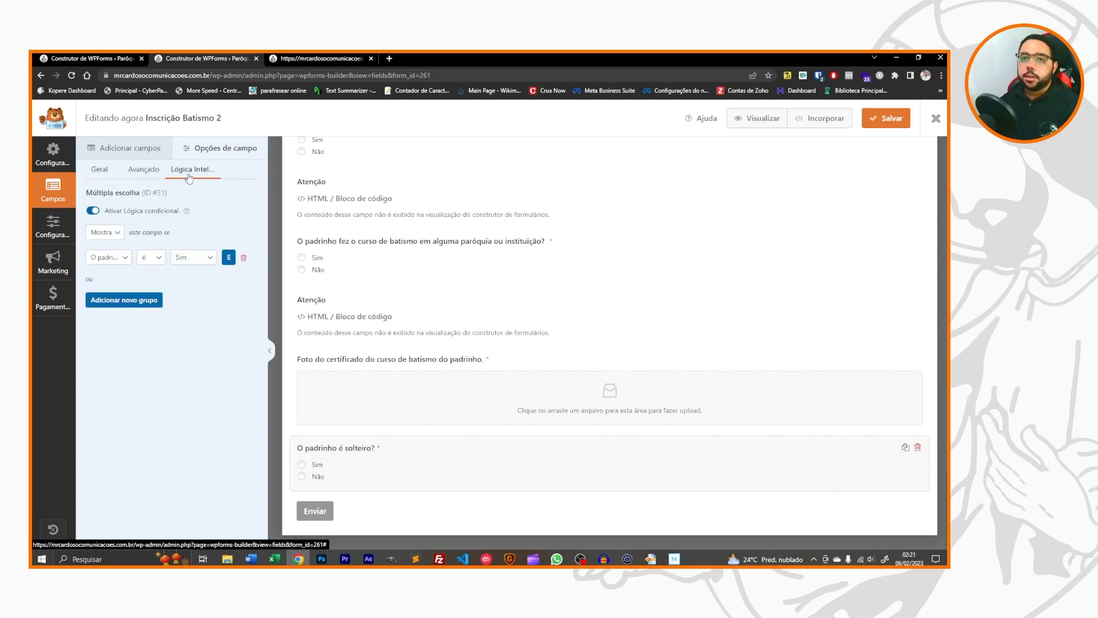
pyautogui.click(115, 258)
pyautogui.click(115, 259)
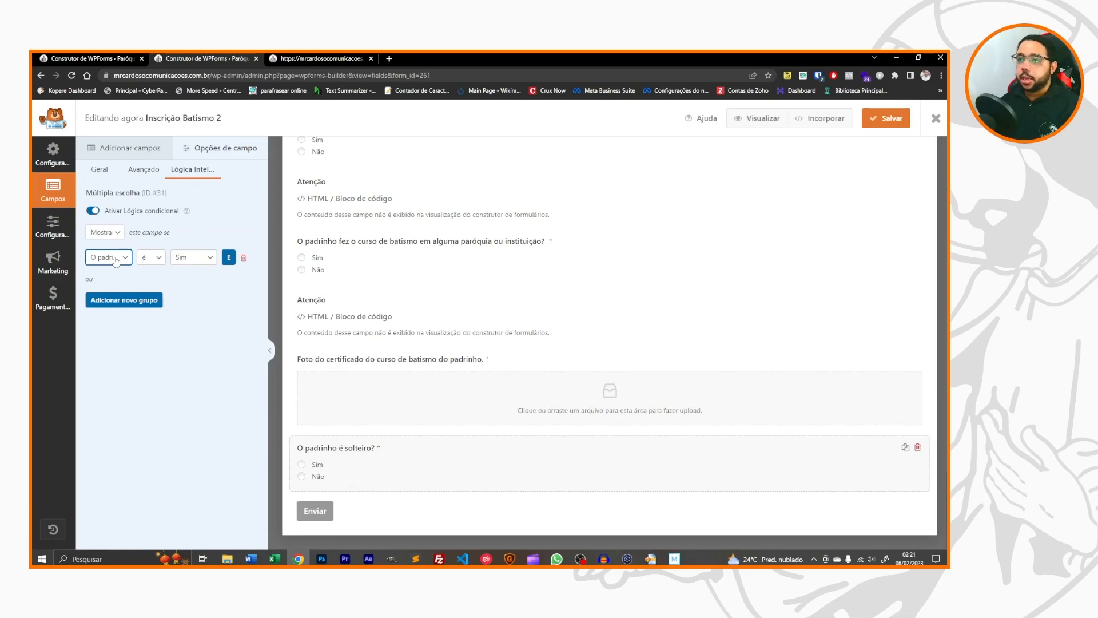
pyautogui.click(115, 258)
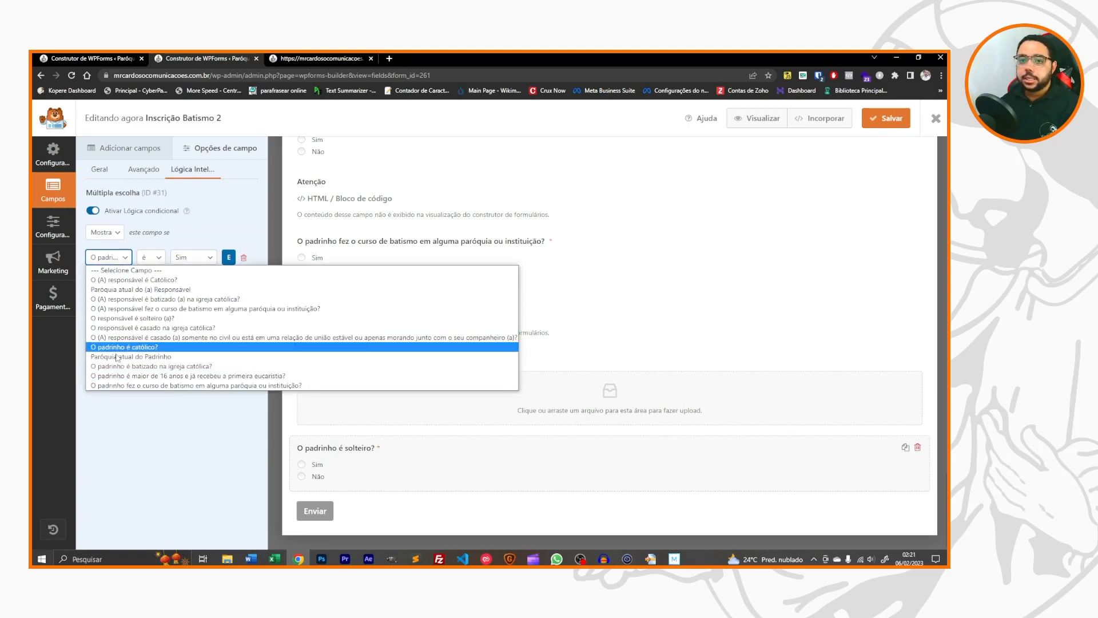
pyautogui.click(230, 386)
pyautogui.click(199, 259)
pyautogui.click(195, 281)
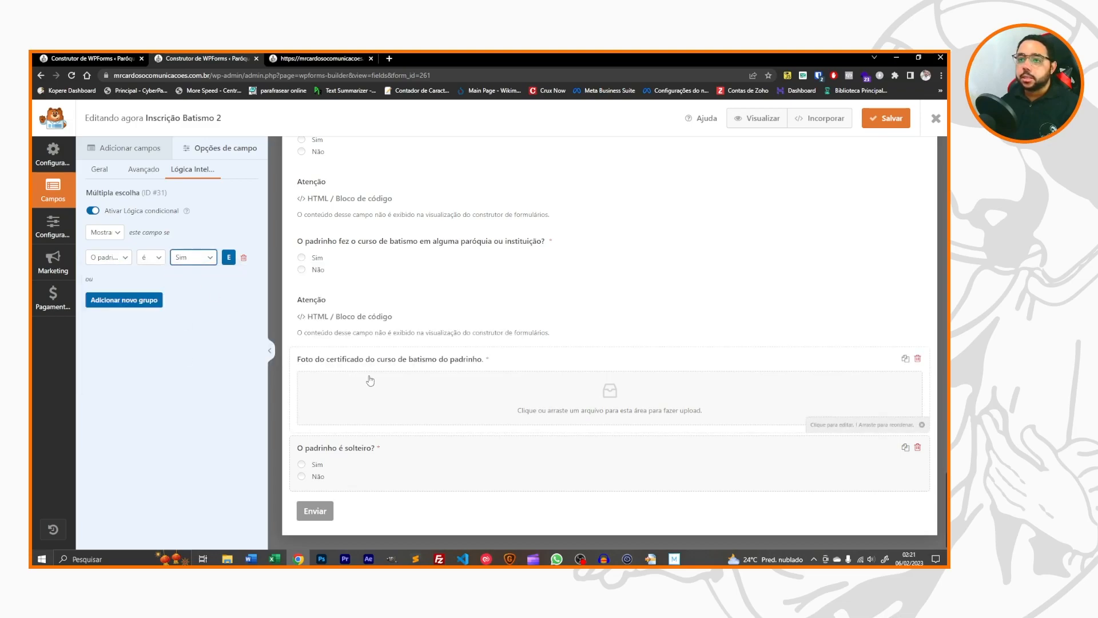
# Base the certificate upload's display condition on the question "O padrinho fez o curso de batismo em alguma paróquia ou instituição?".
pyautogui.click(442, 423)
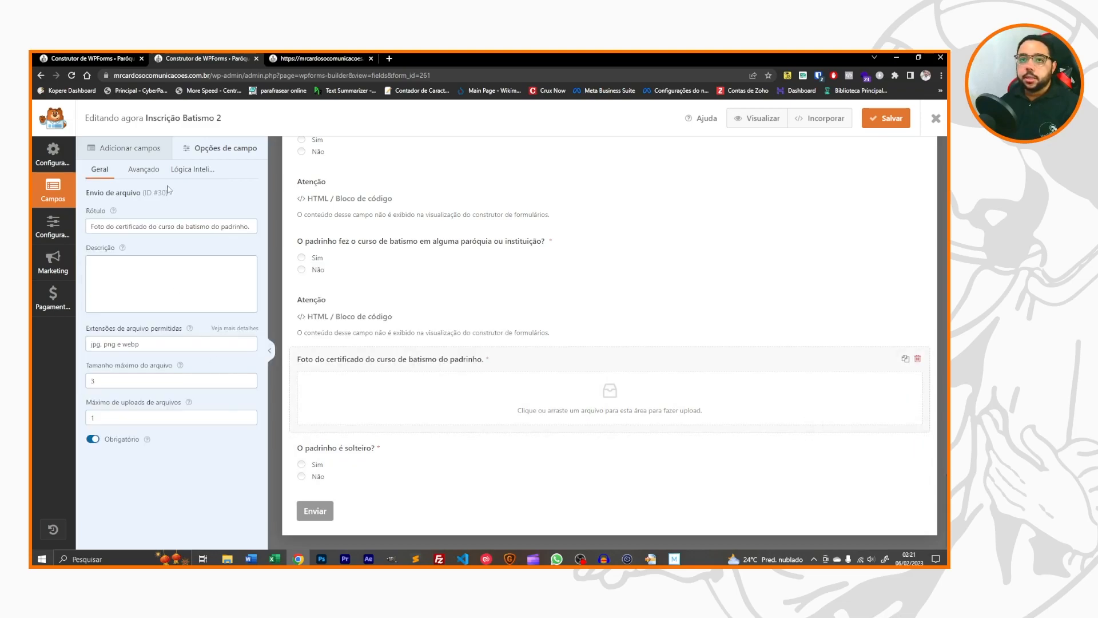
pyautogui.click(190, 173)
pyautogui.click(110, 259)
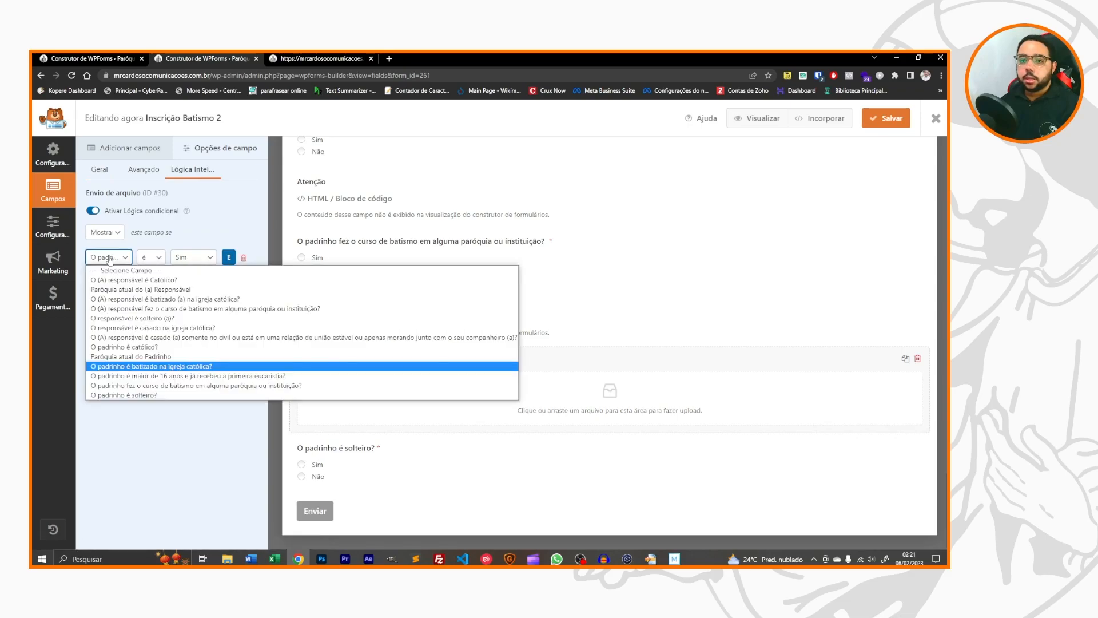
pyautogui.click(111, 258)
pyautogui.click(111, 259)
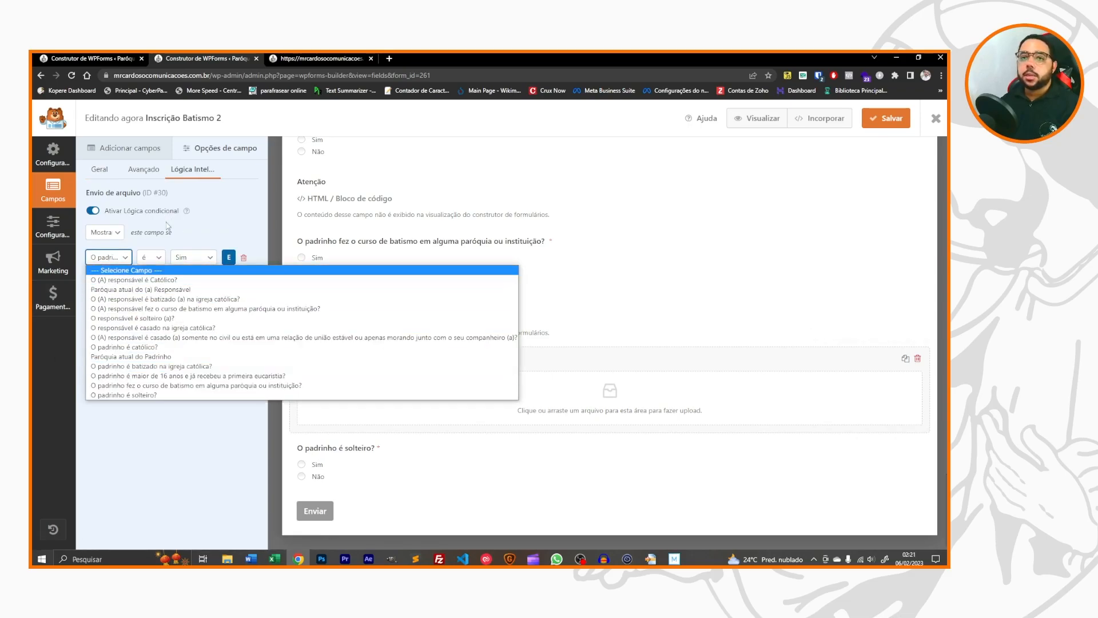
pyautogui.click(168, 227)
pyautogui.click(118, 258)
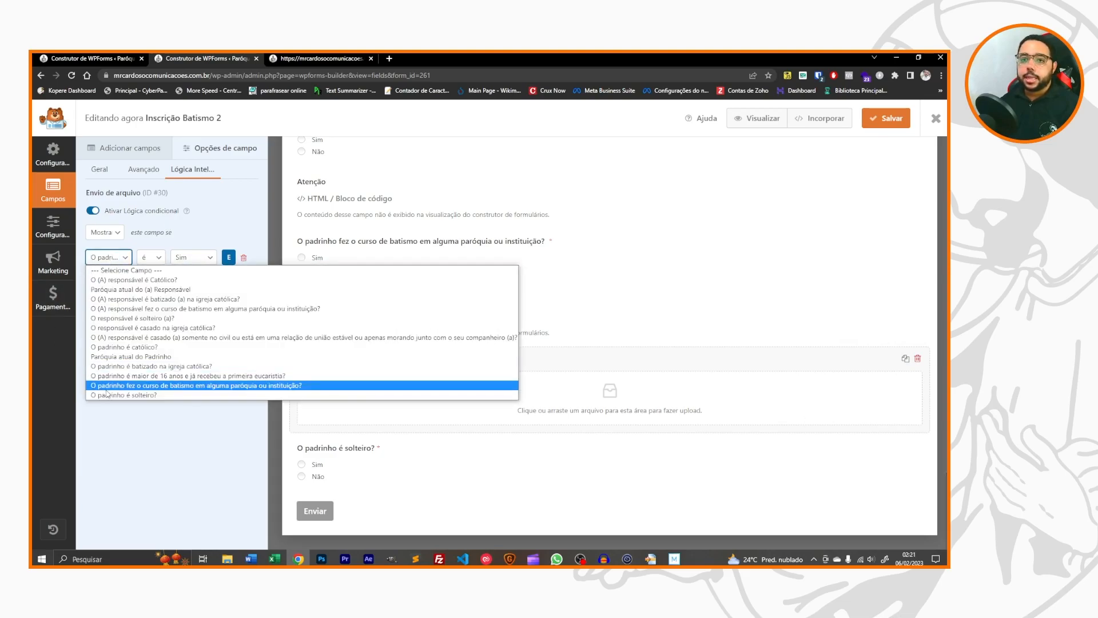
pyautogui.click(197, 387)
pyautogui.click(99, 258)
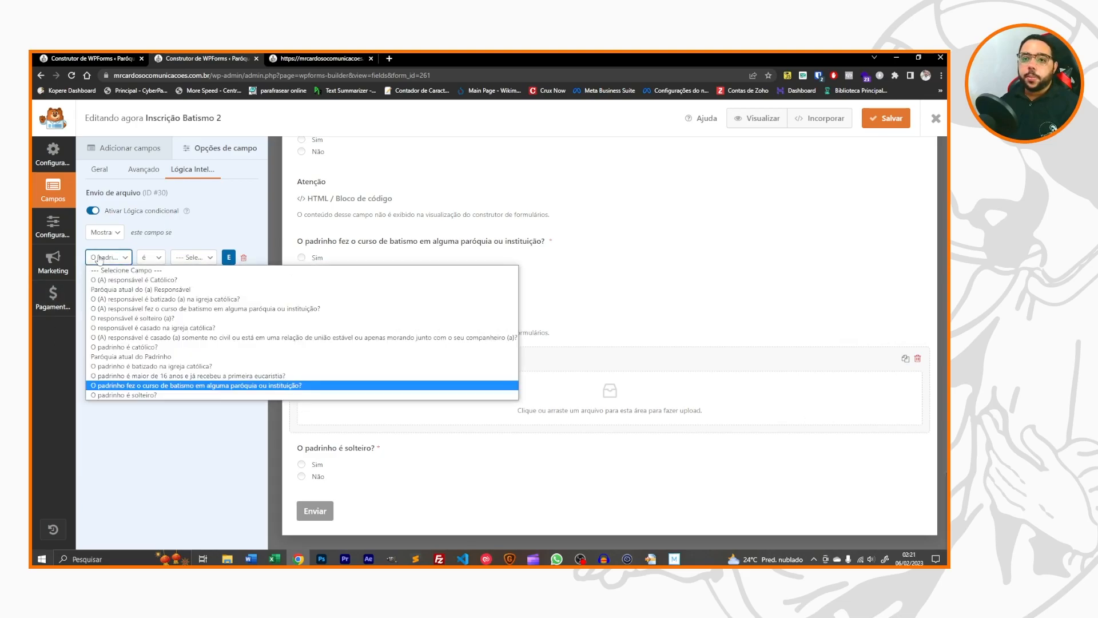
pyautogui.click(98, 260)
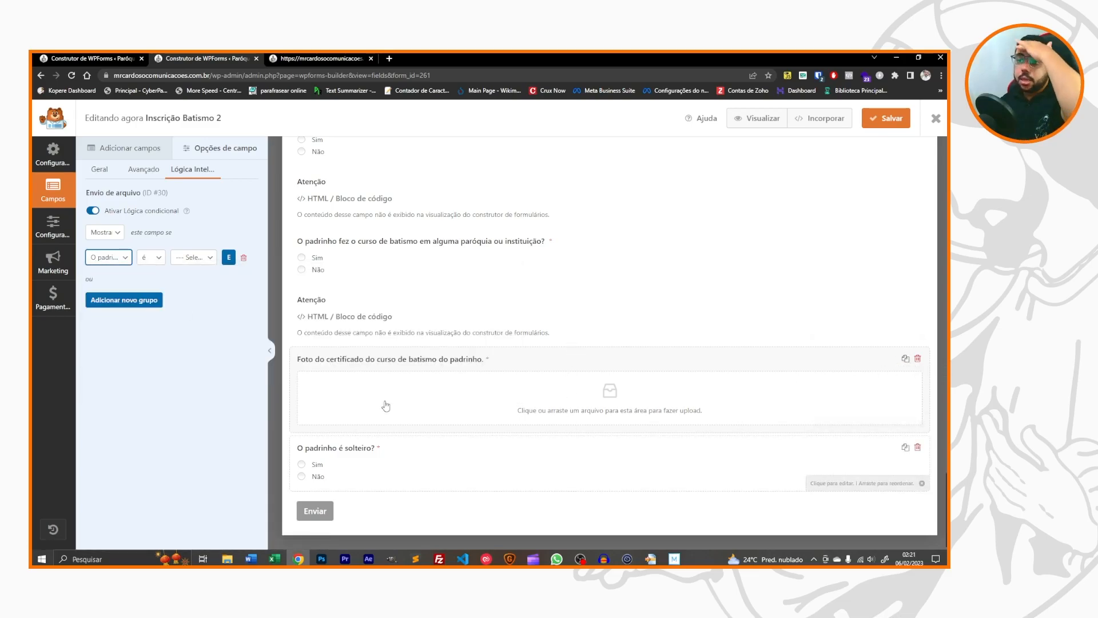
# Set the certificate upload's allowed file extensions to "jpg, png, webp".
pyautogui.click(100, 169)
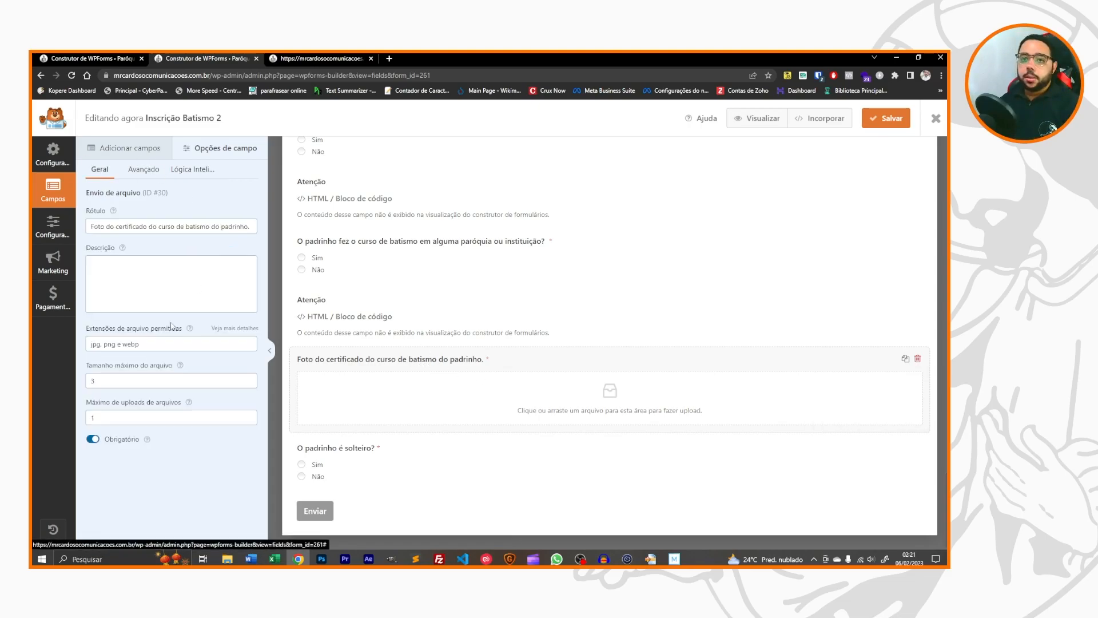
pyautogui.moveTo(147, 345); pyautogui.dragTo(97, 306)
pyautogui.click(120, 344)
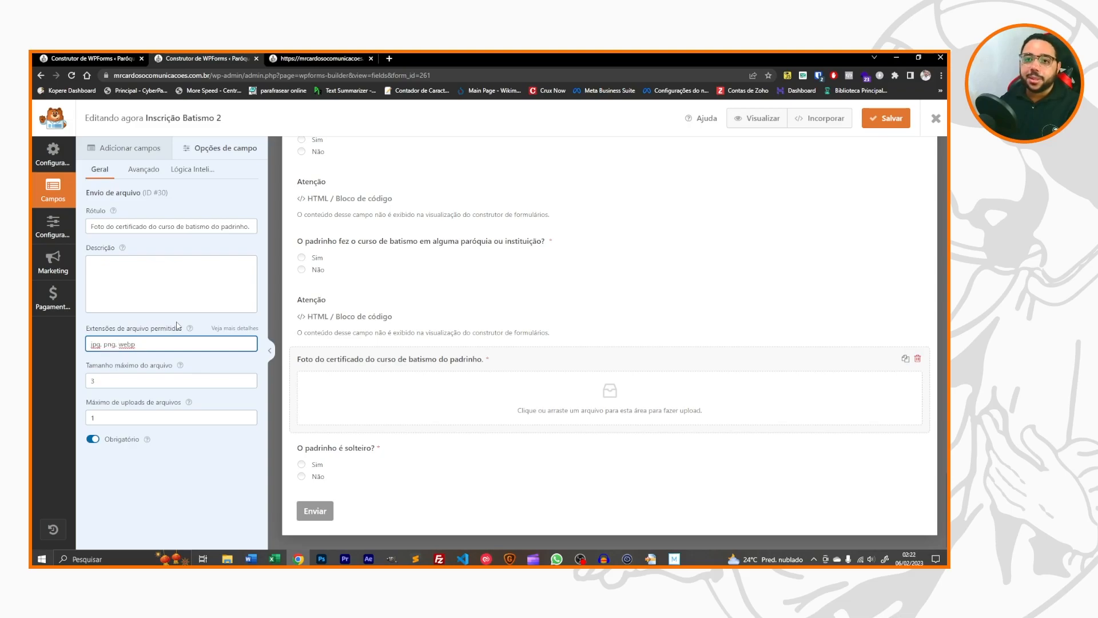
# Edit the allowed file extensions of the "Foto frente e verso do RG do padrinho" upload into a comma-separated list.
pyautogui.scroll(6, 439, 411)
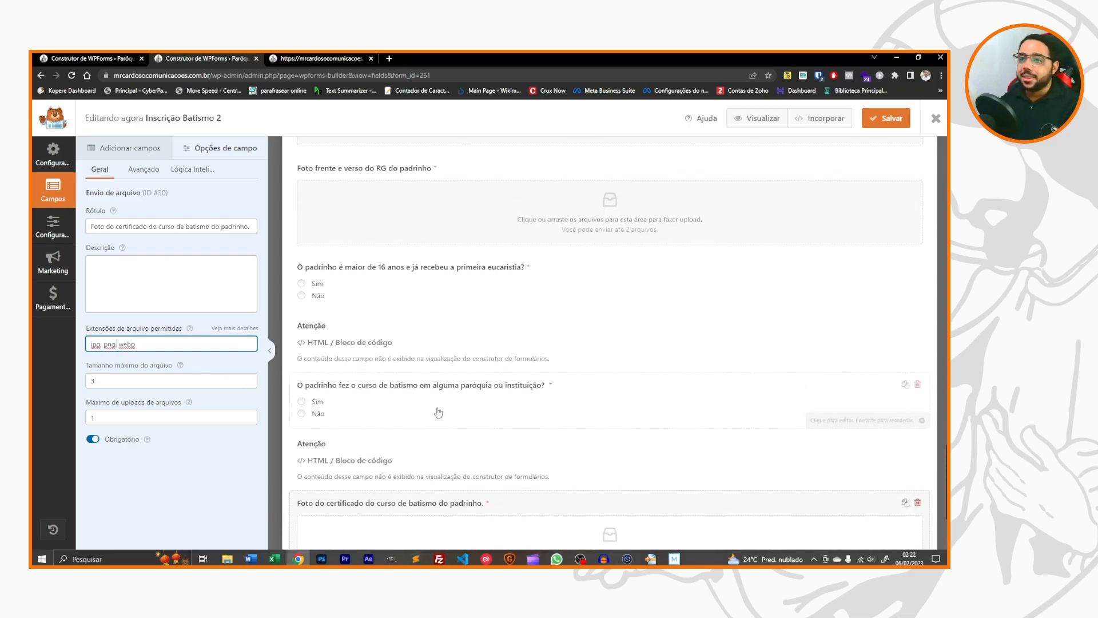
pyautogui.click(389, 318)
pyautogui.click(107, 168)
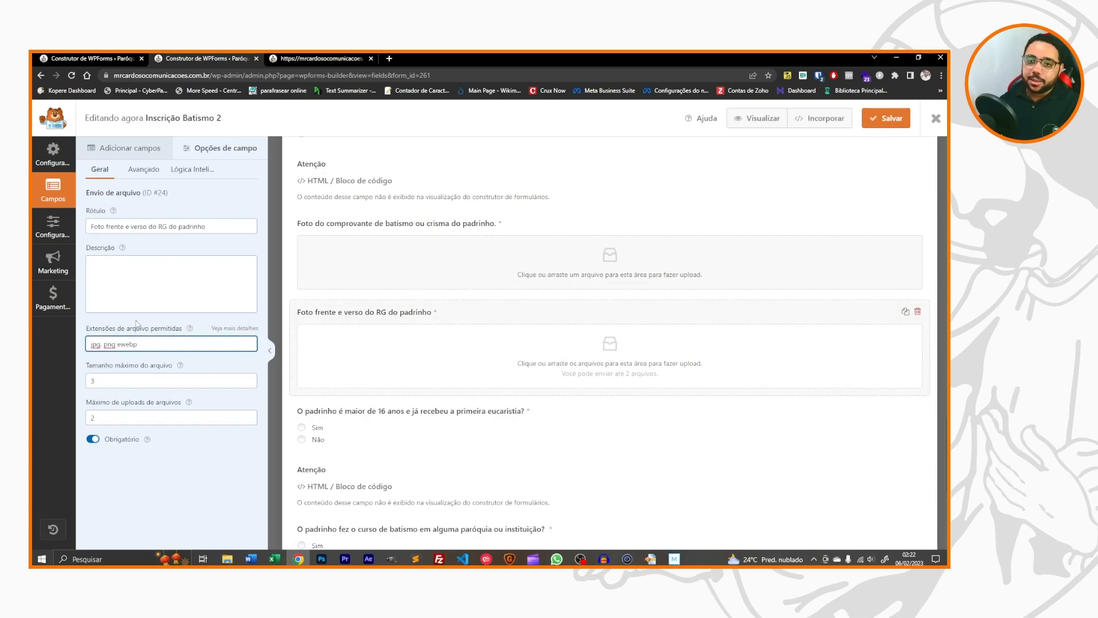
# Edit the allowed file extensions of the "Foto do comprovante de batismo ou crisma do padrinho." upload into a comma-separated list.
pyautogui.scroll(1, 527, 363)
pyautogui.click(429, 277)
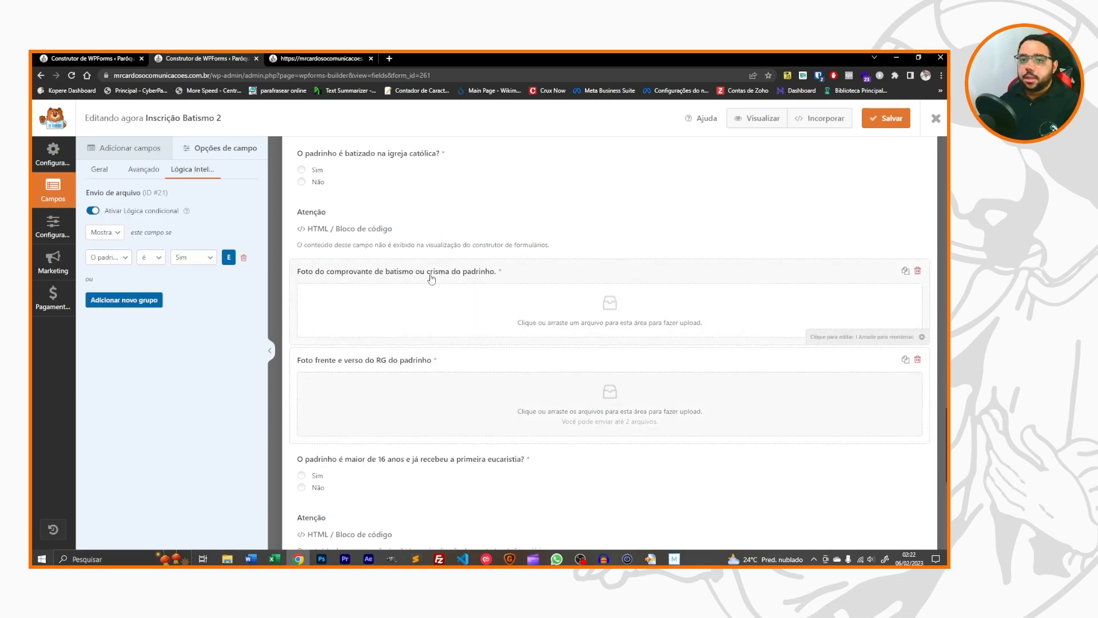
pyautogui.click(117, 150)
pyautogui.click(196, 147)
pyautogui.click(91, 171)
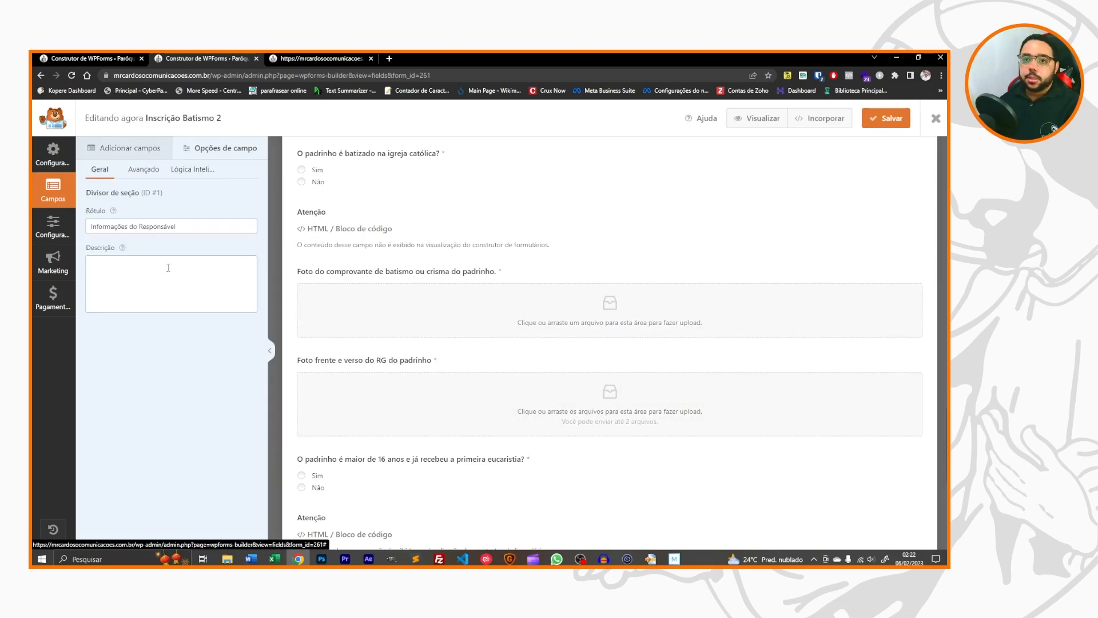
pyautogui.click(459, 314)
pyautogui.click(99, 169)
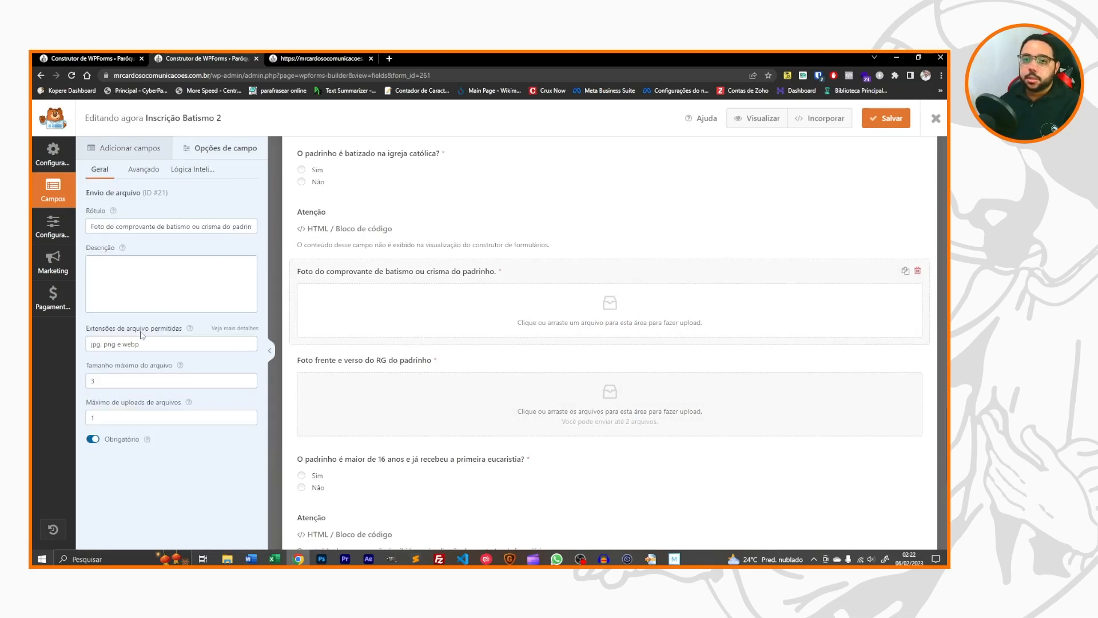
pyautogui.click(126, 344)
pyautogui.write(',')
# Check the allowed file extensions of the photo uploads in the responsável section and save the form.
pyautogui.scroll(15, 603, 358)
pyautogui.click(421, 322)
pyautogui.scroll(3, 421, 322)
pyautogui.click(412, 318)
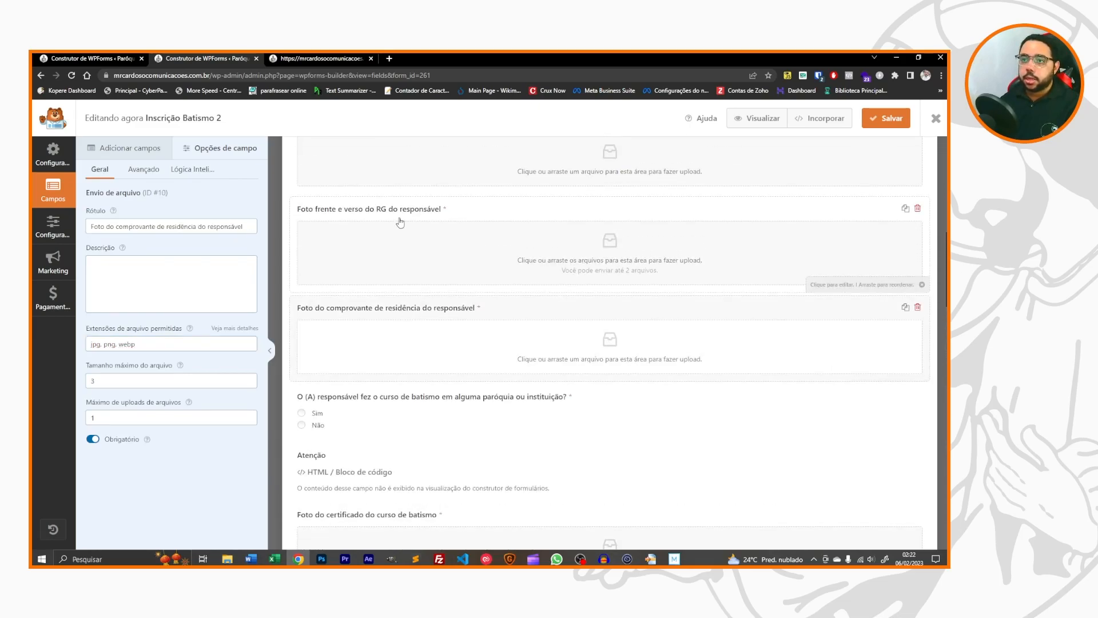
pyautogui.click(400, 222)
pyautogui.scroll(3, 422, 299)
pyautogui.click(421, 305)
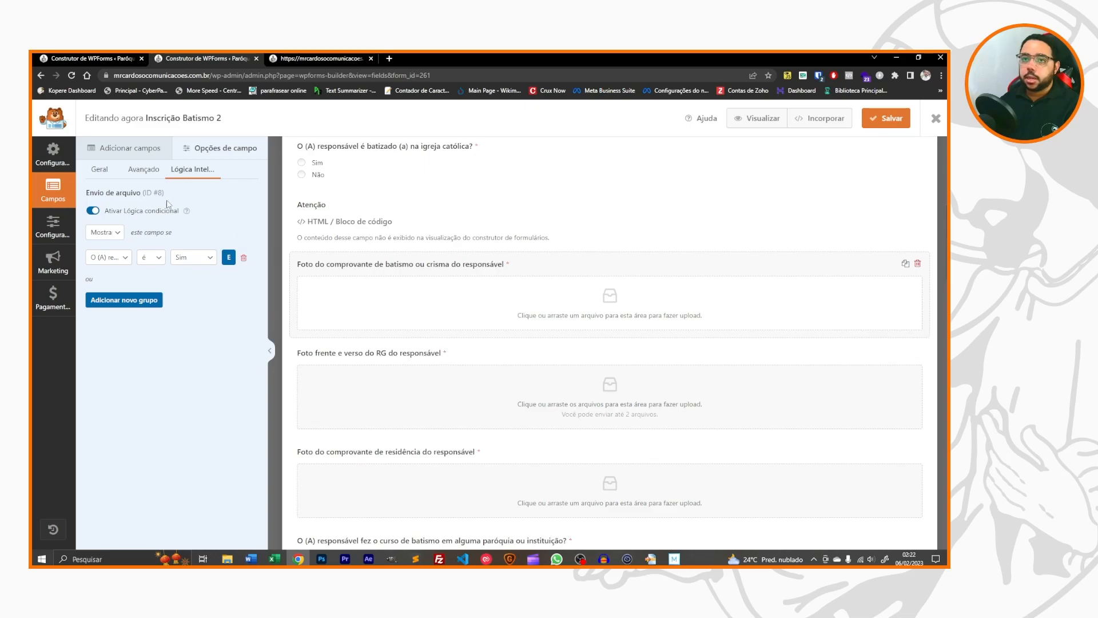
pyautogui.click(99, 172)
pyautogui.scroll(-10, 485, 385)
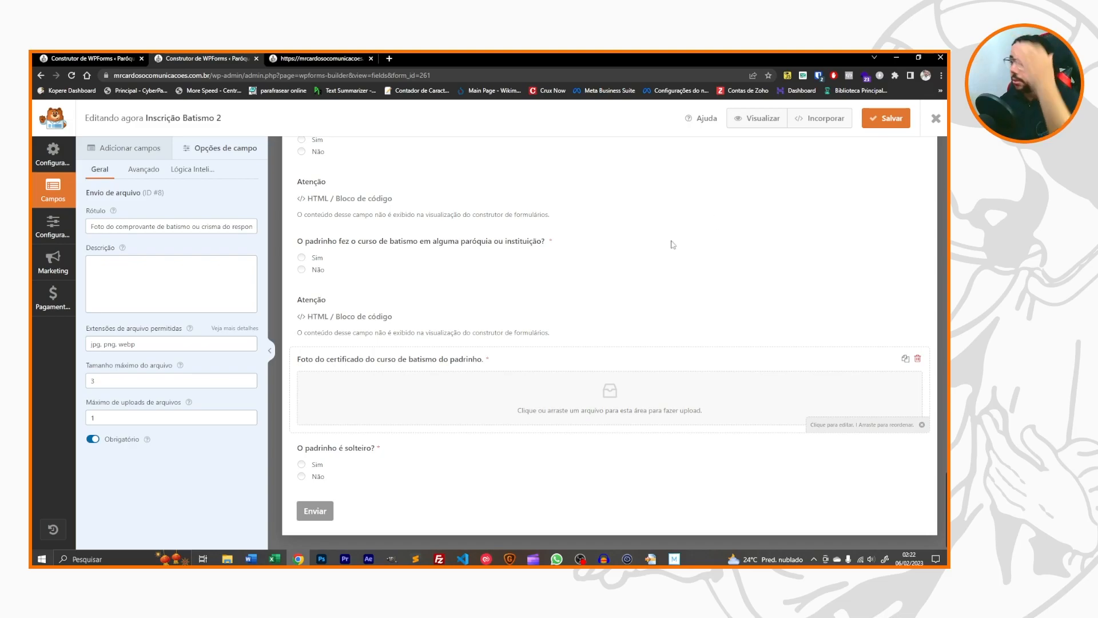
pyautogui.hotkey('ctrl', 's')
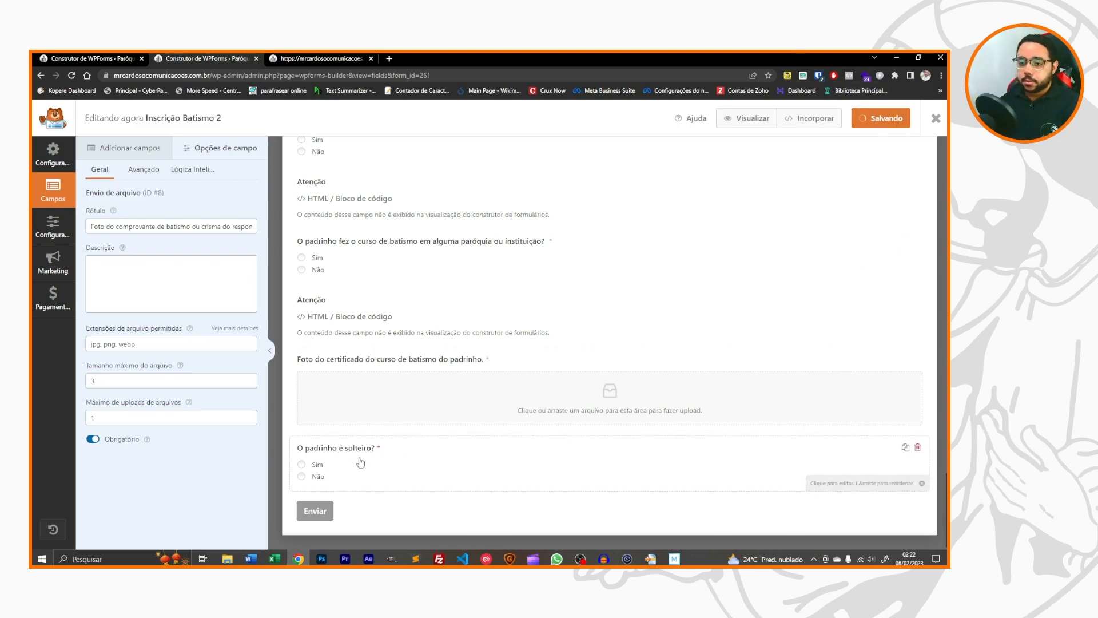
# Review the display conditions of the godfather's course certificate upload and of the question "O padrinho é solteiro?".
pyautogui.click(454, 360)
pyautogui.click(190, 169)
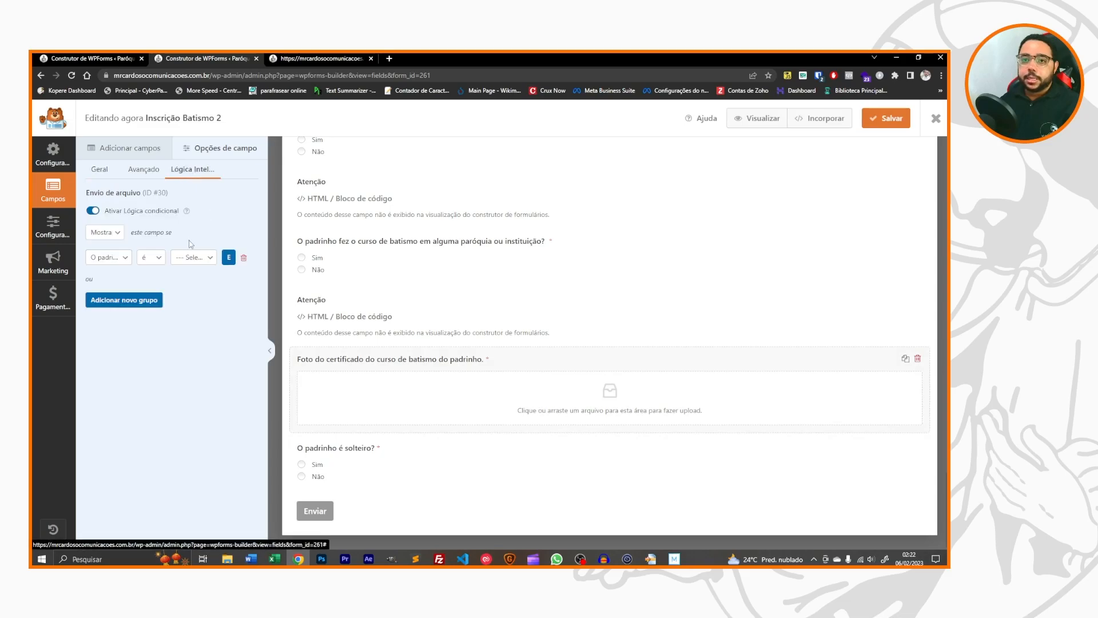
pyautogui.click(117, 256)
pyautogui.click(117, 256)
pyautogui.click(336, 456)
pyautogui.click(116, 257)
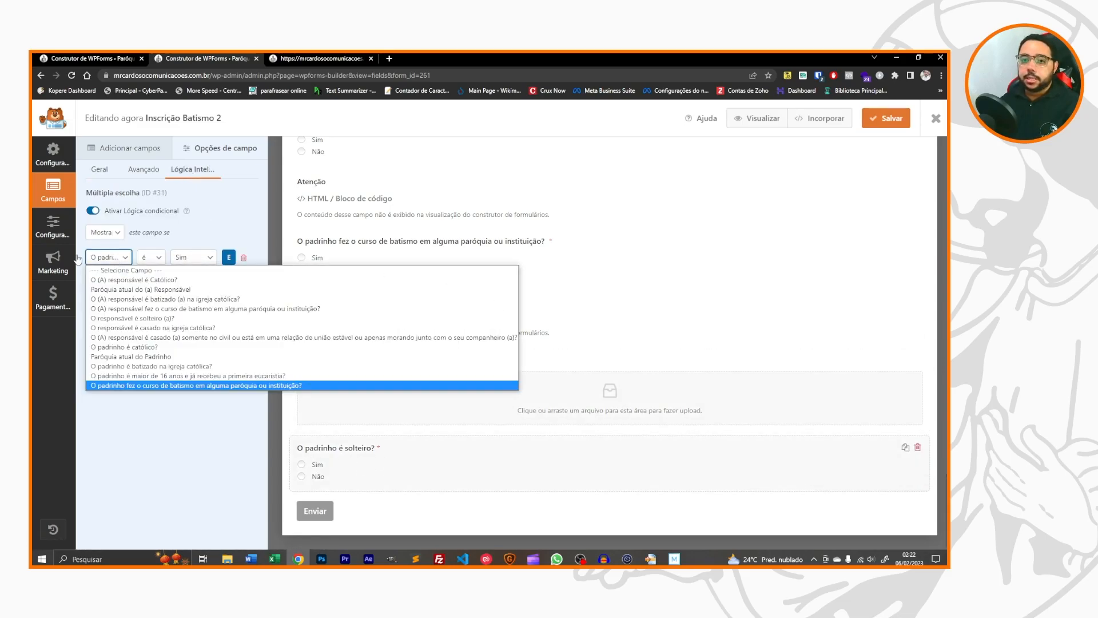
pyautogui.click(263, 386)
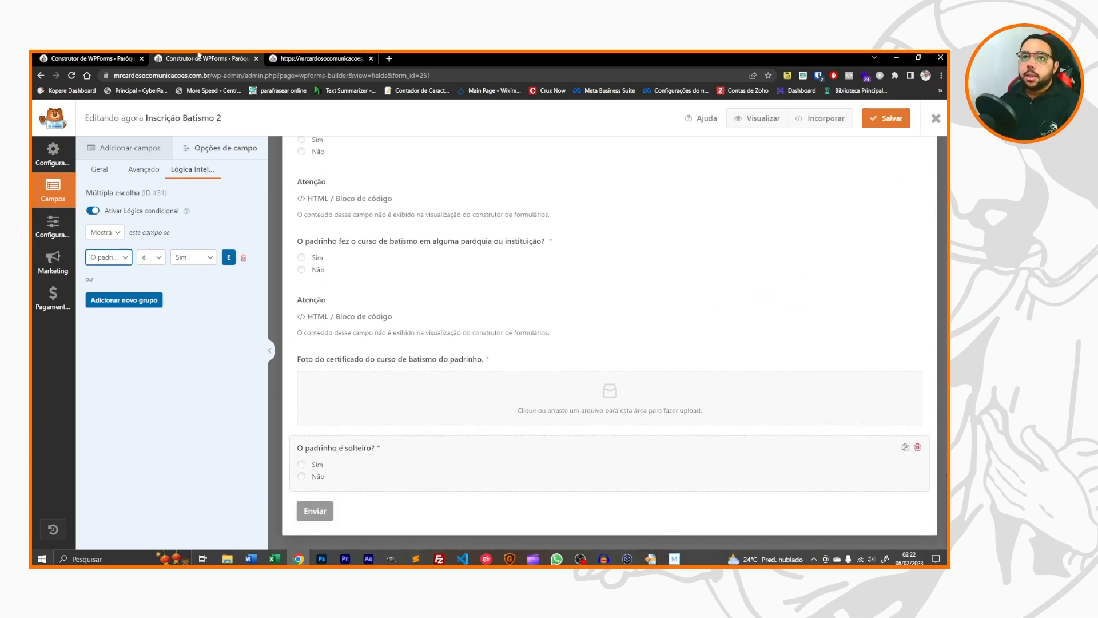
# Duplicate the question "O padrinho é solteiro?" and label the copy "O padrinho é casado na igreja católica?", as in the original form.
pyautogui.click(905, 447)
pyautogui.click(462, 364)
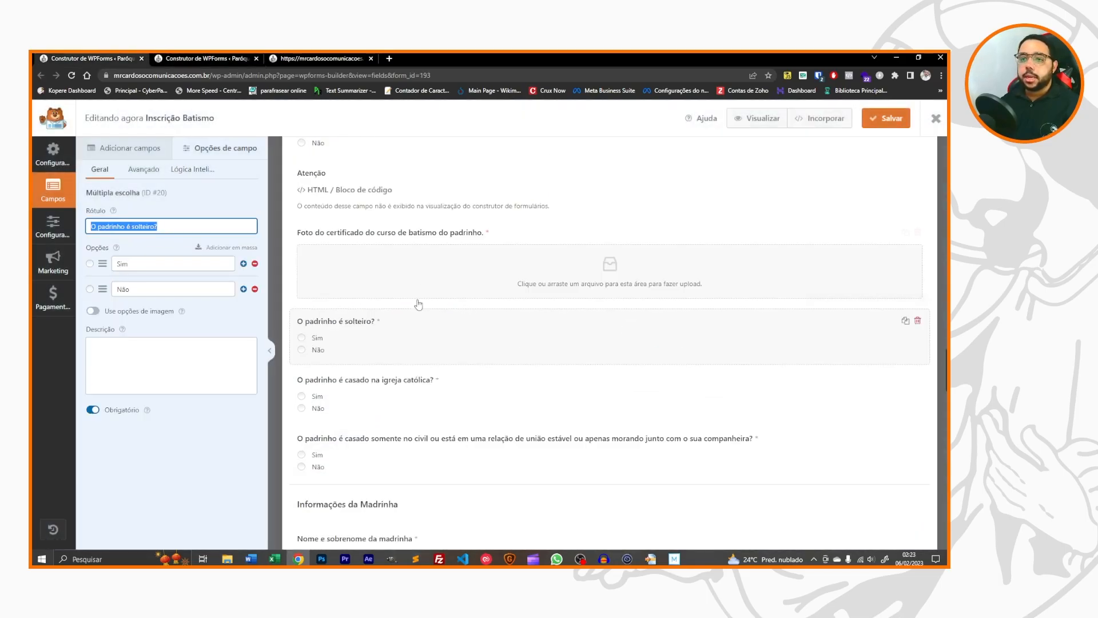
pyautogui.click(420, 395)
pyautogui.hotkey('ctrl', 'c')
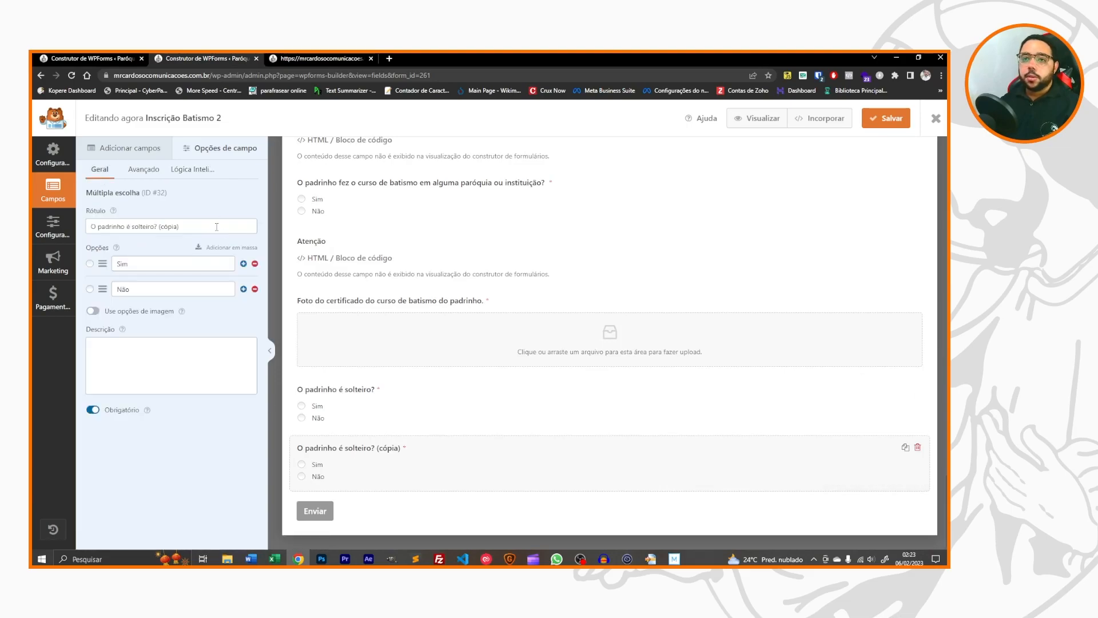
pyautogui.tripleClick(216, 227)
pyautogui.hotkey('ctrl', 'v')
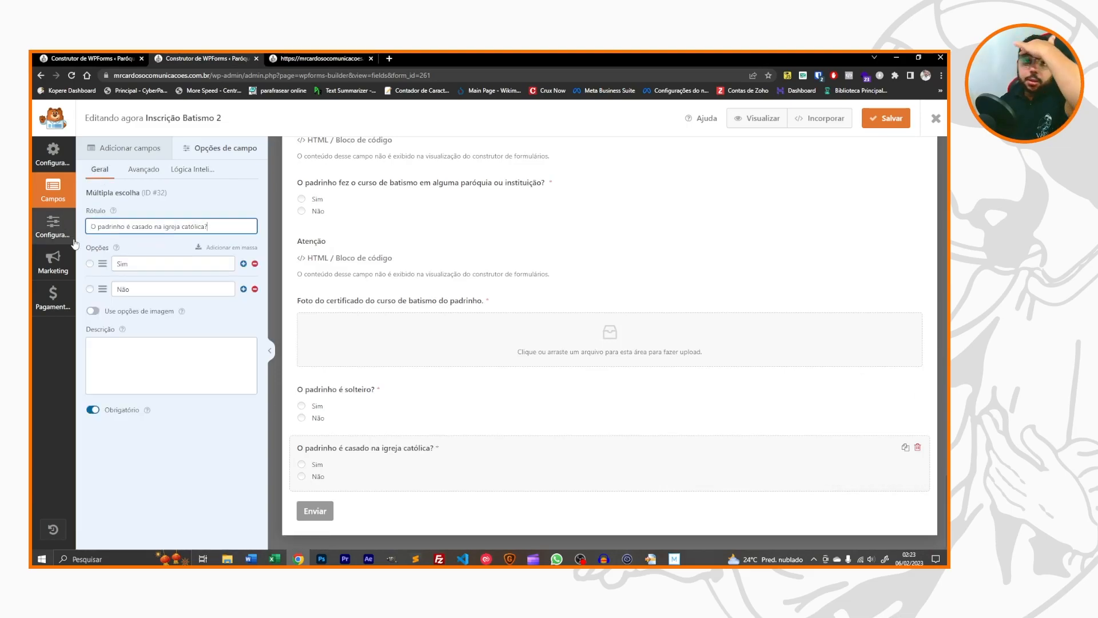
# Show "O padrinho é casado na igreja católica?" only if "O padrinho é solteiro?" é Não.
pyautogui.click(193, 169)
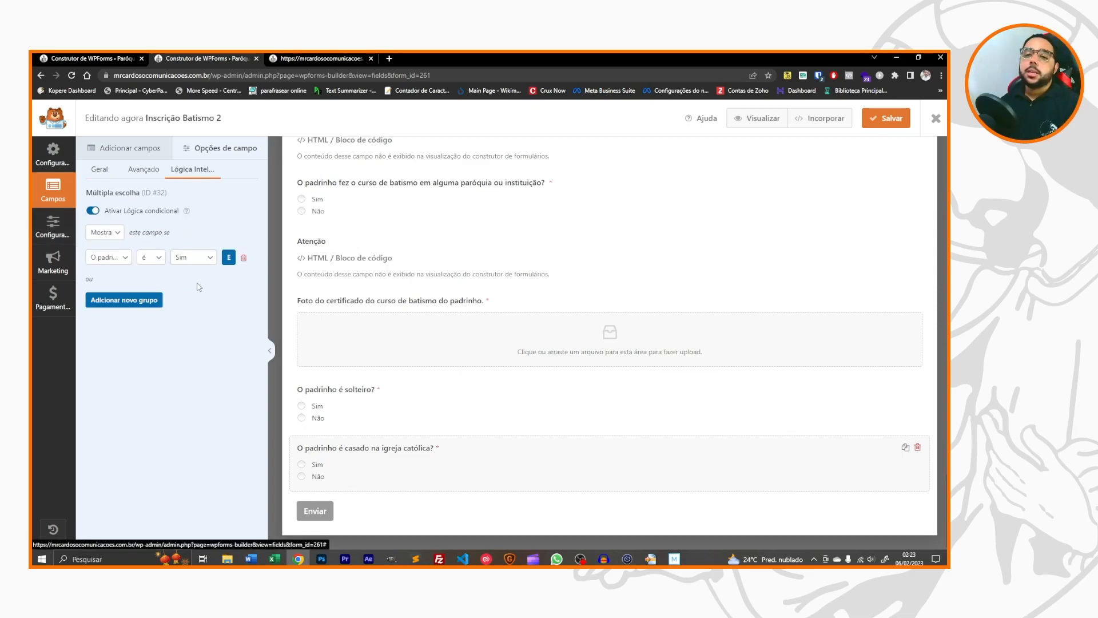
pyautogui.click(100, 259)
pyautogui.click(123, 395)
pyautogui.click(186, 264)
pyautogui.click(193, 292)
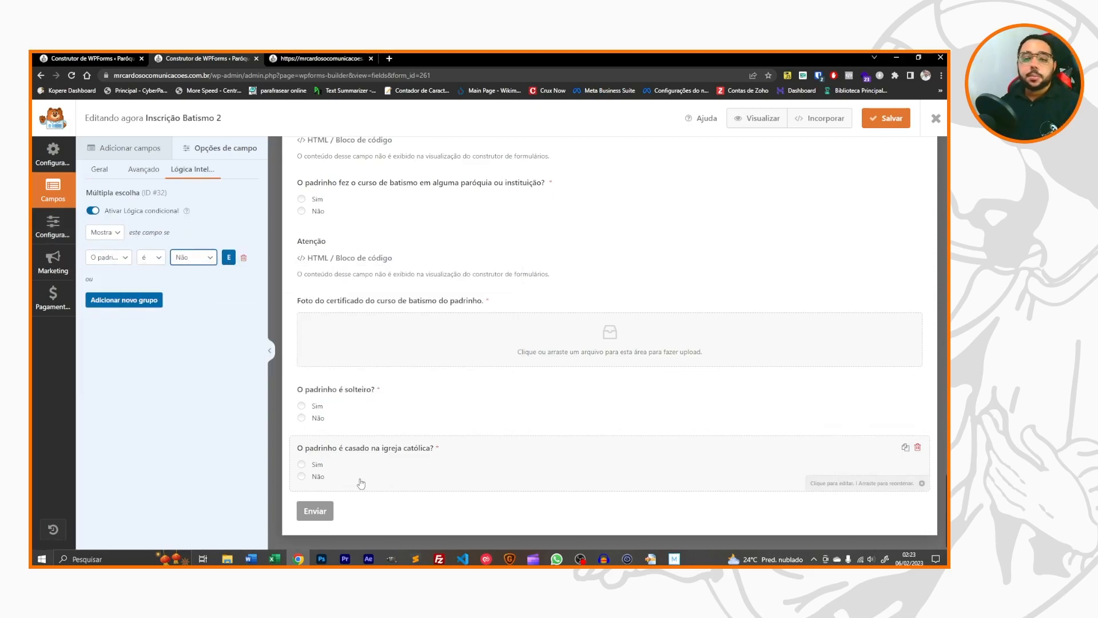
# Duplicate the church-marriage question and label it "O padrinho é casado somente no civil ou está em uma relação de união estável ou apenas morando junto com o sua companheira?".
pyautogui.click(906, 446)
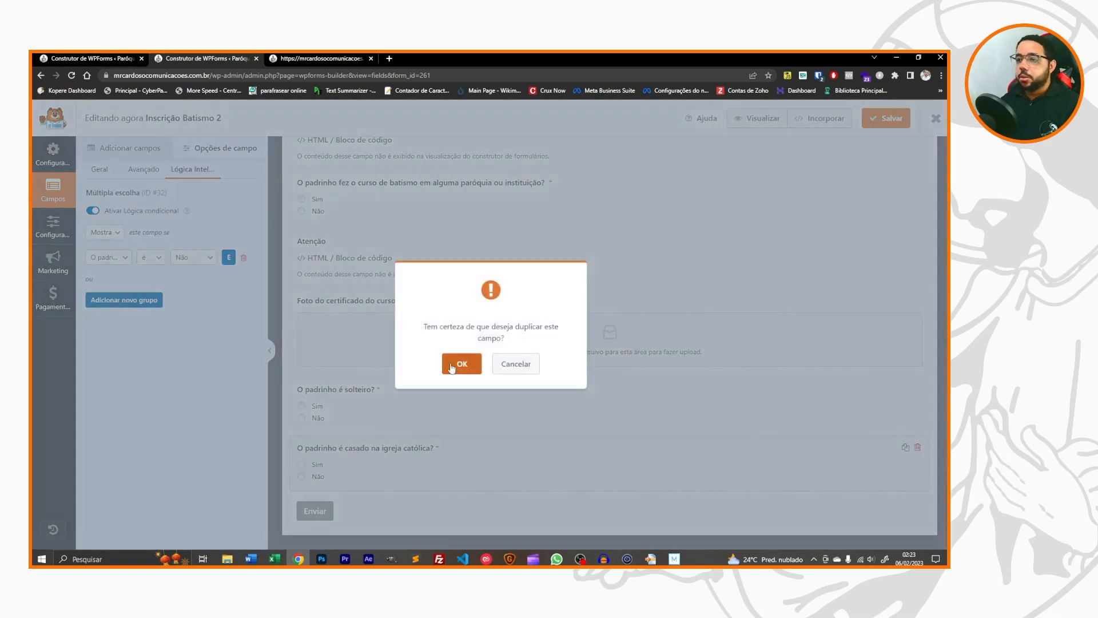
pyautogui.click(461, 363)
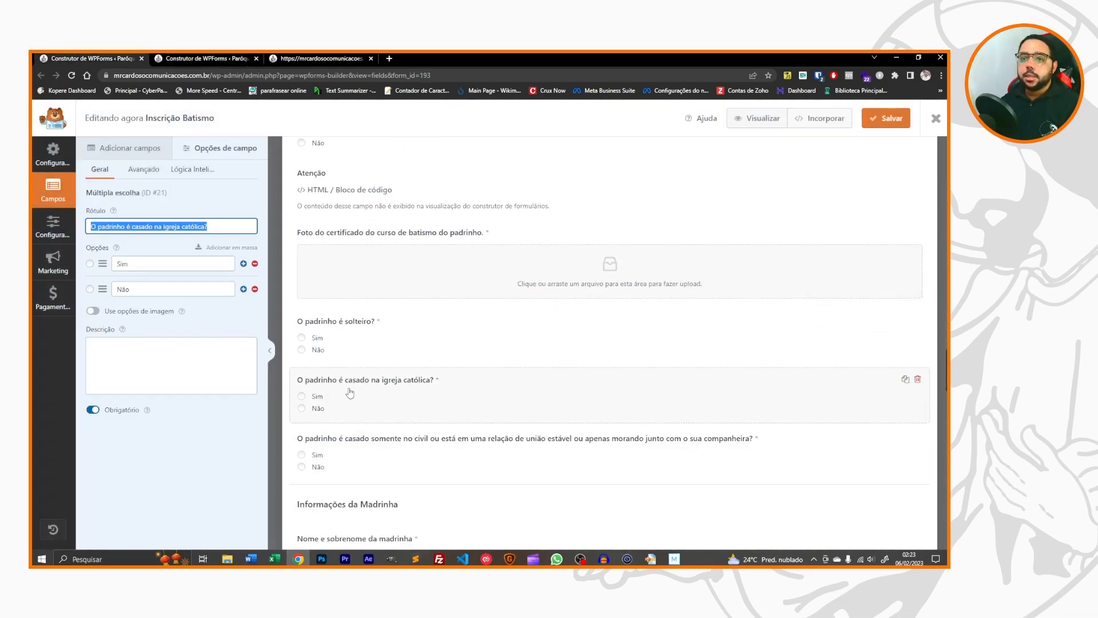
pyautogui.click(361, 455)
pyautogui.tripleClick(92, 228)
pyautogui.hotkey('ctrl', 'c')
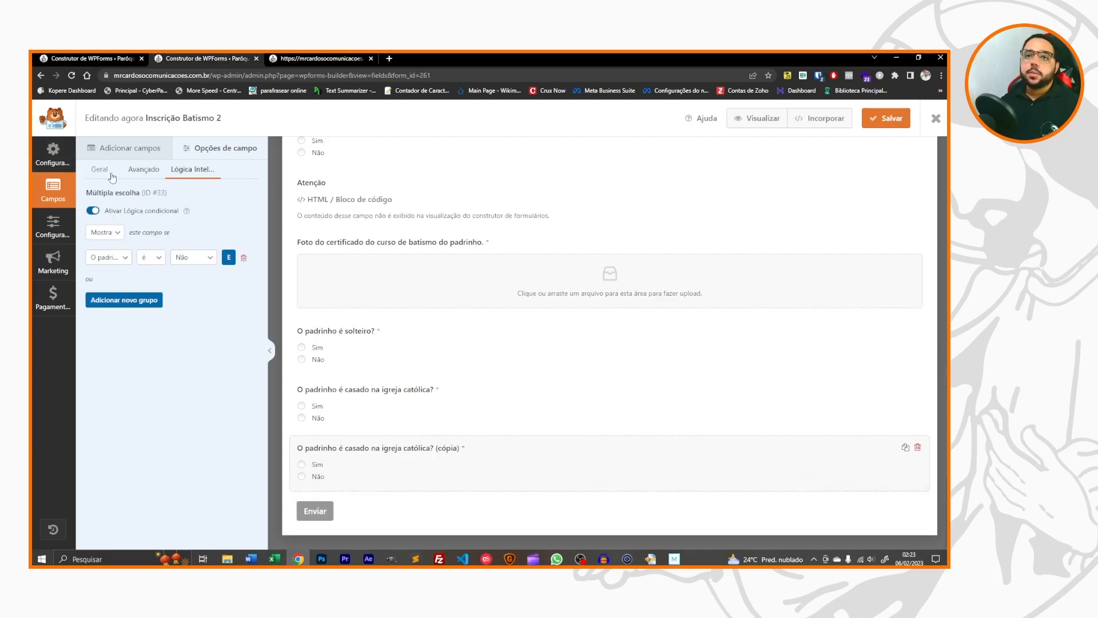
pyautogui.click(416, 461)
pyautogui.moveTo(231, 227); pyautogui.dragTo(35, 239)
pyautogui.hotkey('ctrl', 'v')
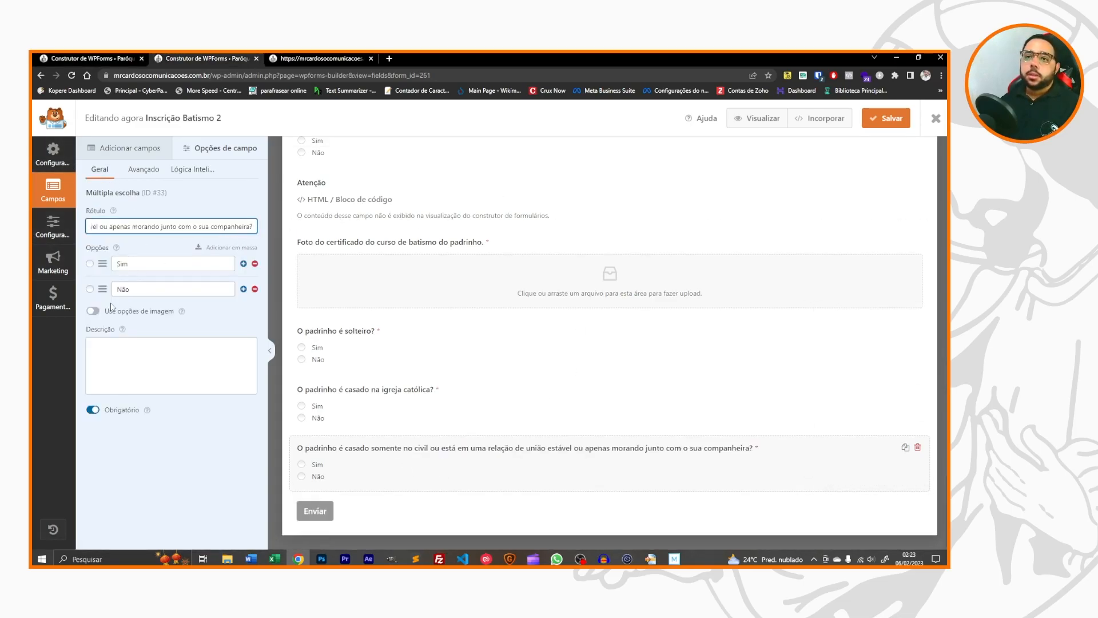
# Show the civil-marriage question only if "O padrinho é casado na igreja católica?" é Não, and save the form.
pyautogui.click(198, 171)
pyautogui.click(117, 257)
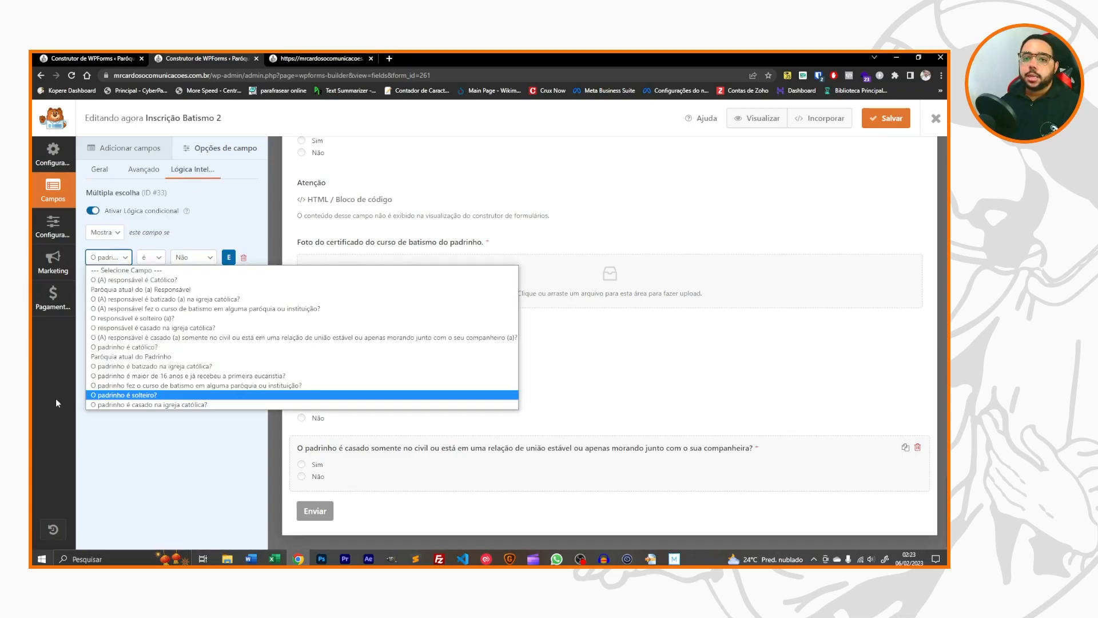
pyautogui.click(147, 406)
pyautogui.click(193, 257)
pyautogui.click(195, 290)
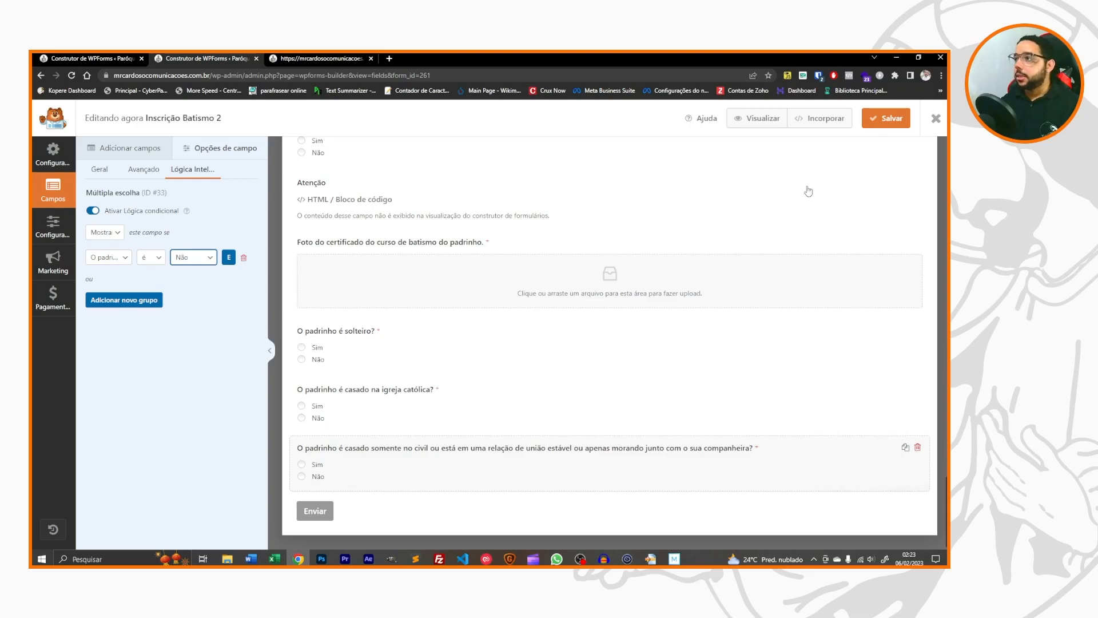
pyautogui.click(885, 118)
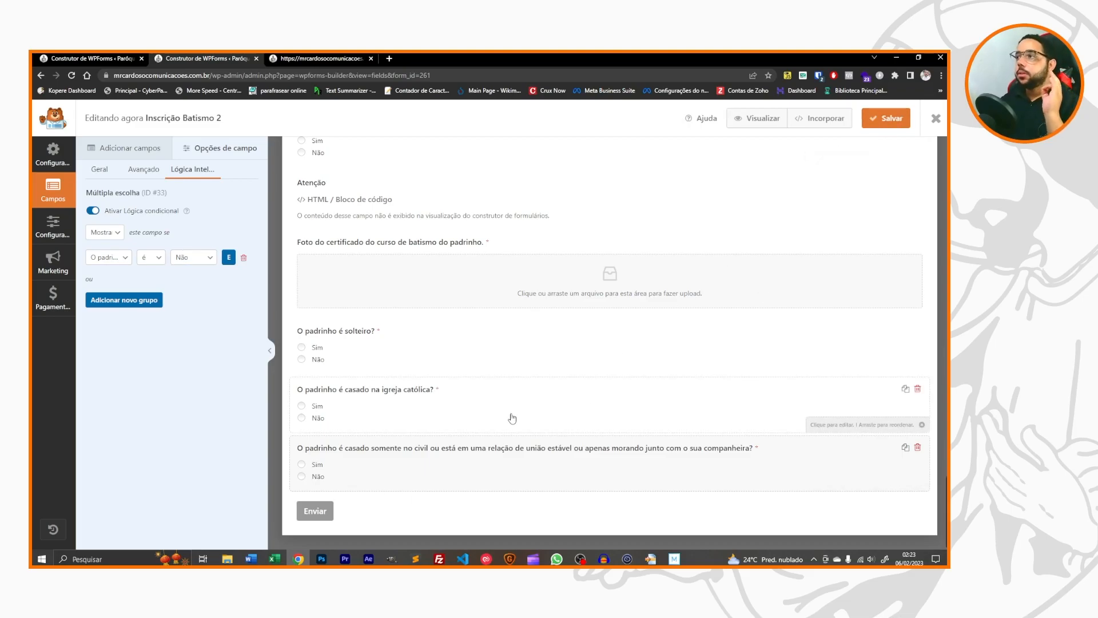
# Copy the label of the "Informações da Madrinha" section divider from the original Inscrição Batismo form.
pyautogui.scroll(10, 511, 418)
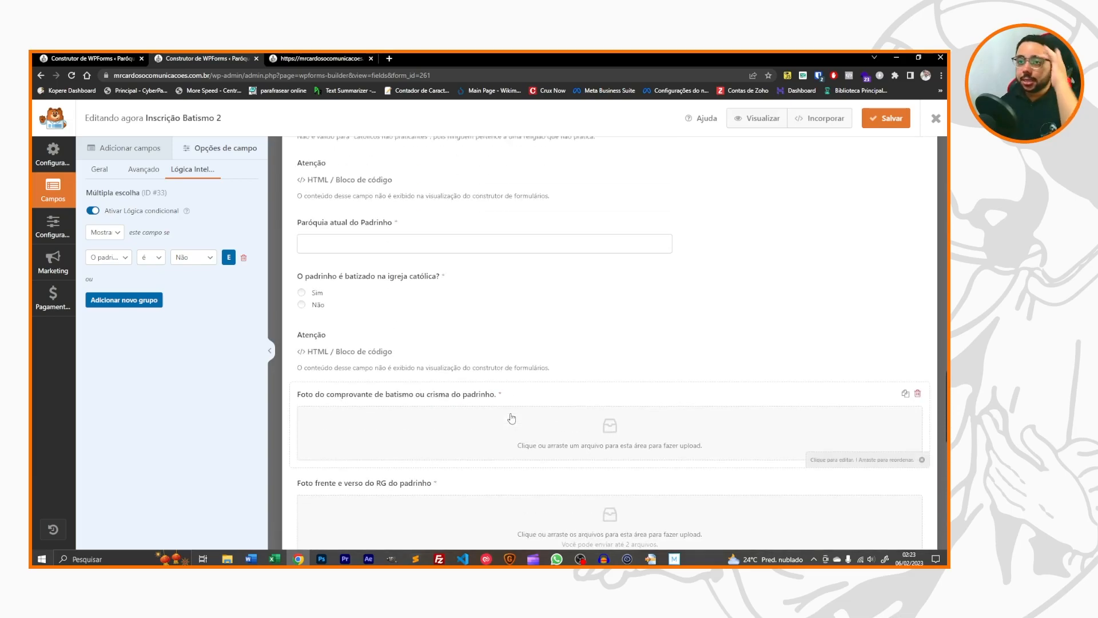
pyautogui.scroll(-10, 383, 404)
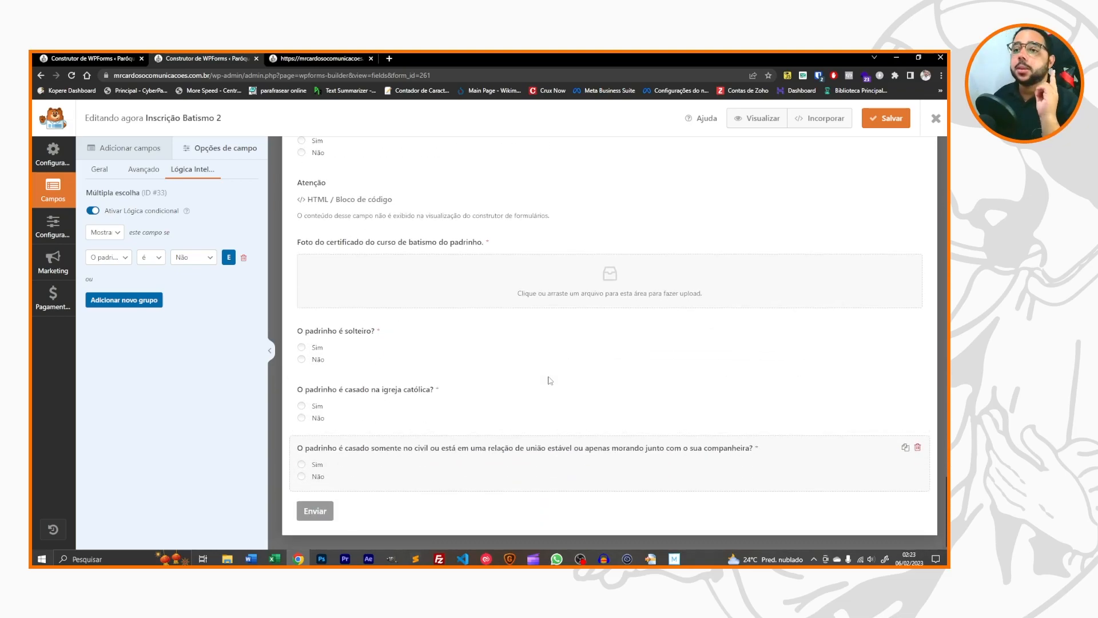
pyautogui.click(194, 57)
pyautogui.scroll(-4, 466, 371)
pyautogui.click(423, 255)
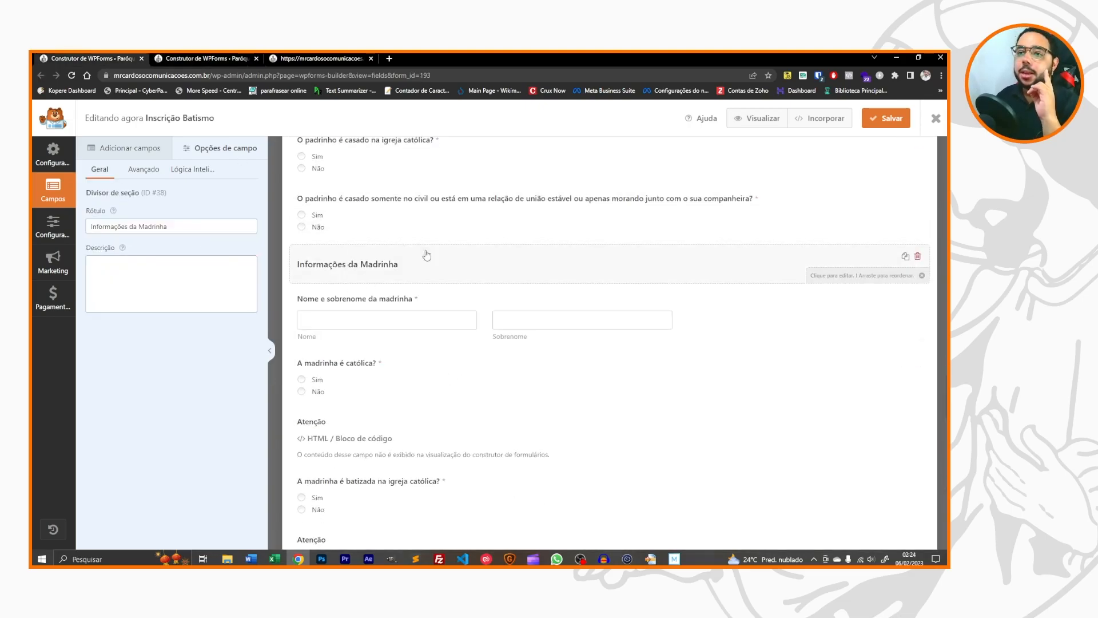
pyautogui.tripleClick(180, 227)
pyautogui.hotkey('ctrl', 'c')
pyautogui.click(91, 58)
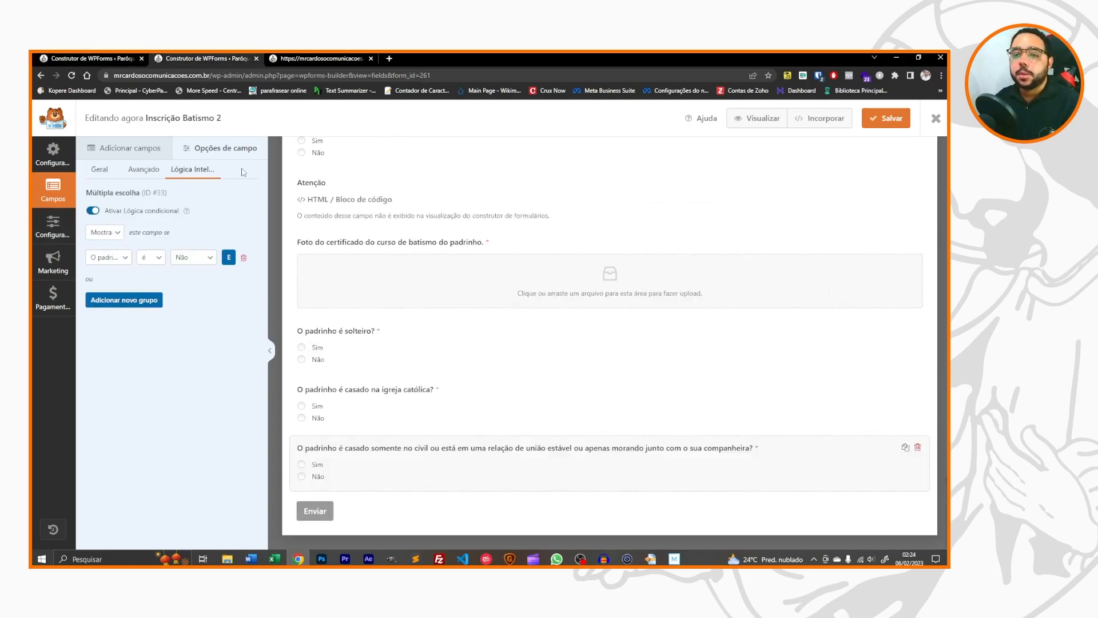
# Add a section divider at the end of Inscrição Batismo 2 and label it "Informações da Madrinha".
pyautogui.click(136, 152)
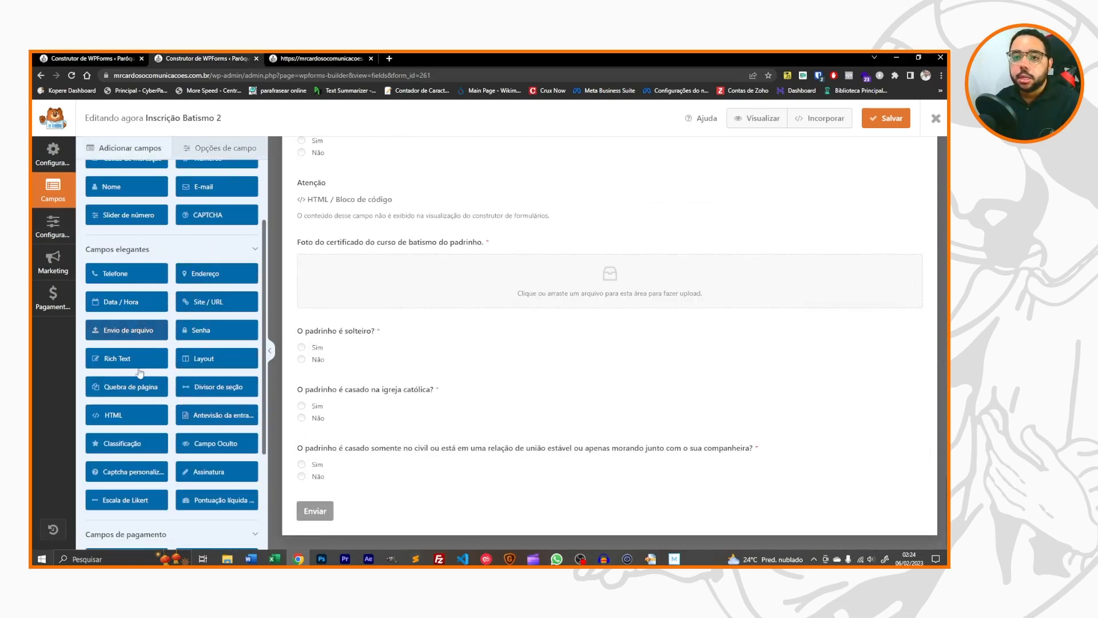
pyautogui.moveTo(219, 389); pyautogui.dragTo(332, 480)
pyautogui.click(166, 221)
pyautogui.hotkey('ctrl', 'a')
pyautogui.hotkey('ctrl', 'v')
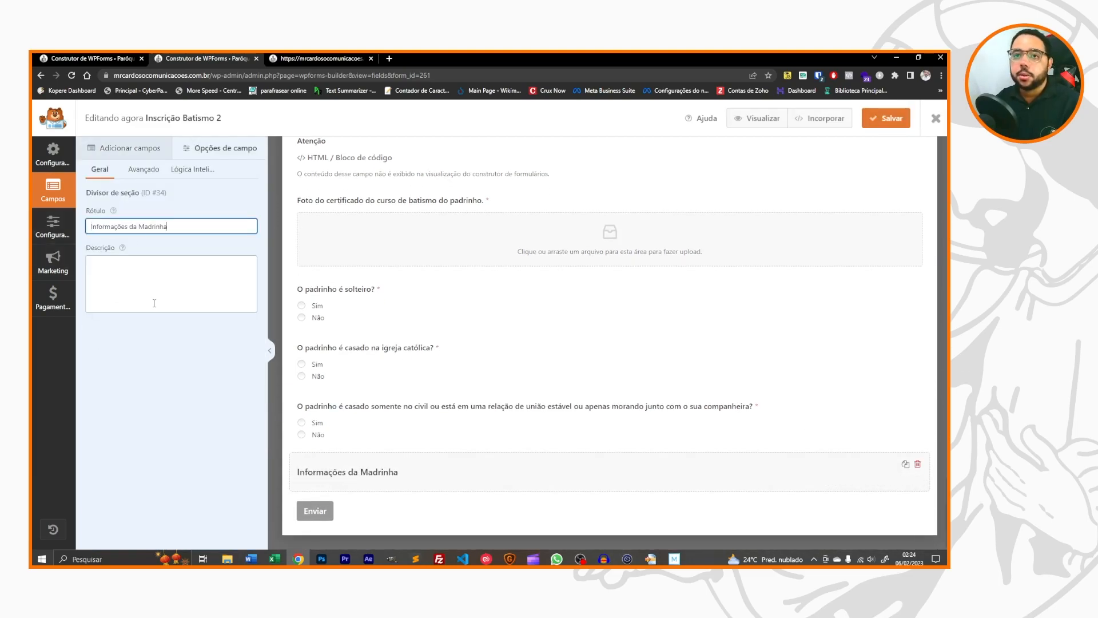
# Show the "Informações da Madrinha" divider only if "O padrinho fez o curso de batismo em alguma paróquia ou instituição?" é Sim.
pyautogui.click(175, 171)
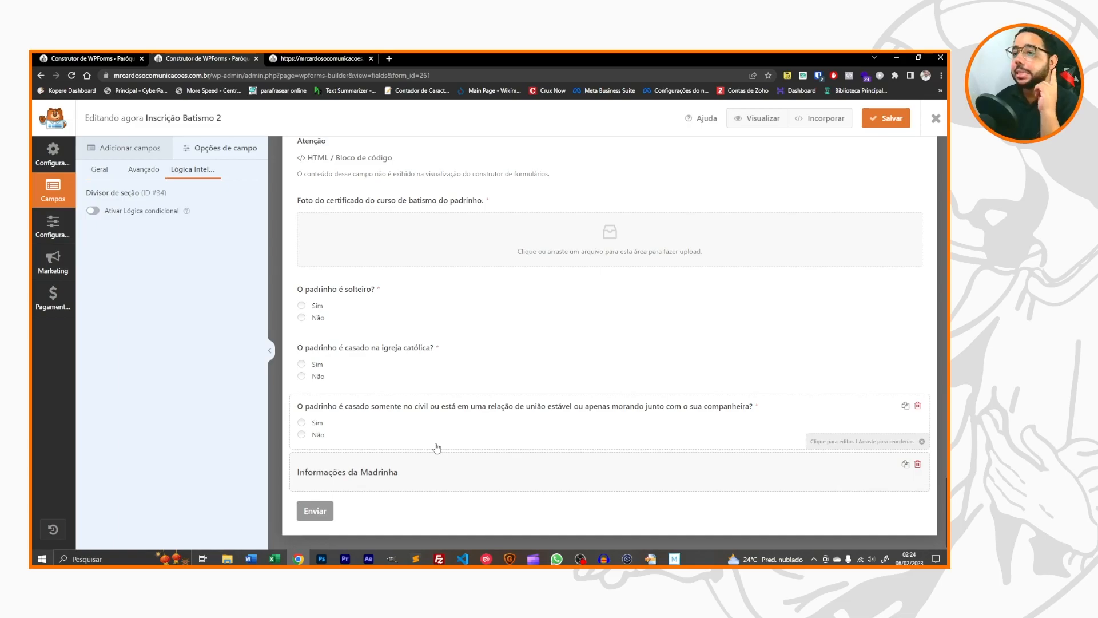
pyautogui.scroll(3, 440, 393)
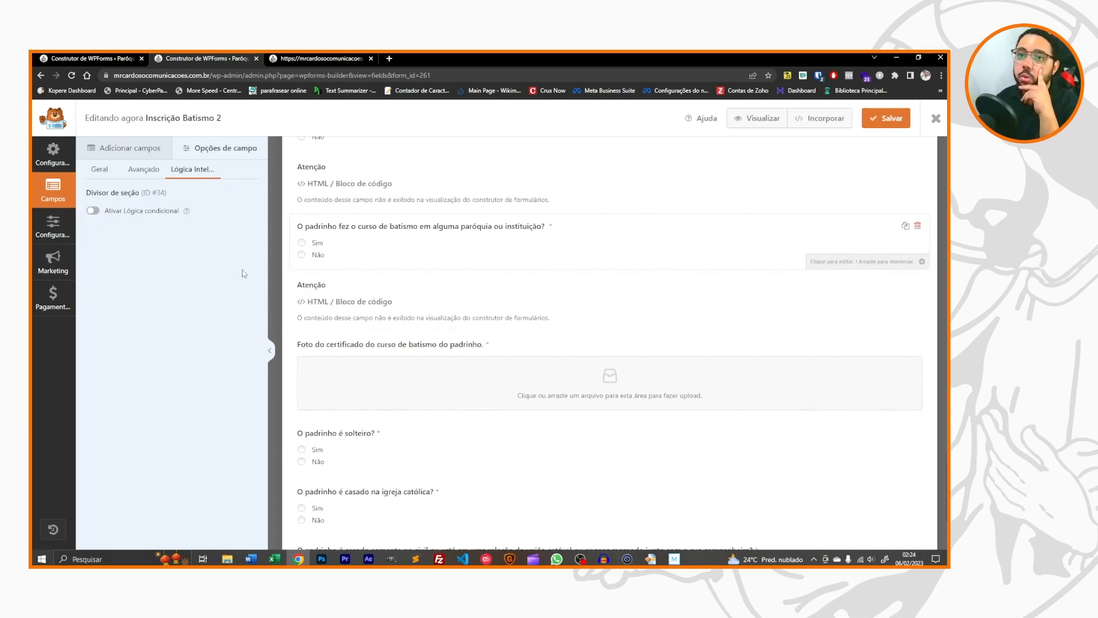
pyautogui.click(92, 211)
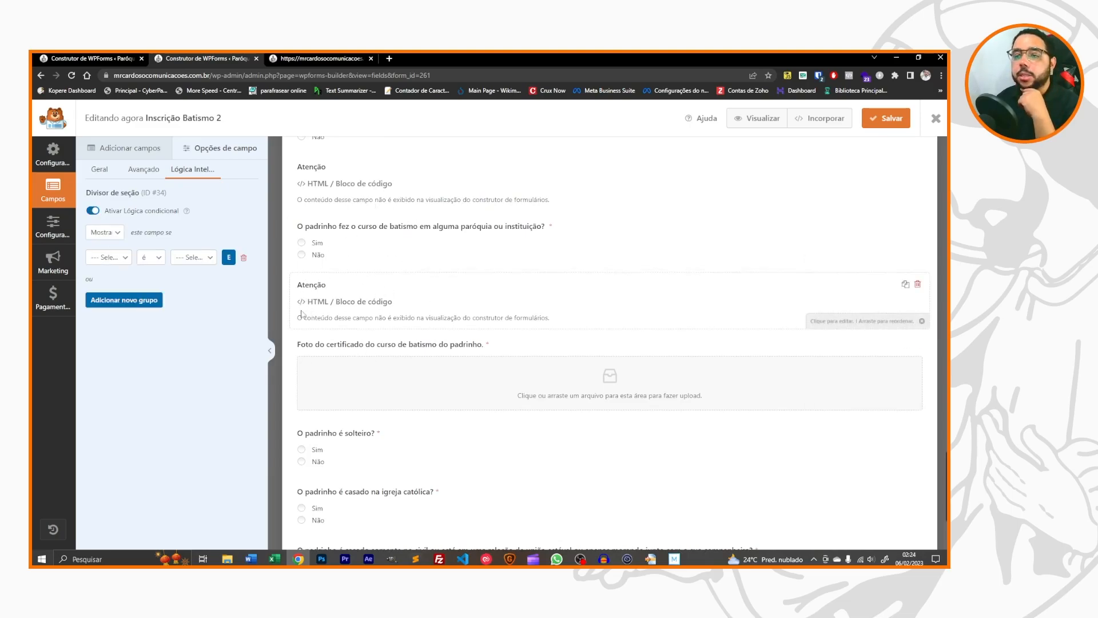
pyautogui.scroll(-1, 409, 292)
pyautogui.scroll(-2, 409, 292)
pyautogui.scroll(4, 417, 385)
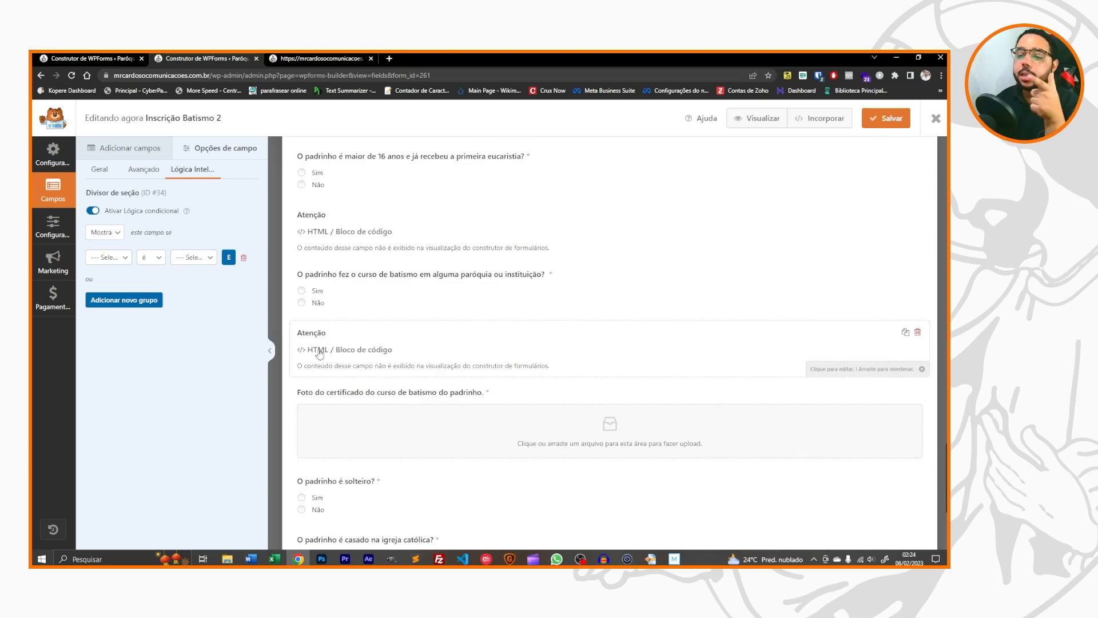
pyautogui.scroll(-4, 387, 351)
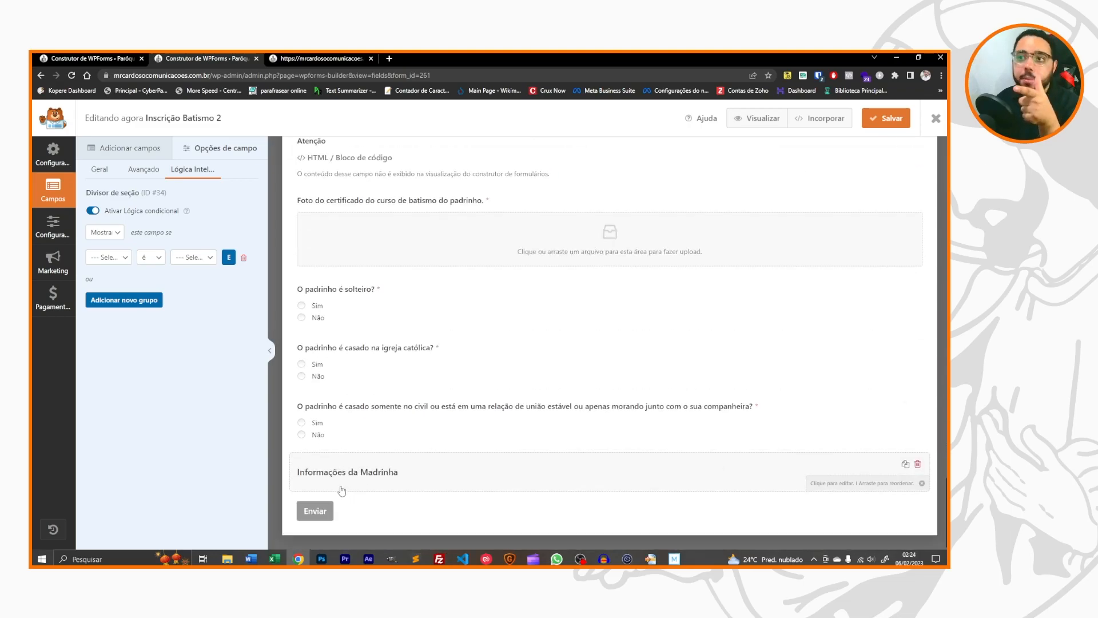
pyautogui.scroll(4, 342, 490)
pyautogui.click(97, 258)
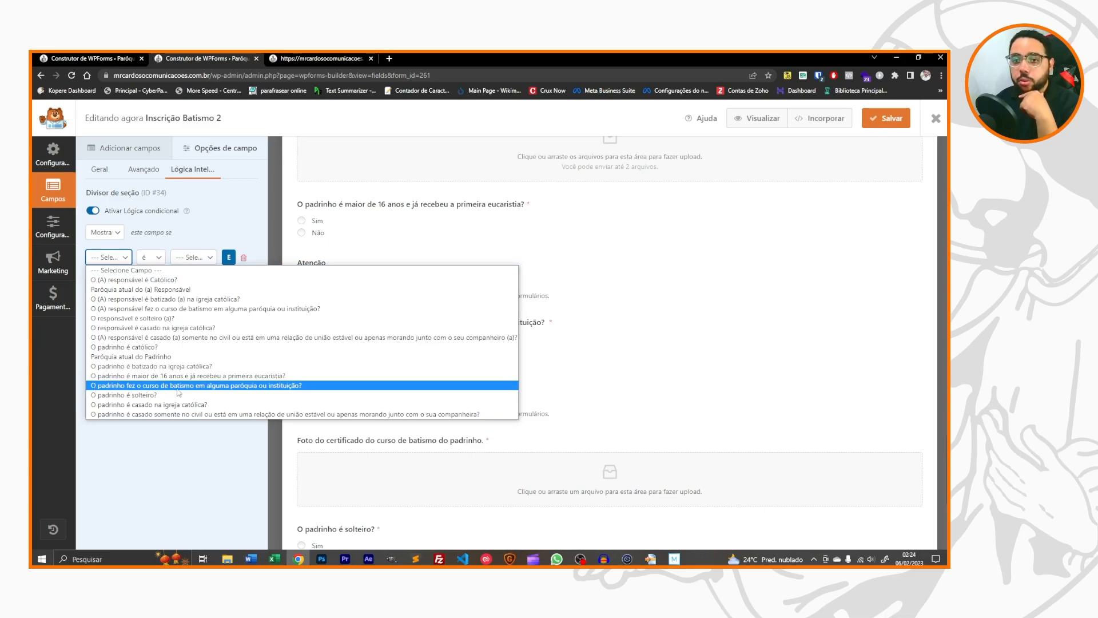
pyautogui.click(265, 388)
pyautogui.click(196, 259)
pyautogui.click(186, 284)
pyautogui.scroll(-5, 367, 498)
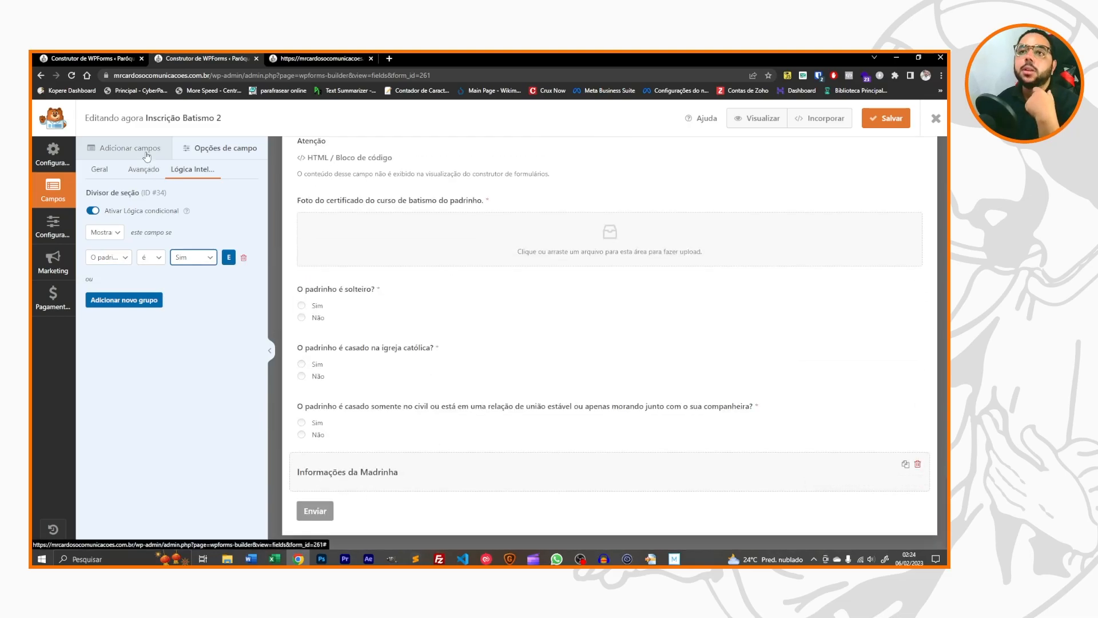
# Add a Nome field below the "Informações da Madrinha" divider.
pyautogui.click(129, 148)
pyautogui.moveTo(109, 282); pyautogui.dragTo(357, 487)
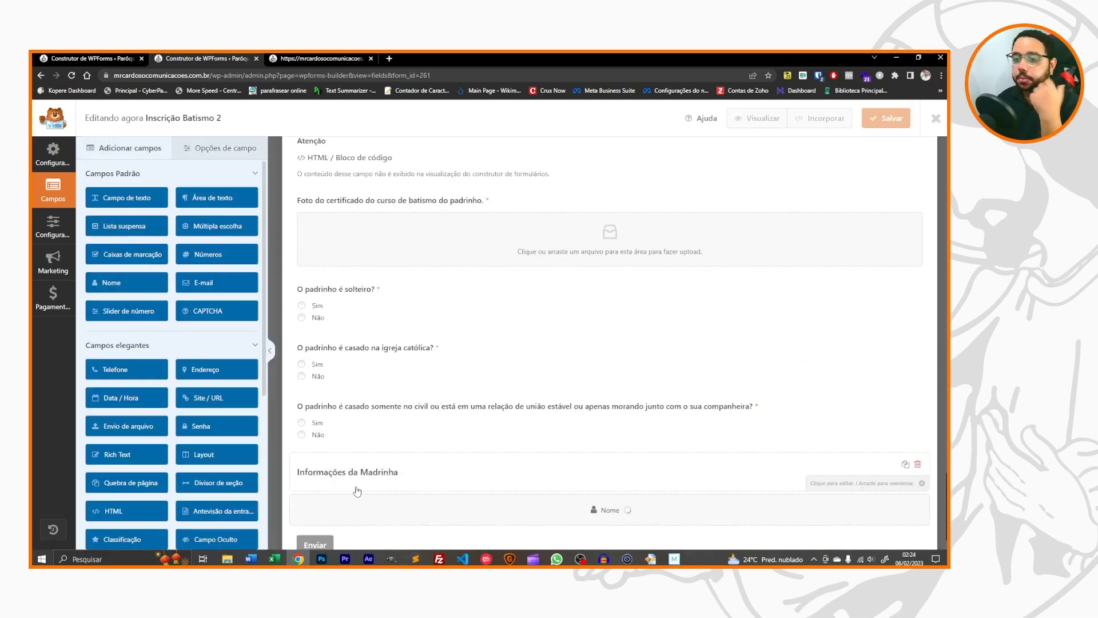